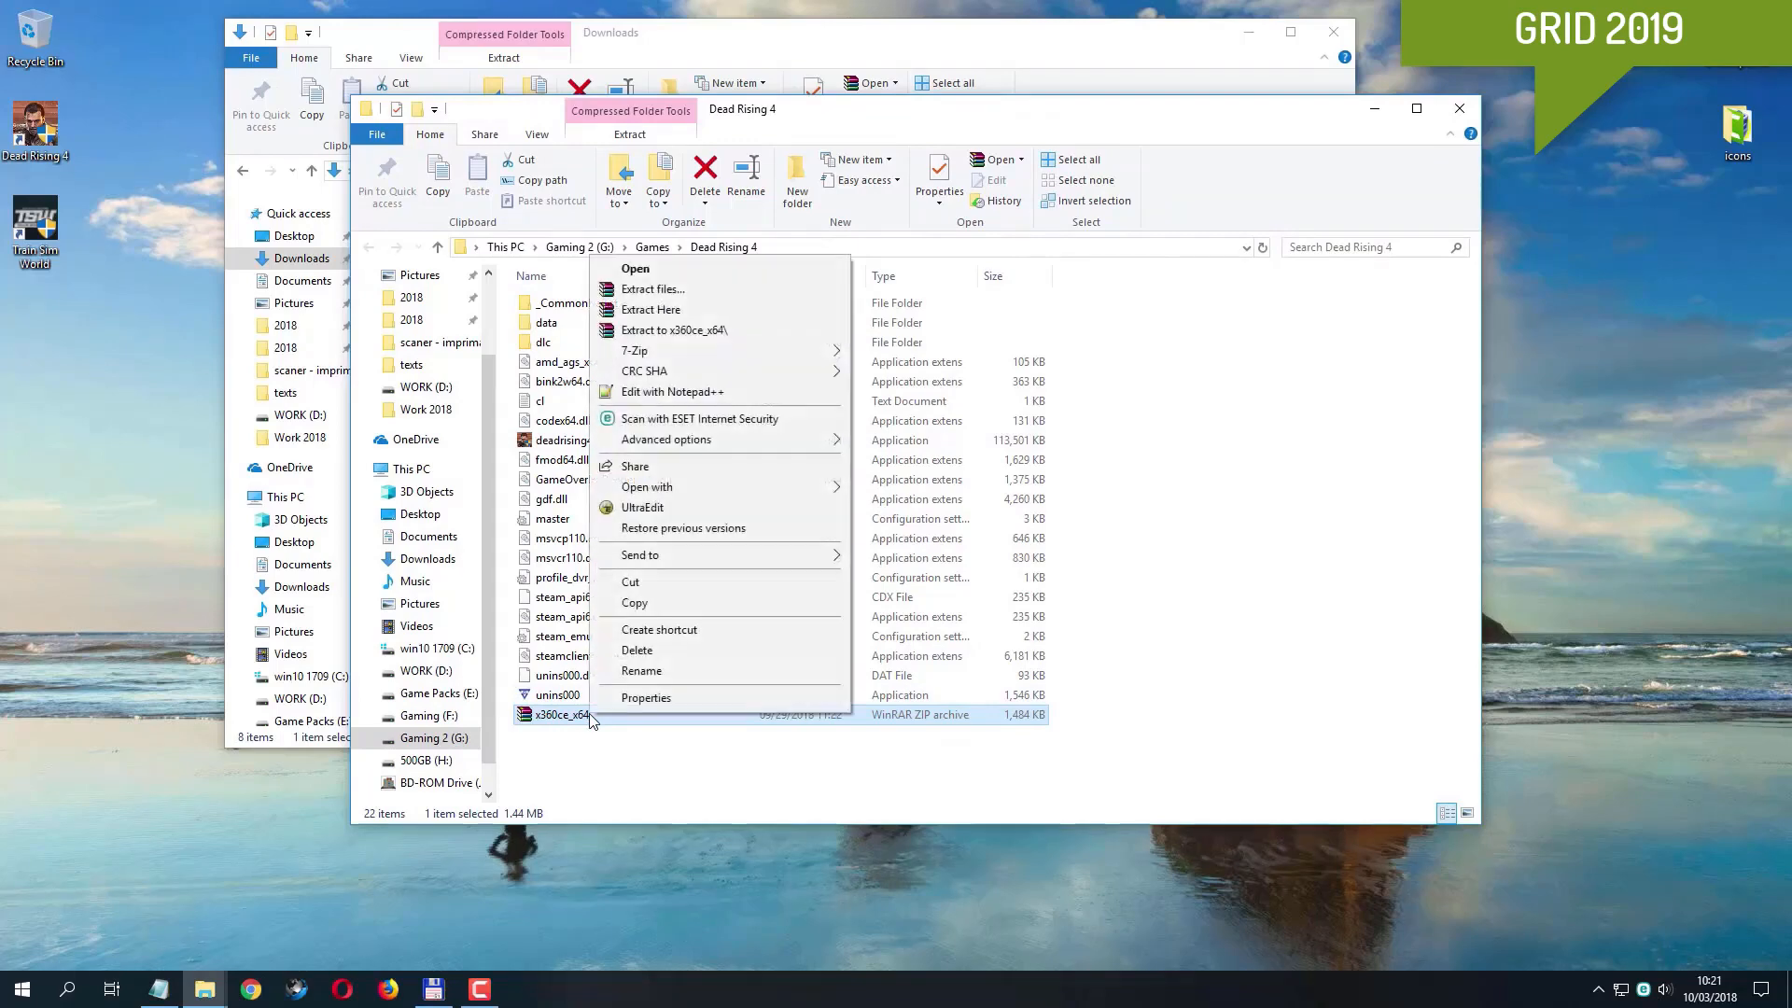
Step: Extract the x360ce_x64 archive directly into the Dead Rising 4 folder with 7-Zip
mouse_move(643, 353)
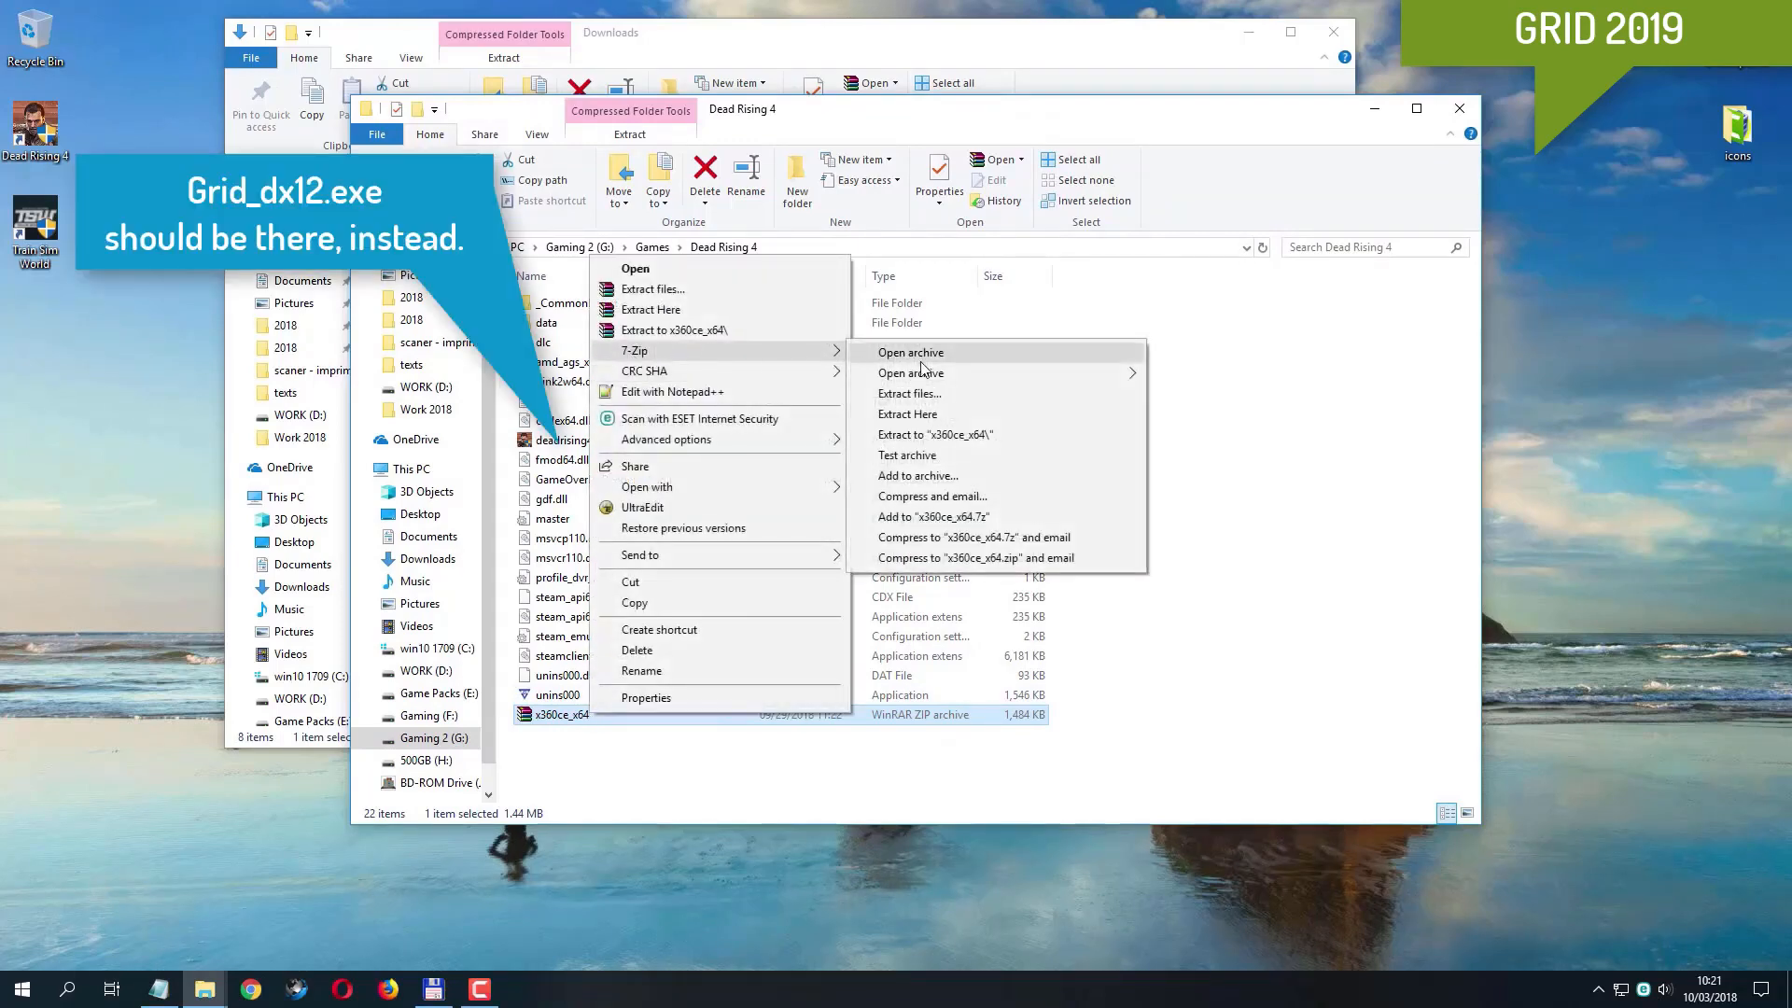
left_click(958, 414)
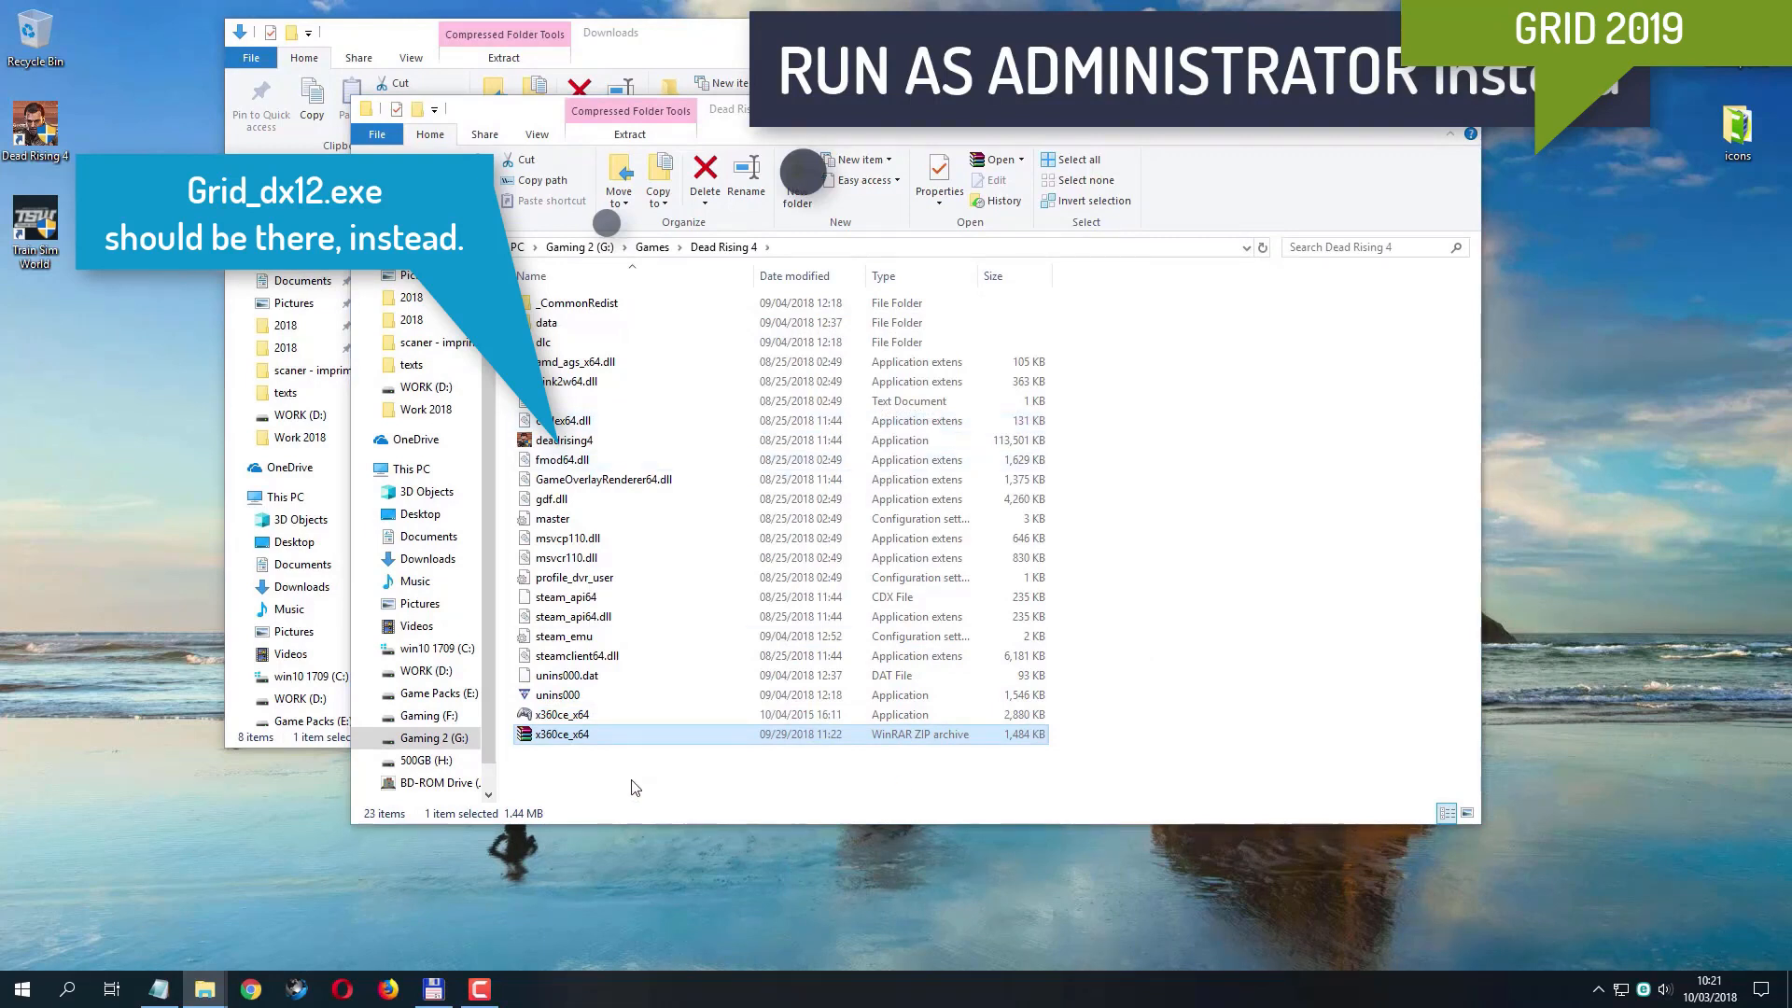
Step: Launch the extracted x360ce_x64 application and create the missing xinput1_3.dll file
left_click(617, 715)
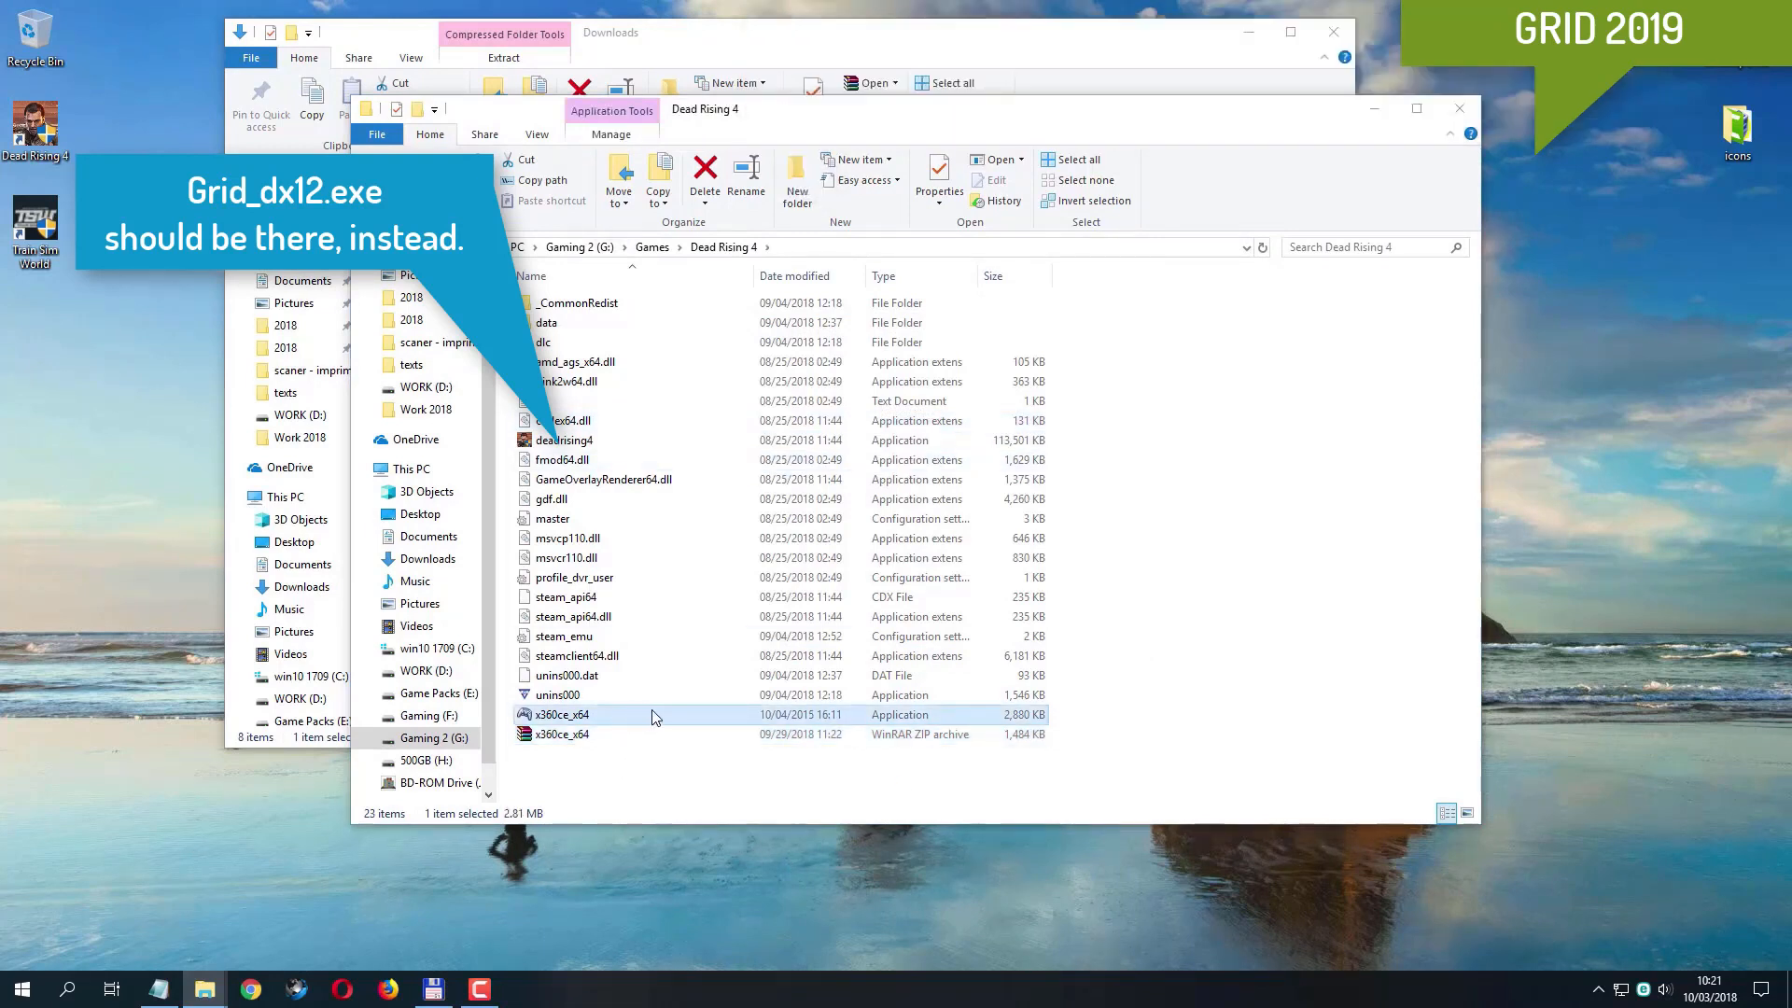
double_click(563, 716)
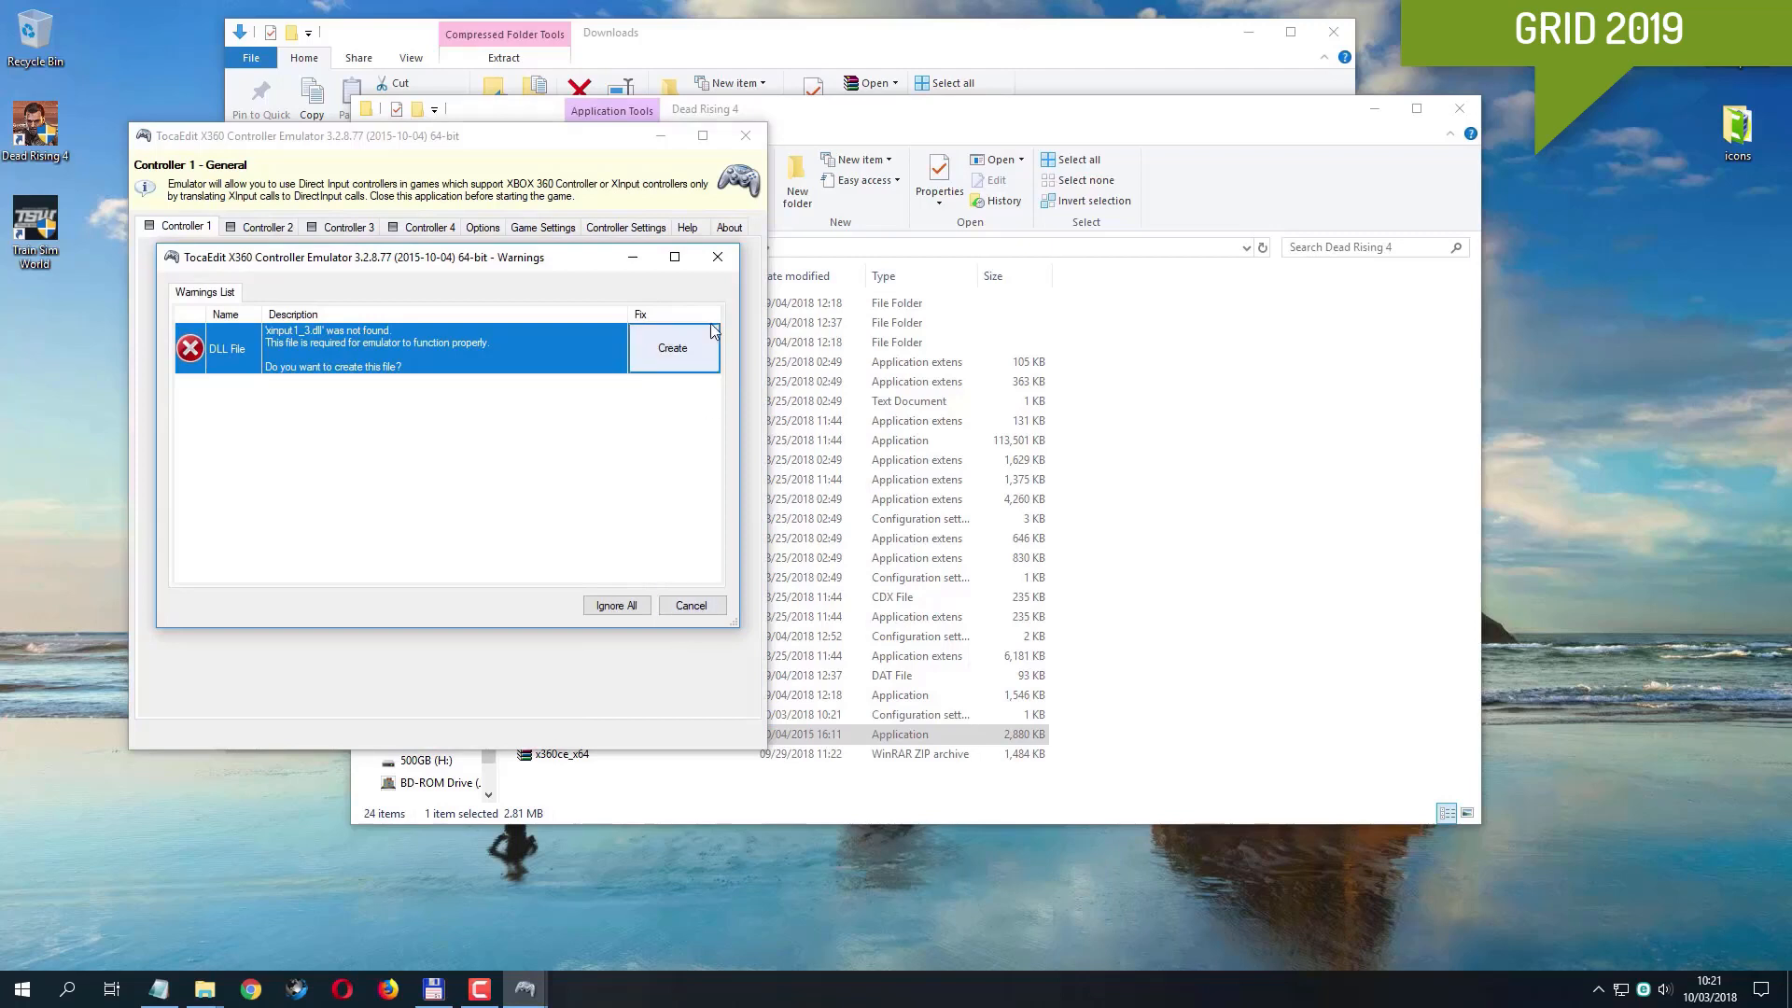
left_click(679, 353)
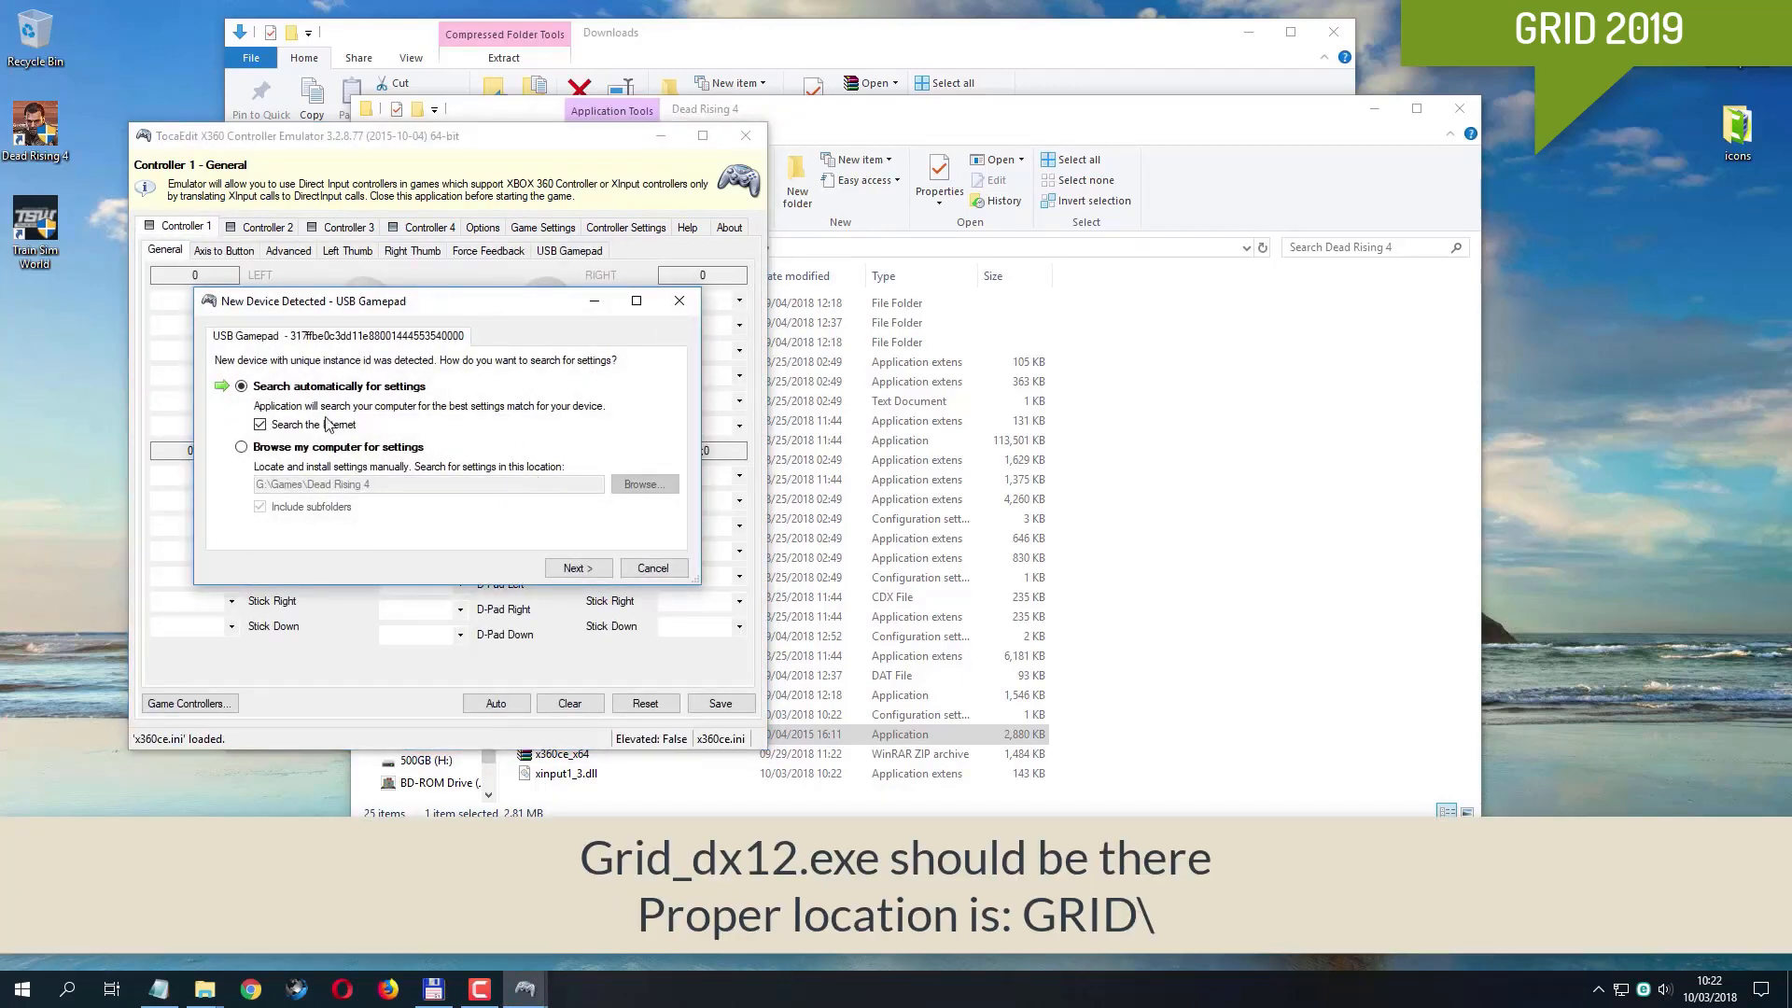
Step: Search automatically for the USB Gamepad's settings, including online, permanently allowing the emulator's network communication, and load them for Controller 1
left_click(577, 568)
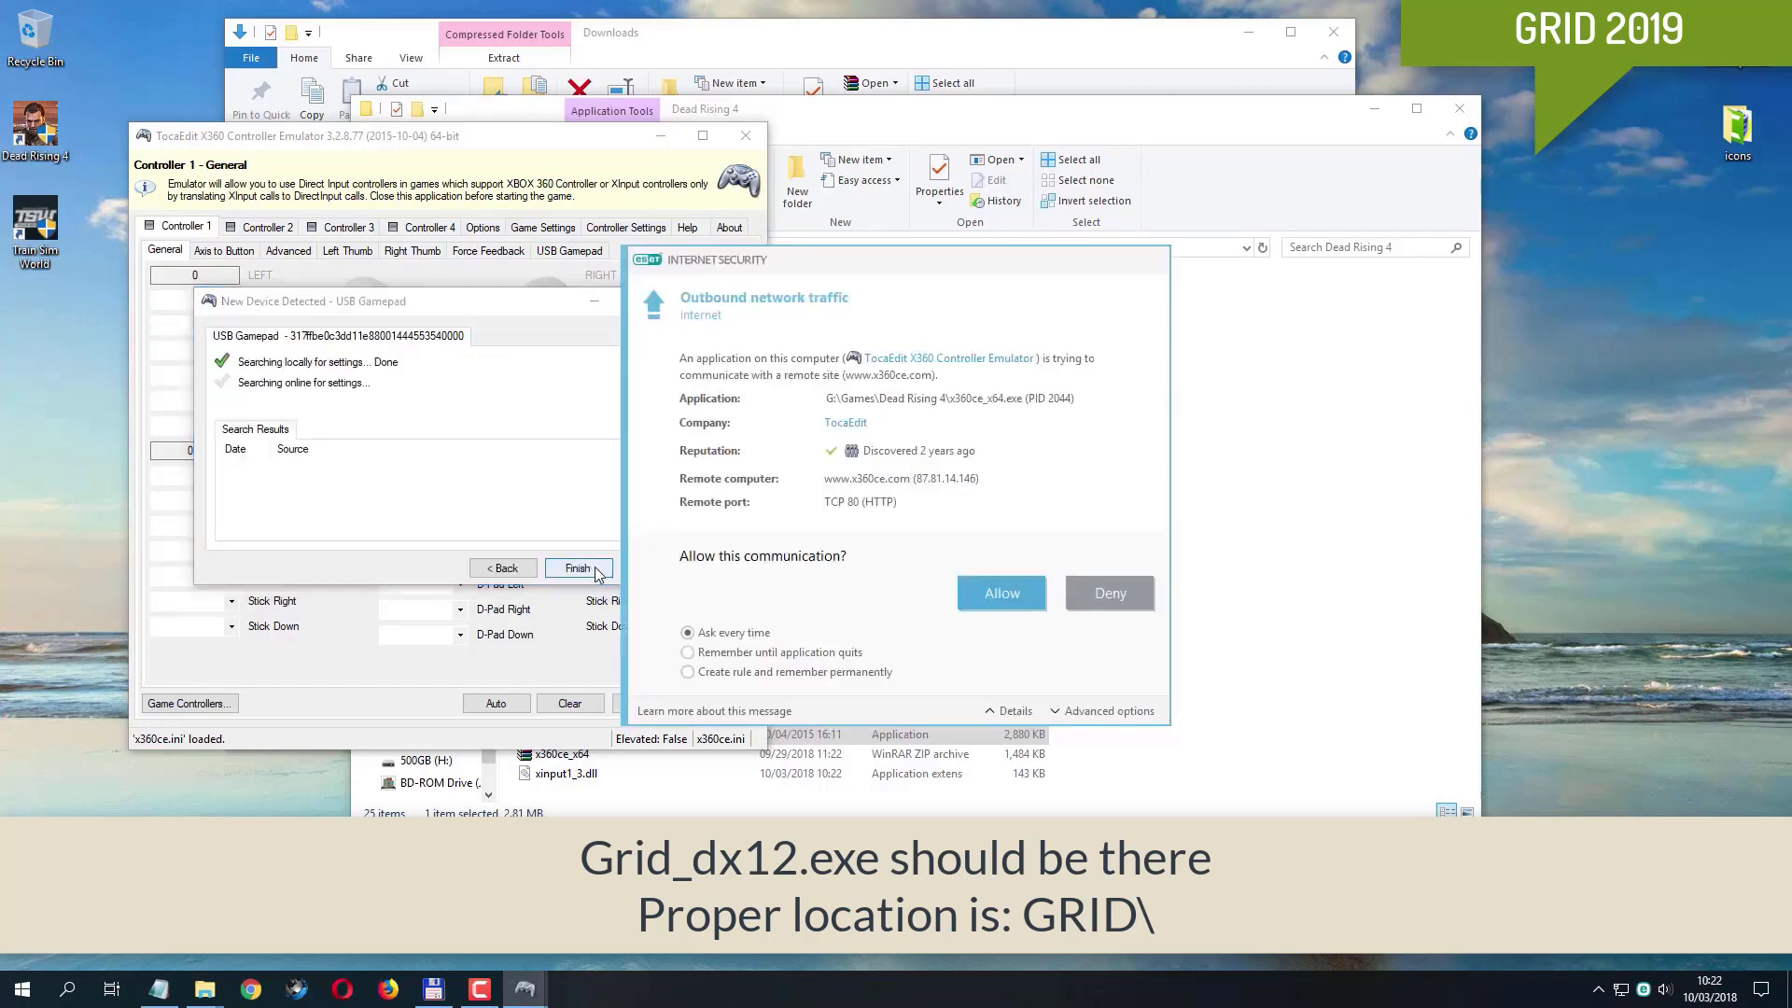
left_click(758, 673)
left_click(999, 593)
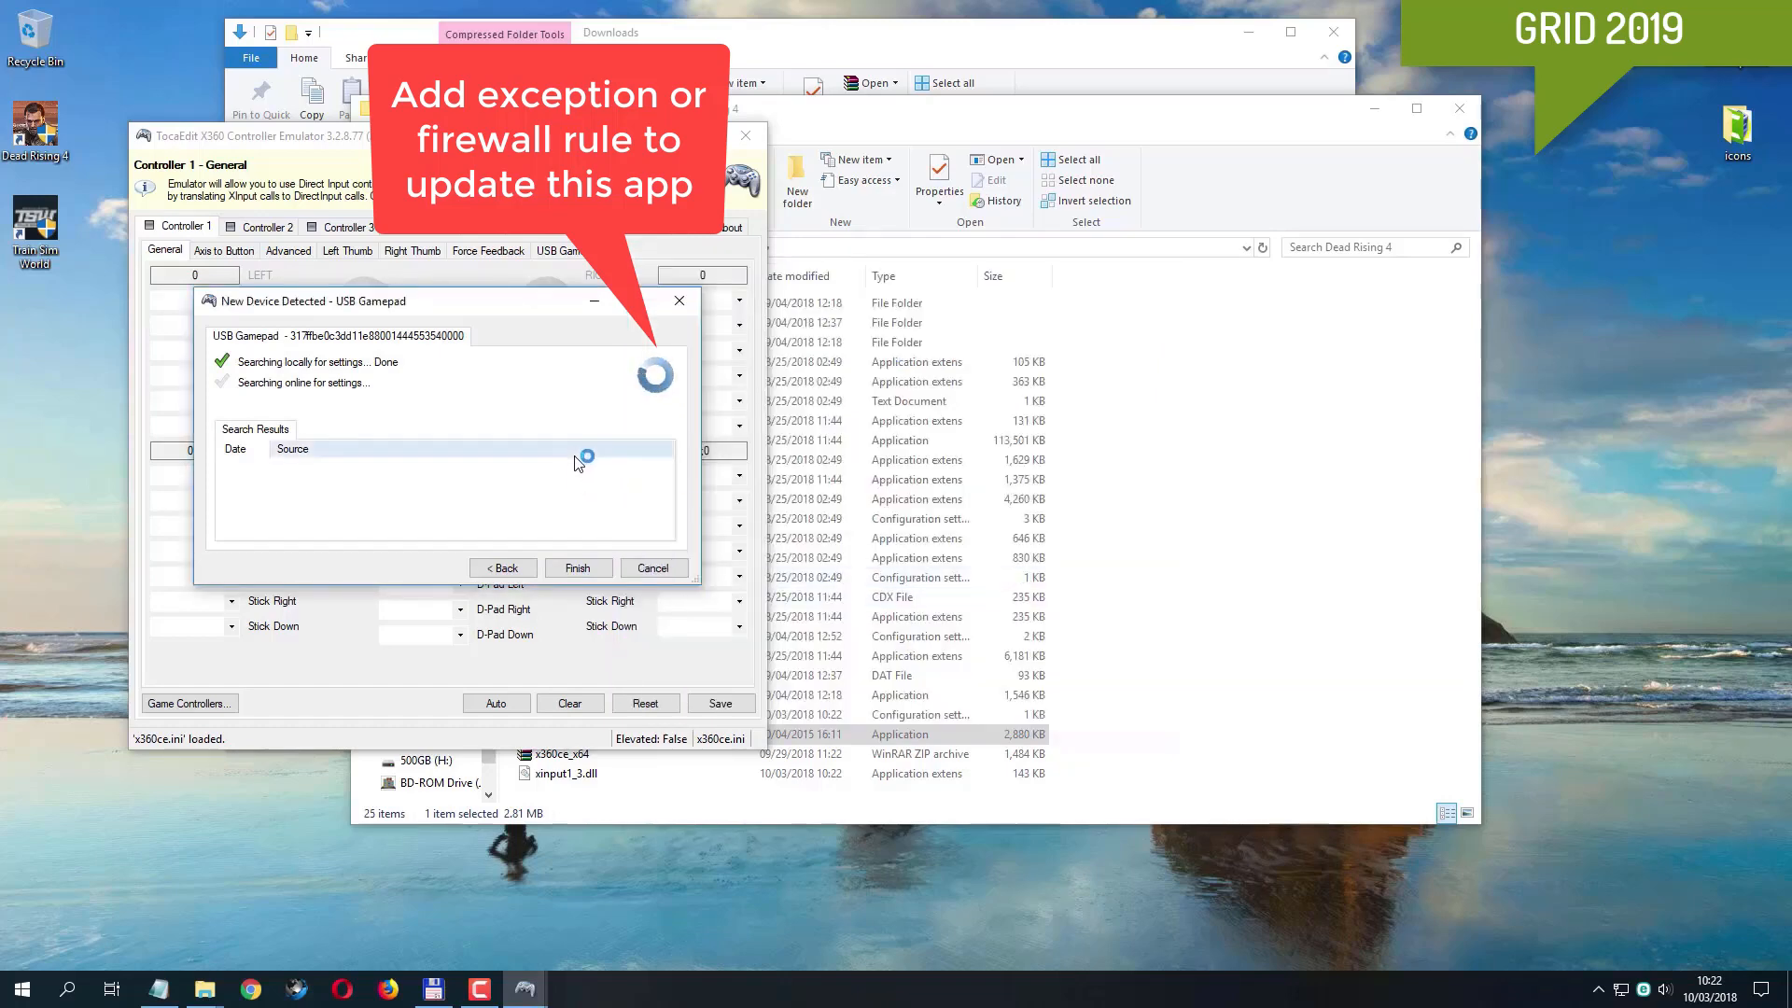
left_click(578, 568)
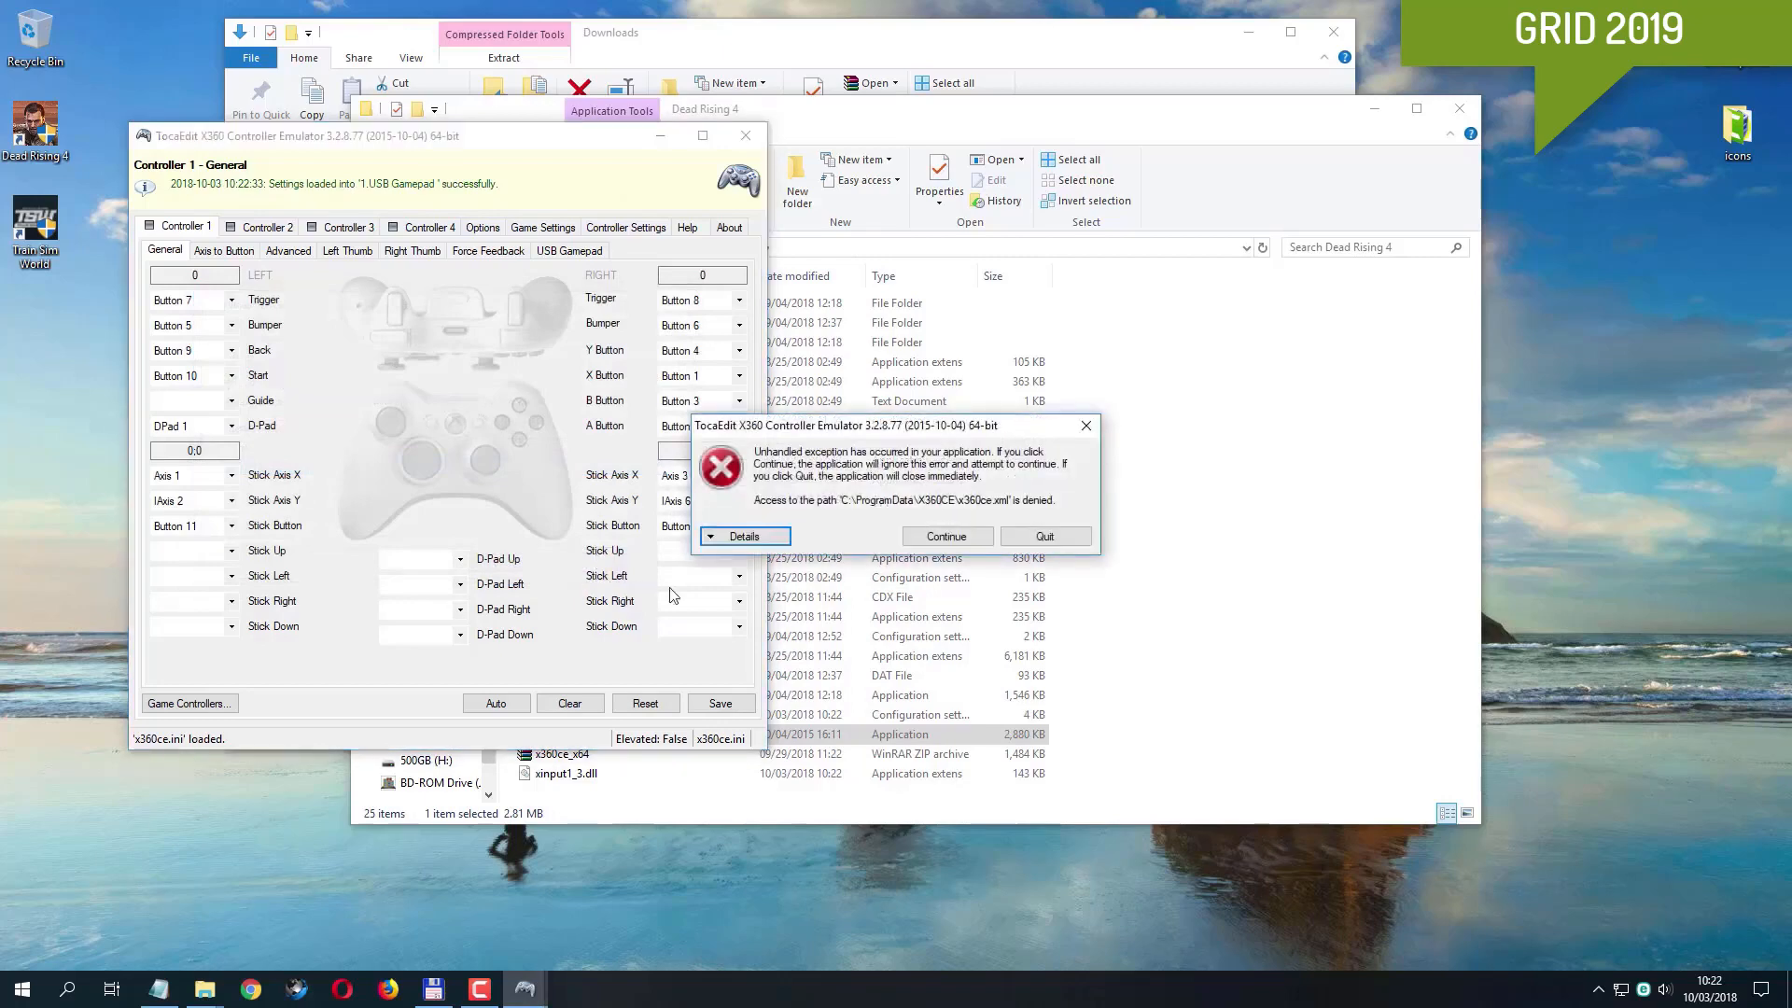
left_click(947, 536)
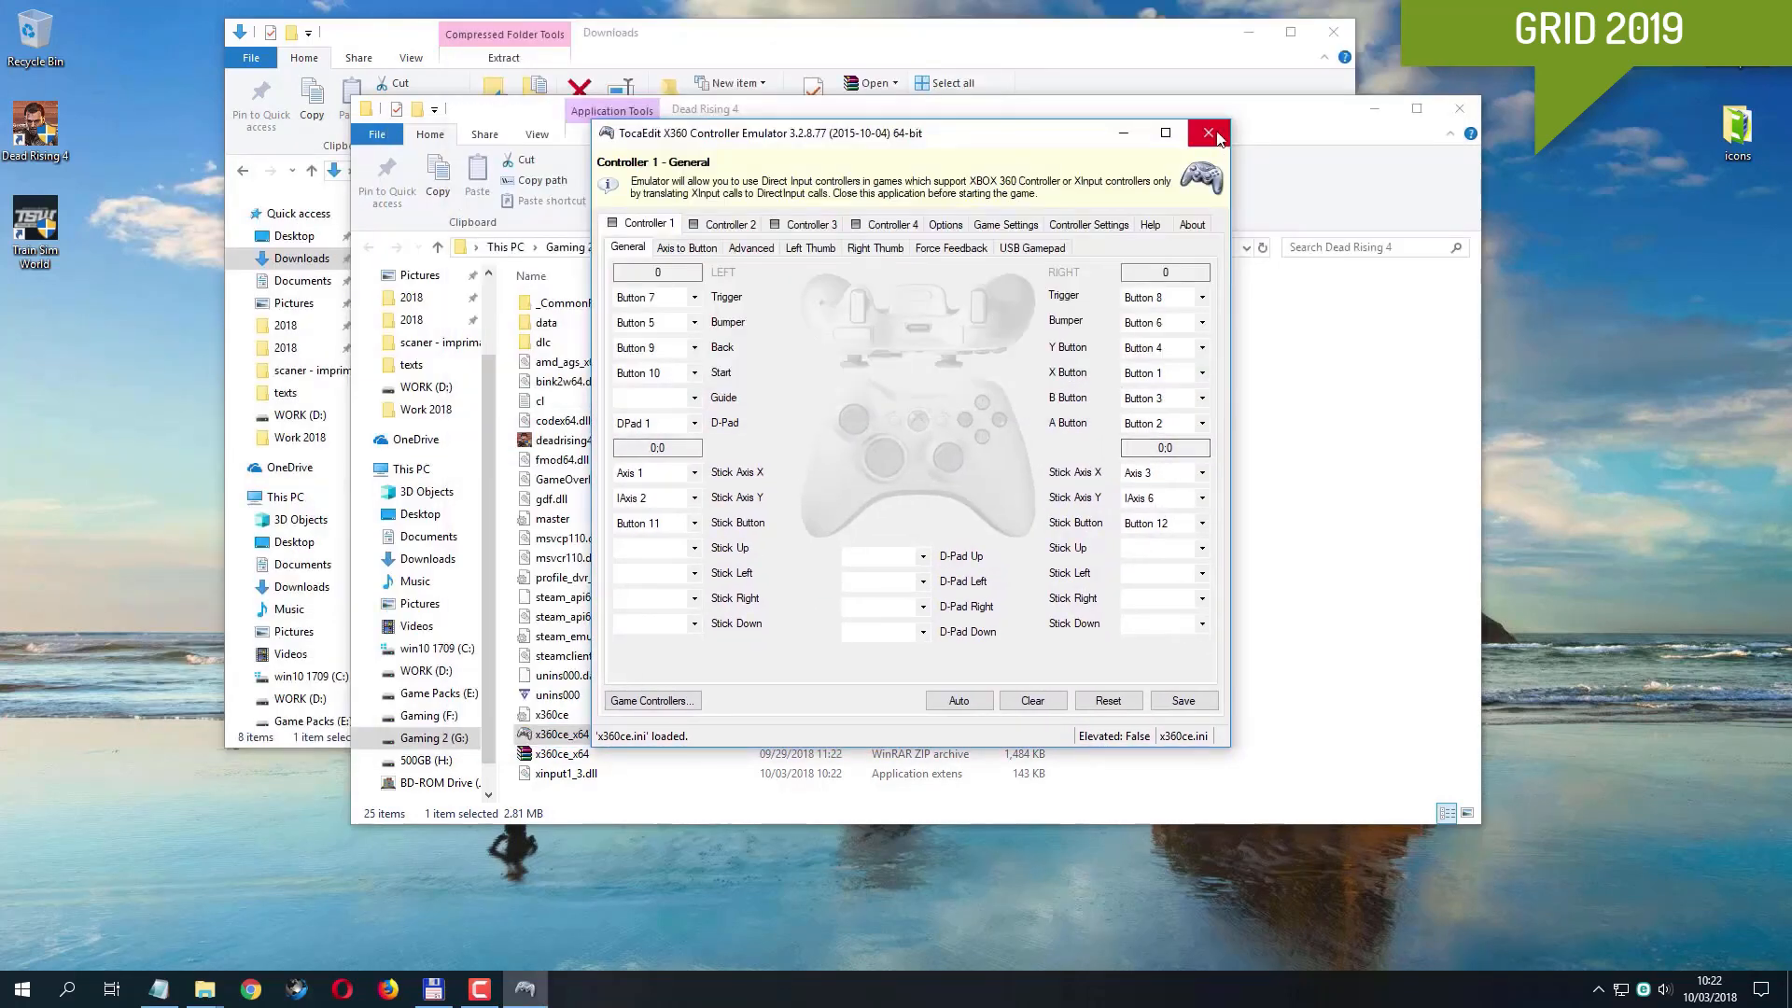
Step: Try to save the Controller 1 settings and close the emulator
left_click(1202, 706)
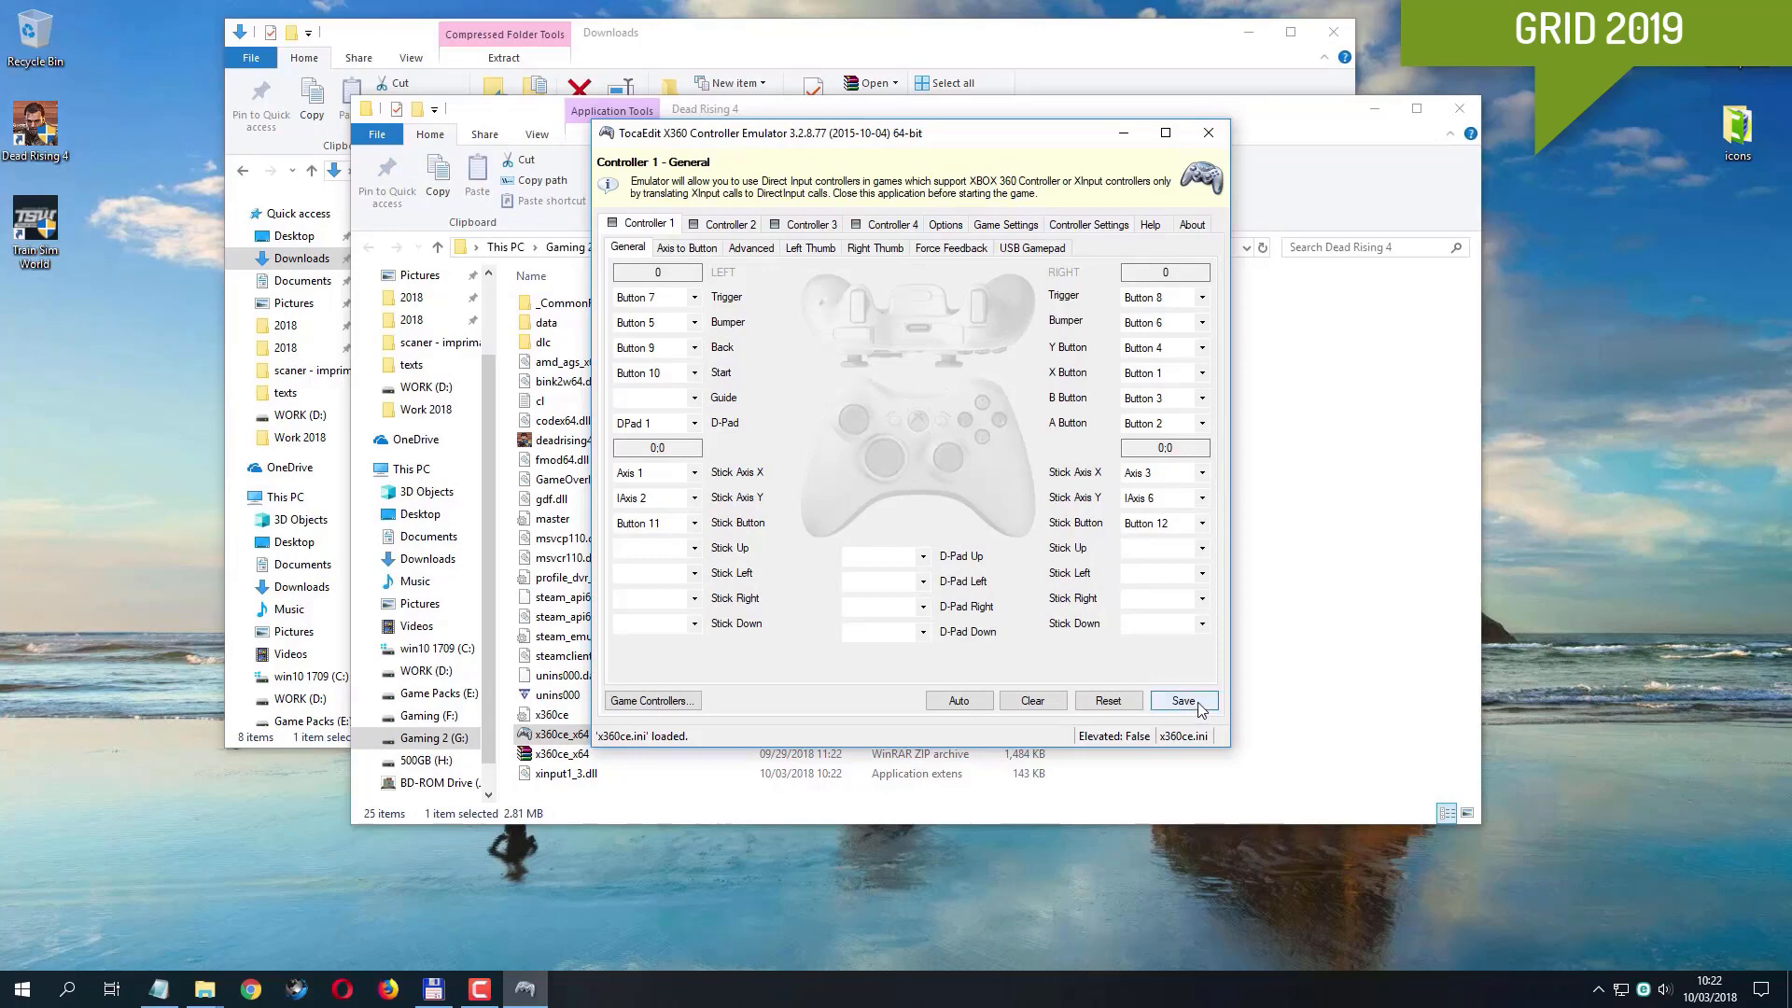
left_click(948, 539)
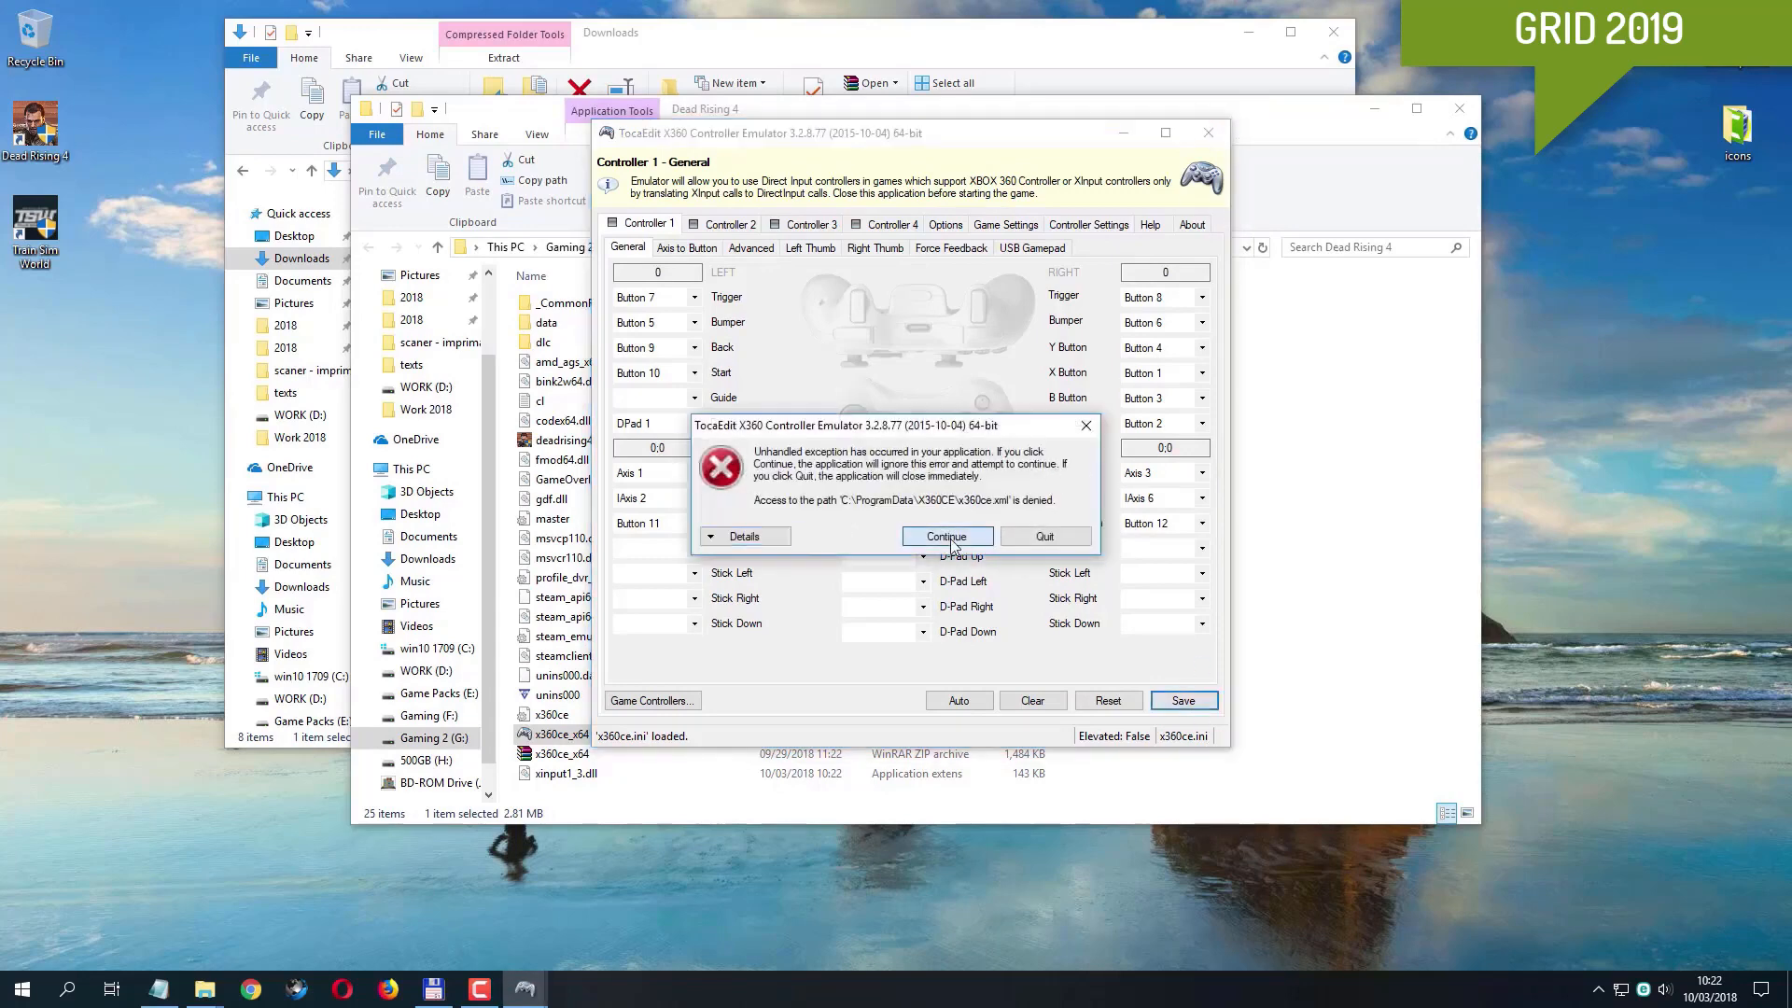
left_click(1208, 132)
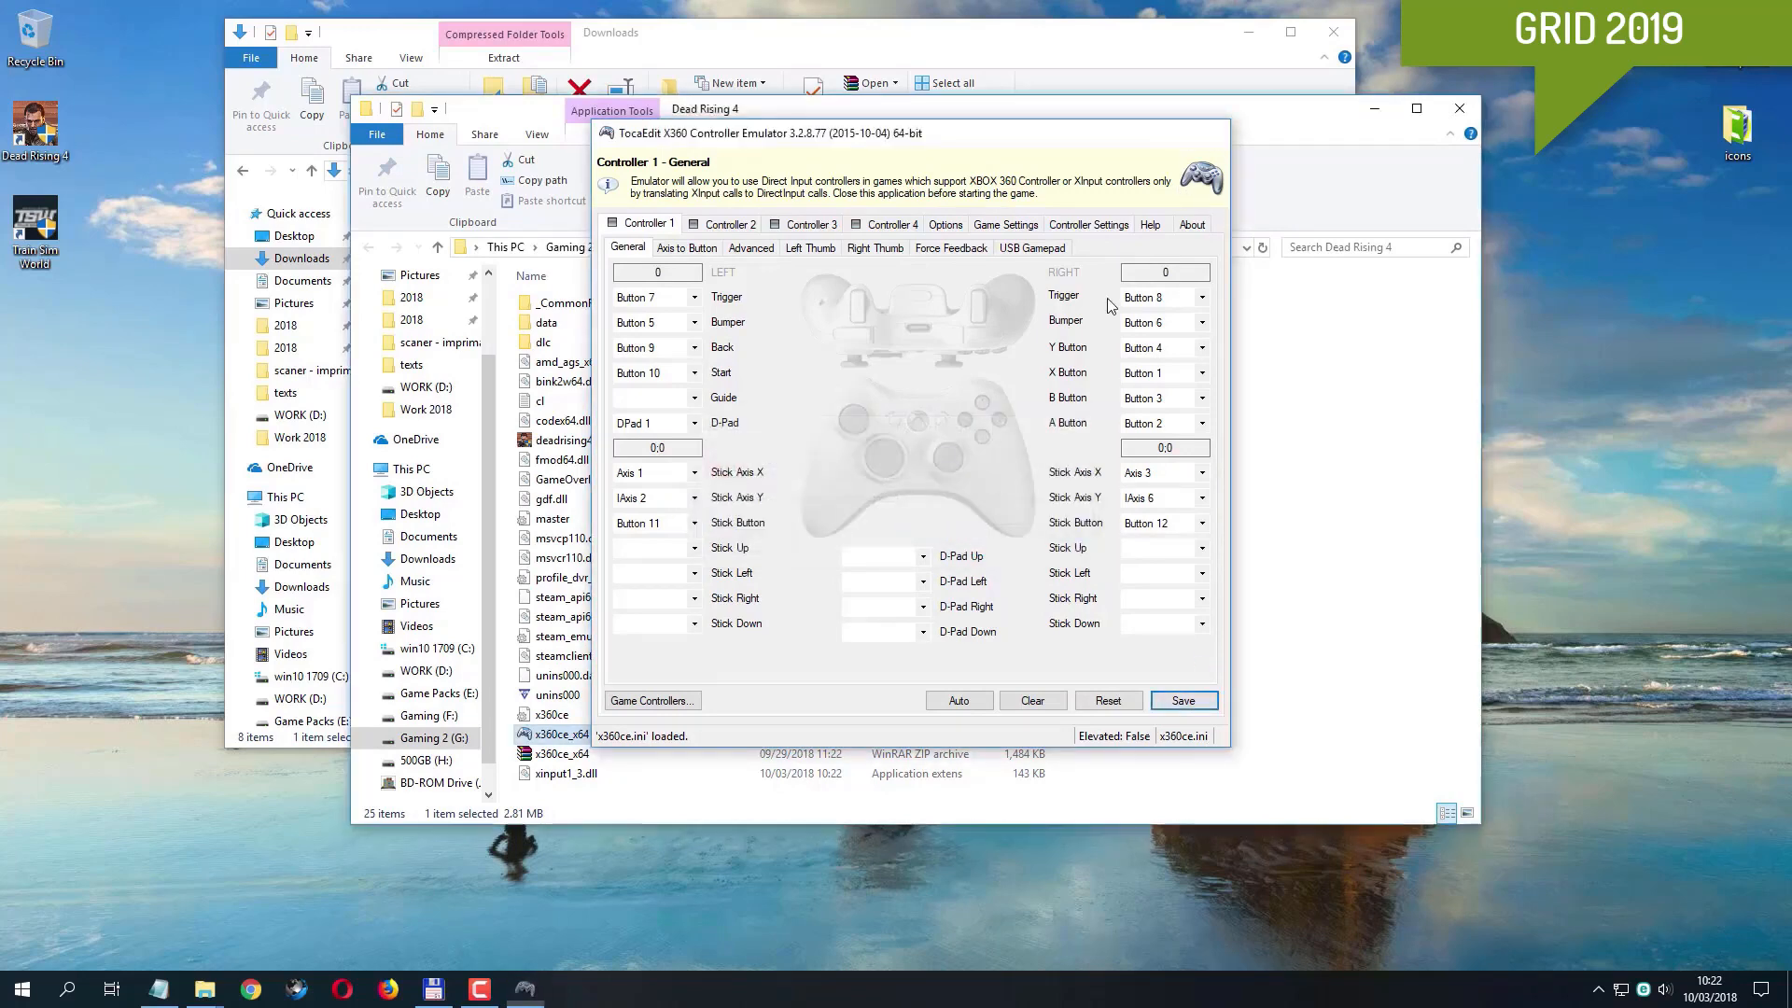
Step: Run x360ce_x64 as administrator from the Dead Rising 4 folder
right_click(586, 738)
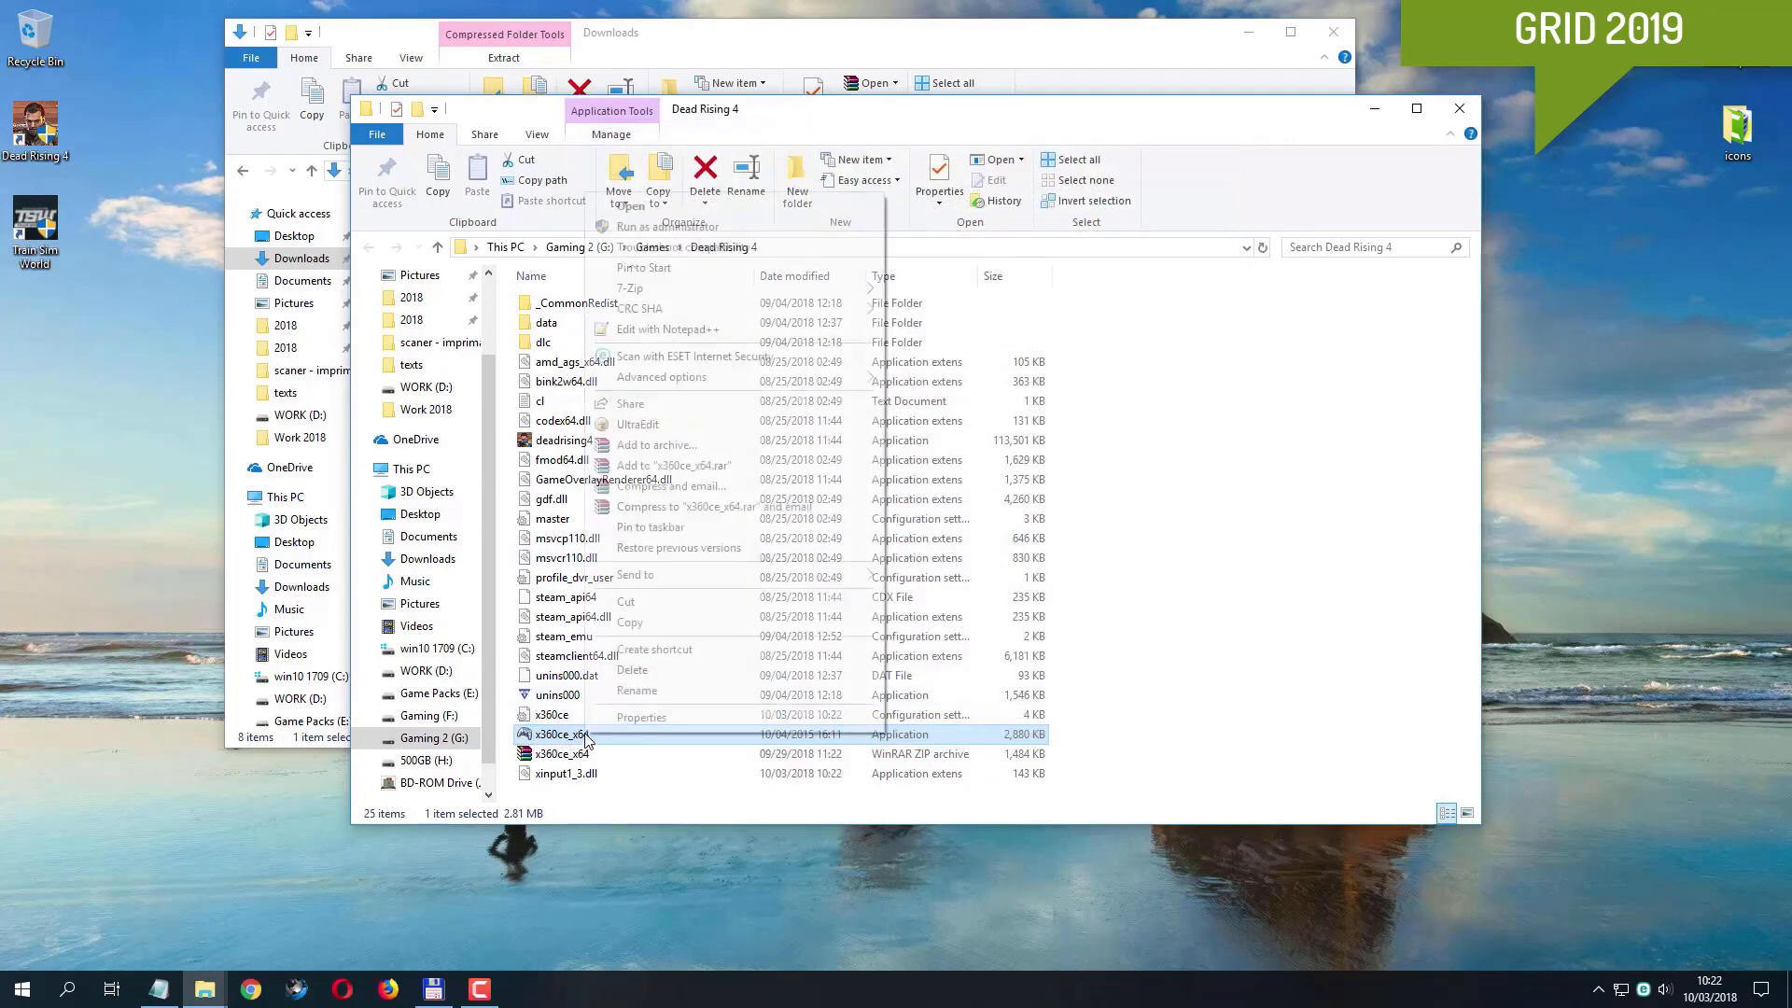
left_click(715, 229)
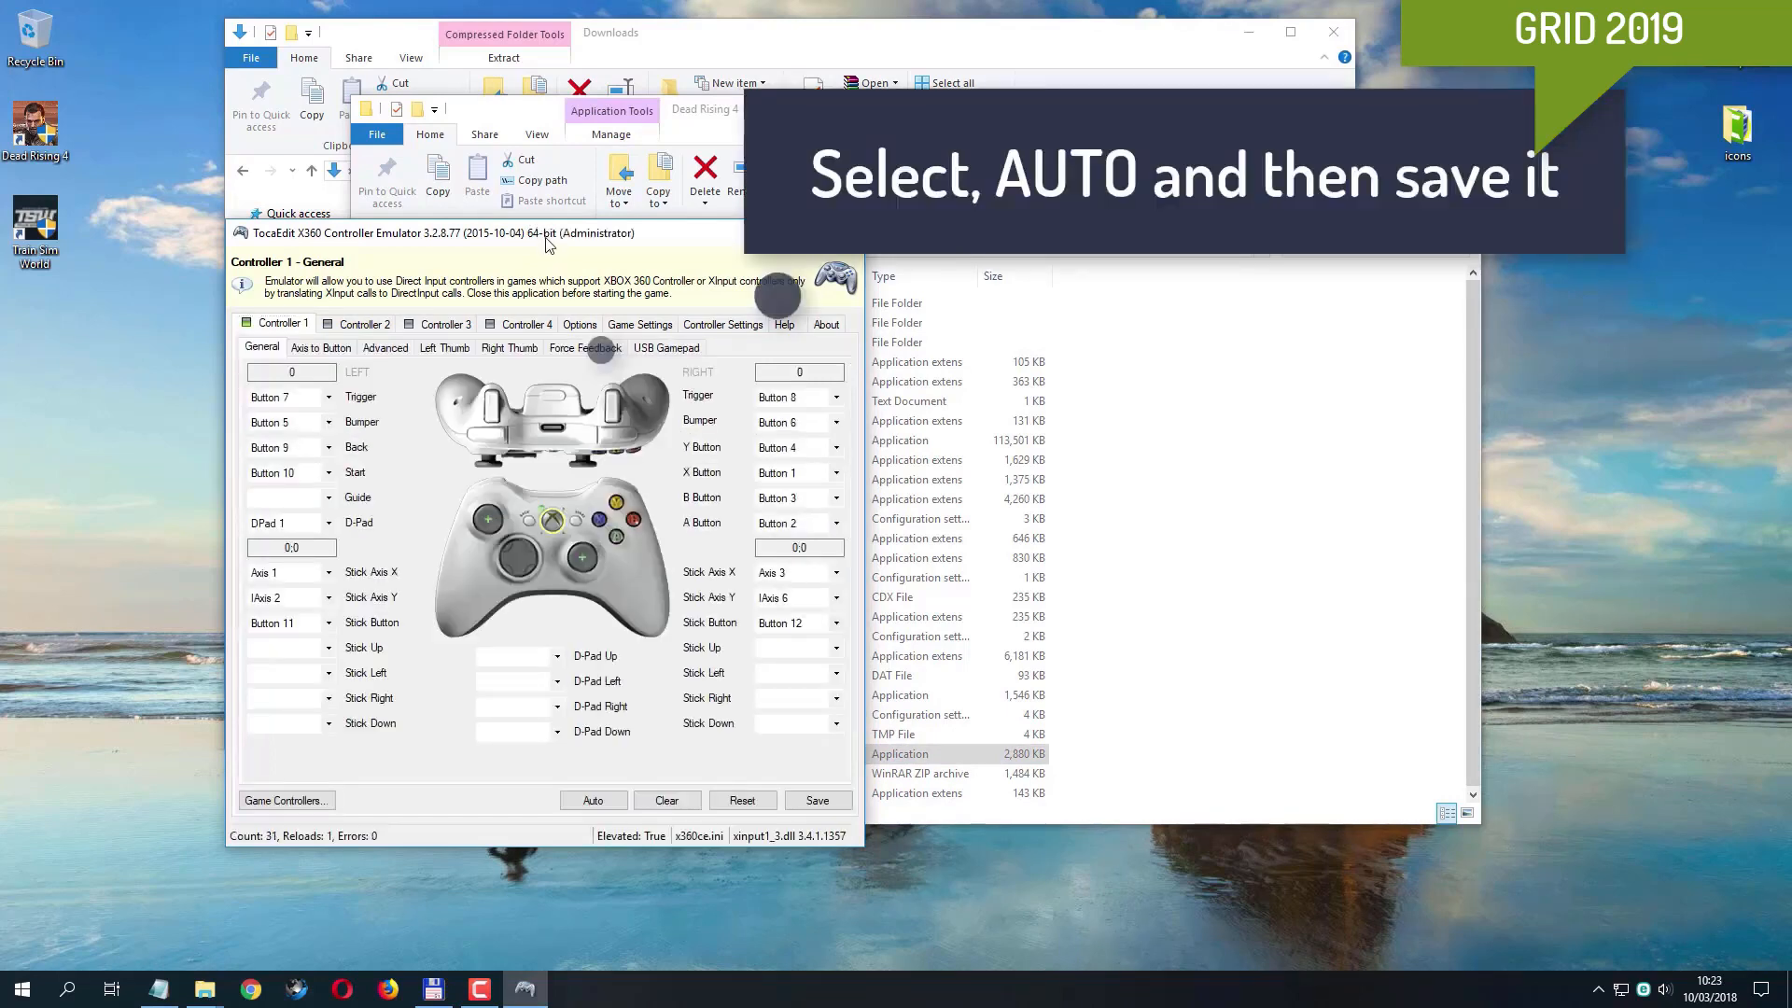
left_click_drag(544, 232, 796, 206)
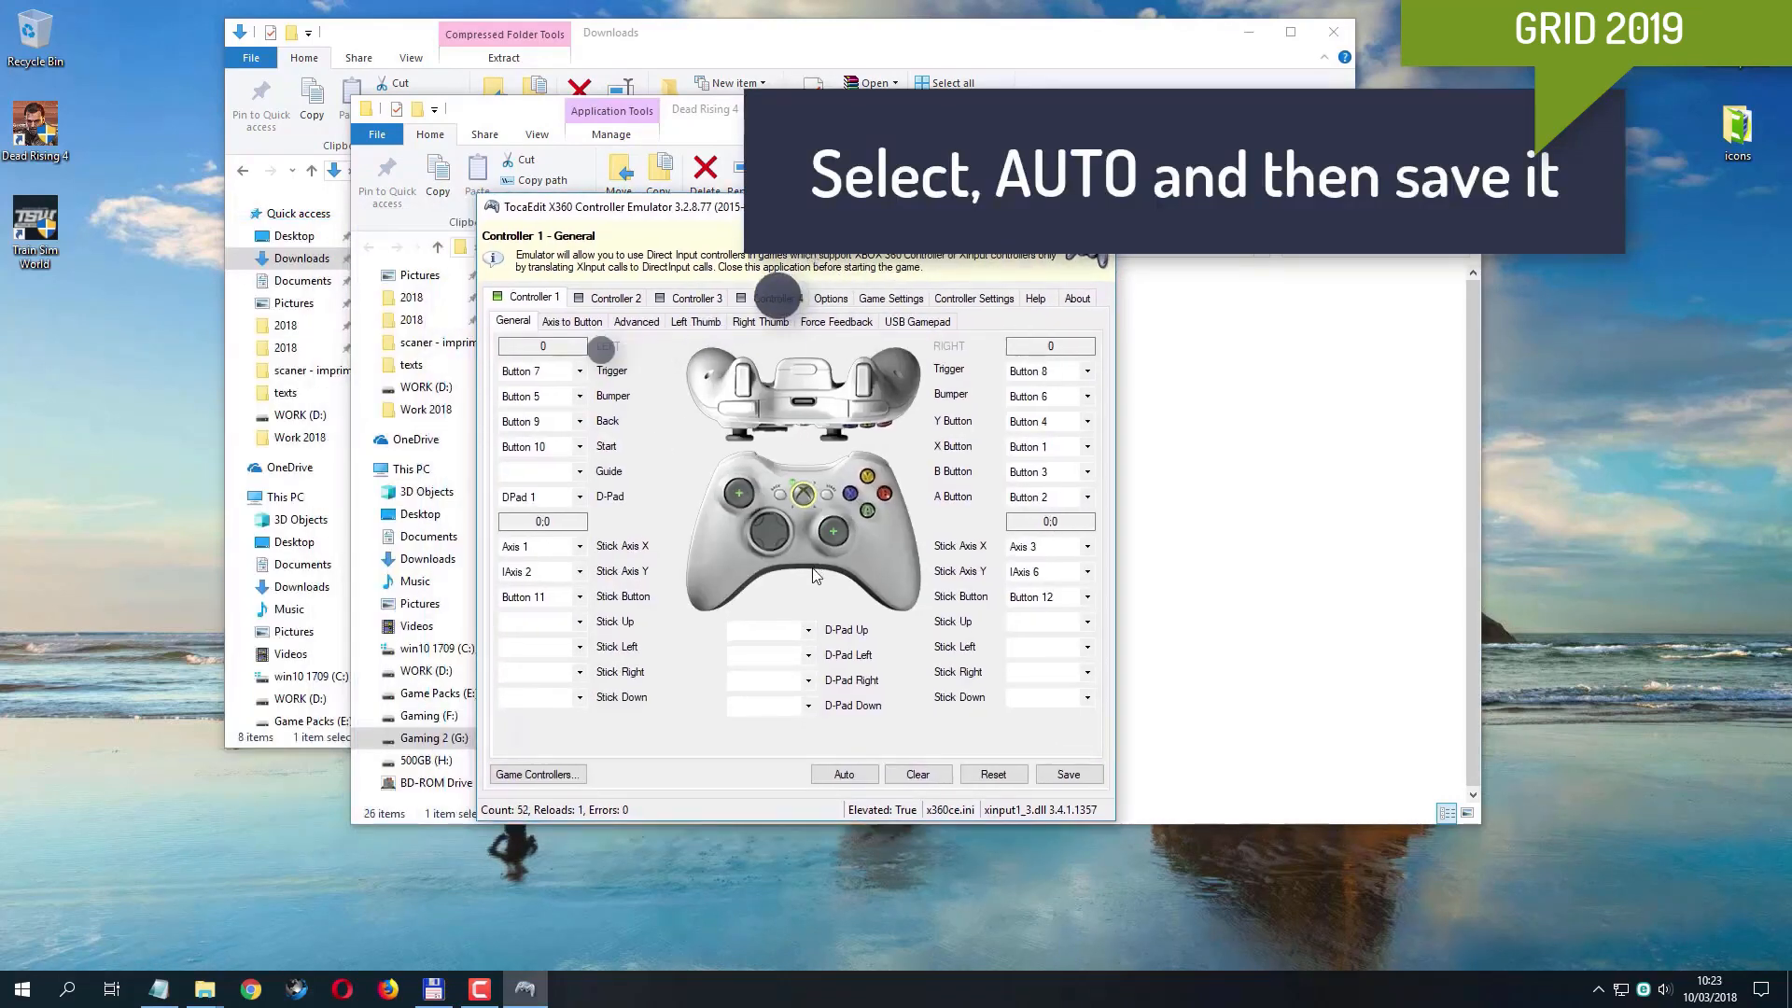
Step: Fill all Controller 1 settings automatically, save them and close the emulator
left_click(844, 774)
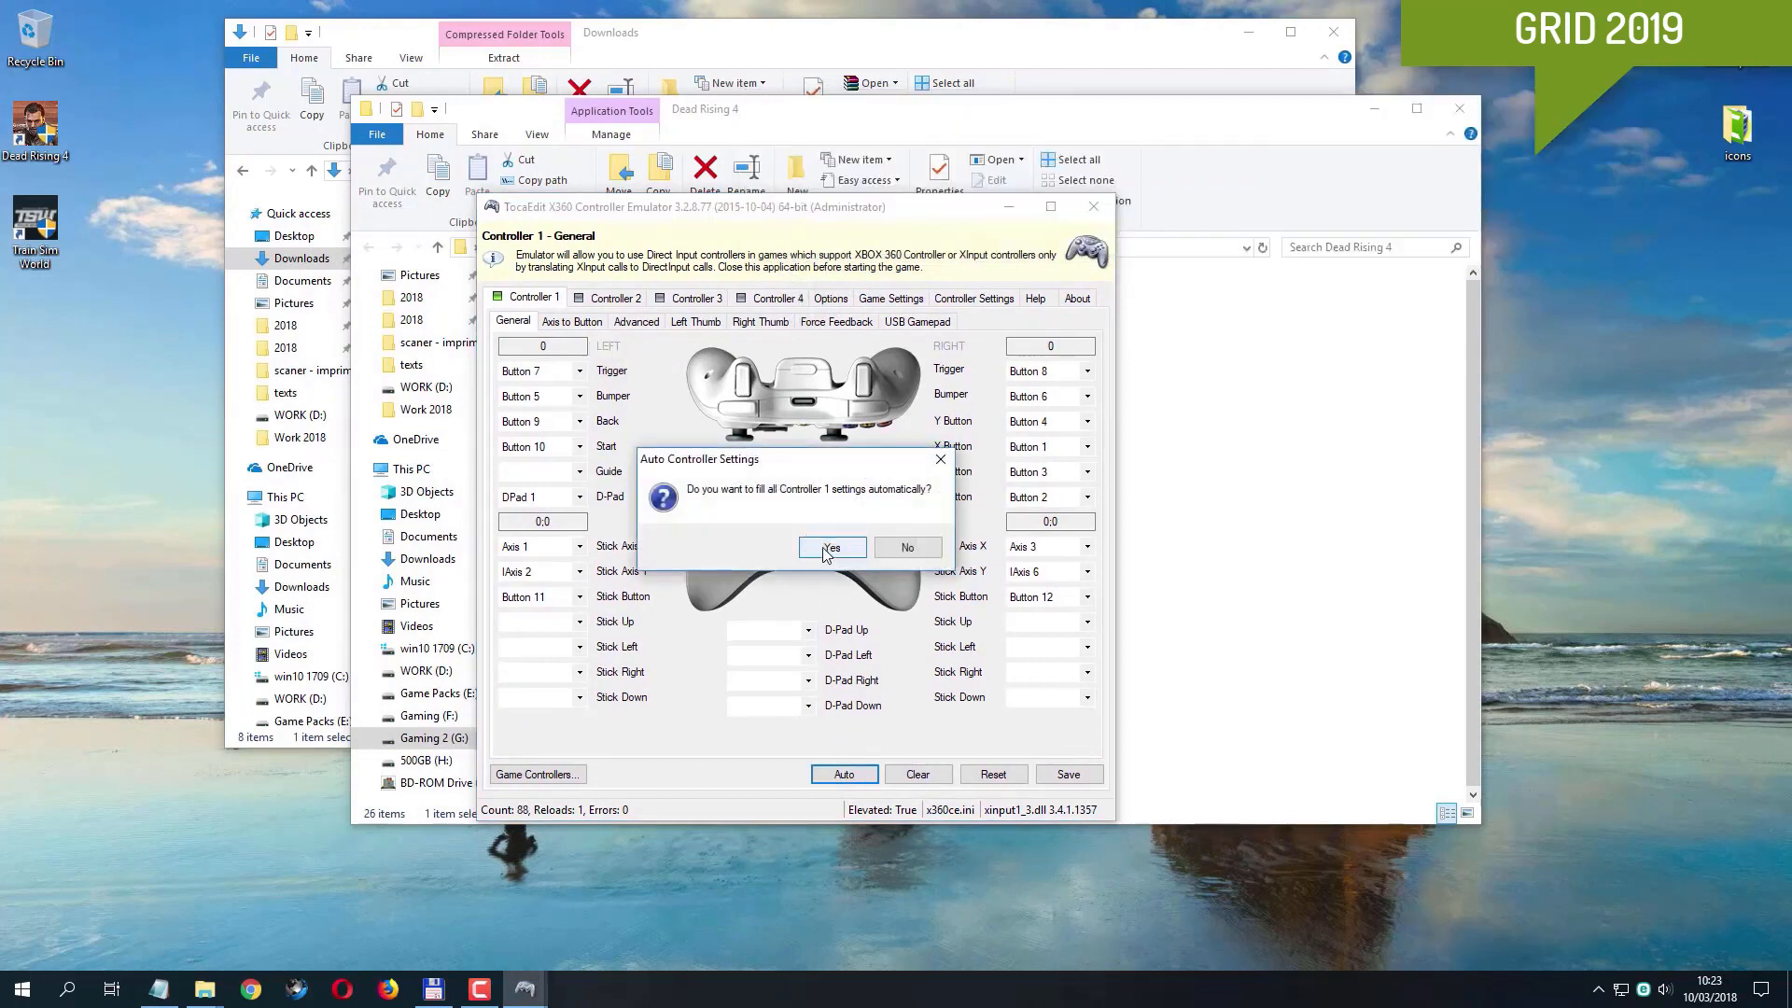
left_click(825, 554)
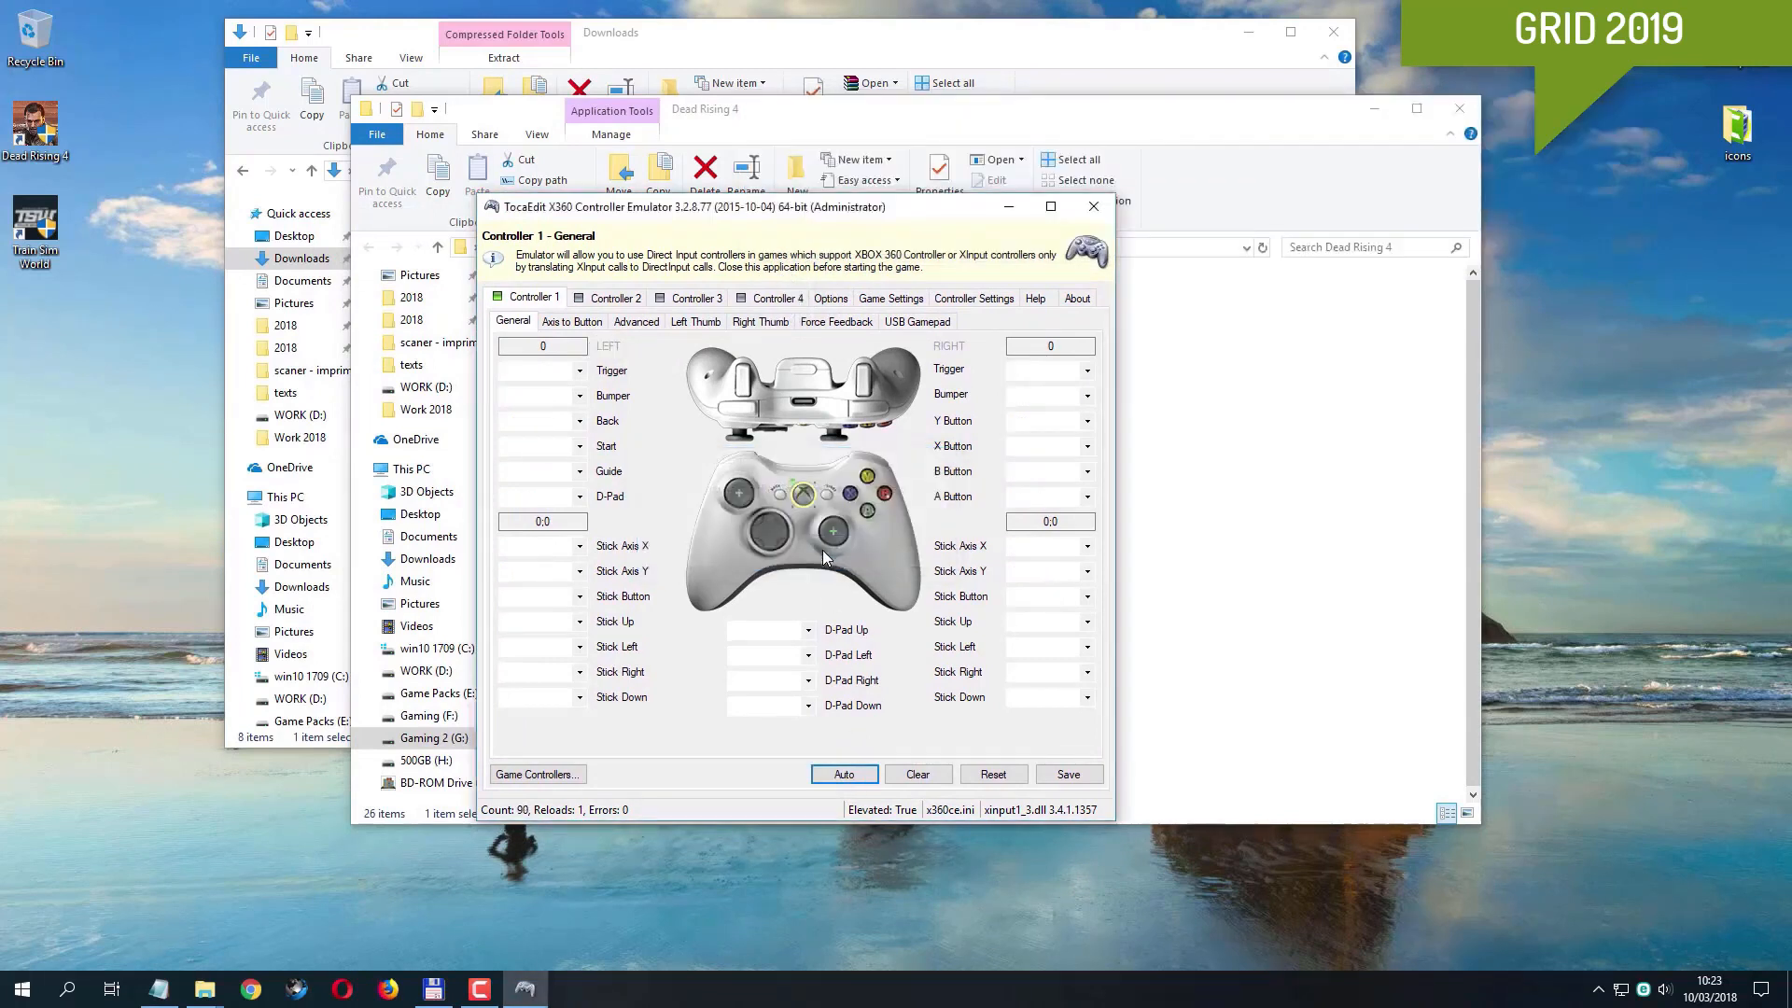
left_click(1085, 779)
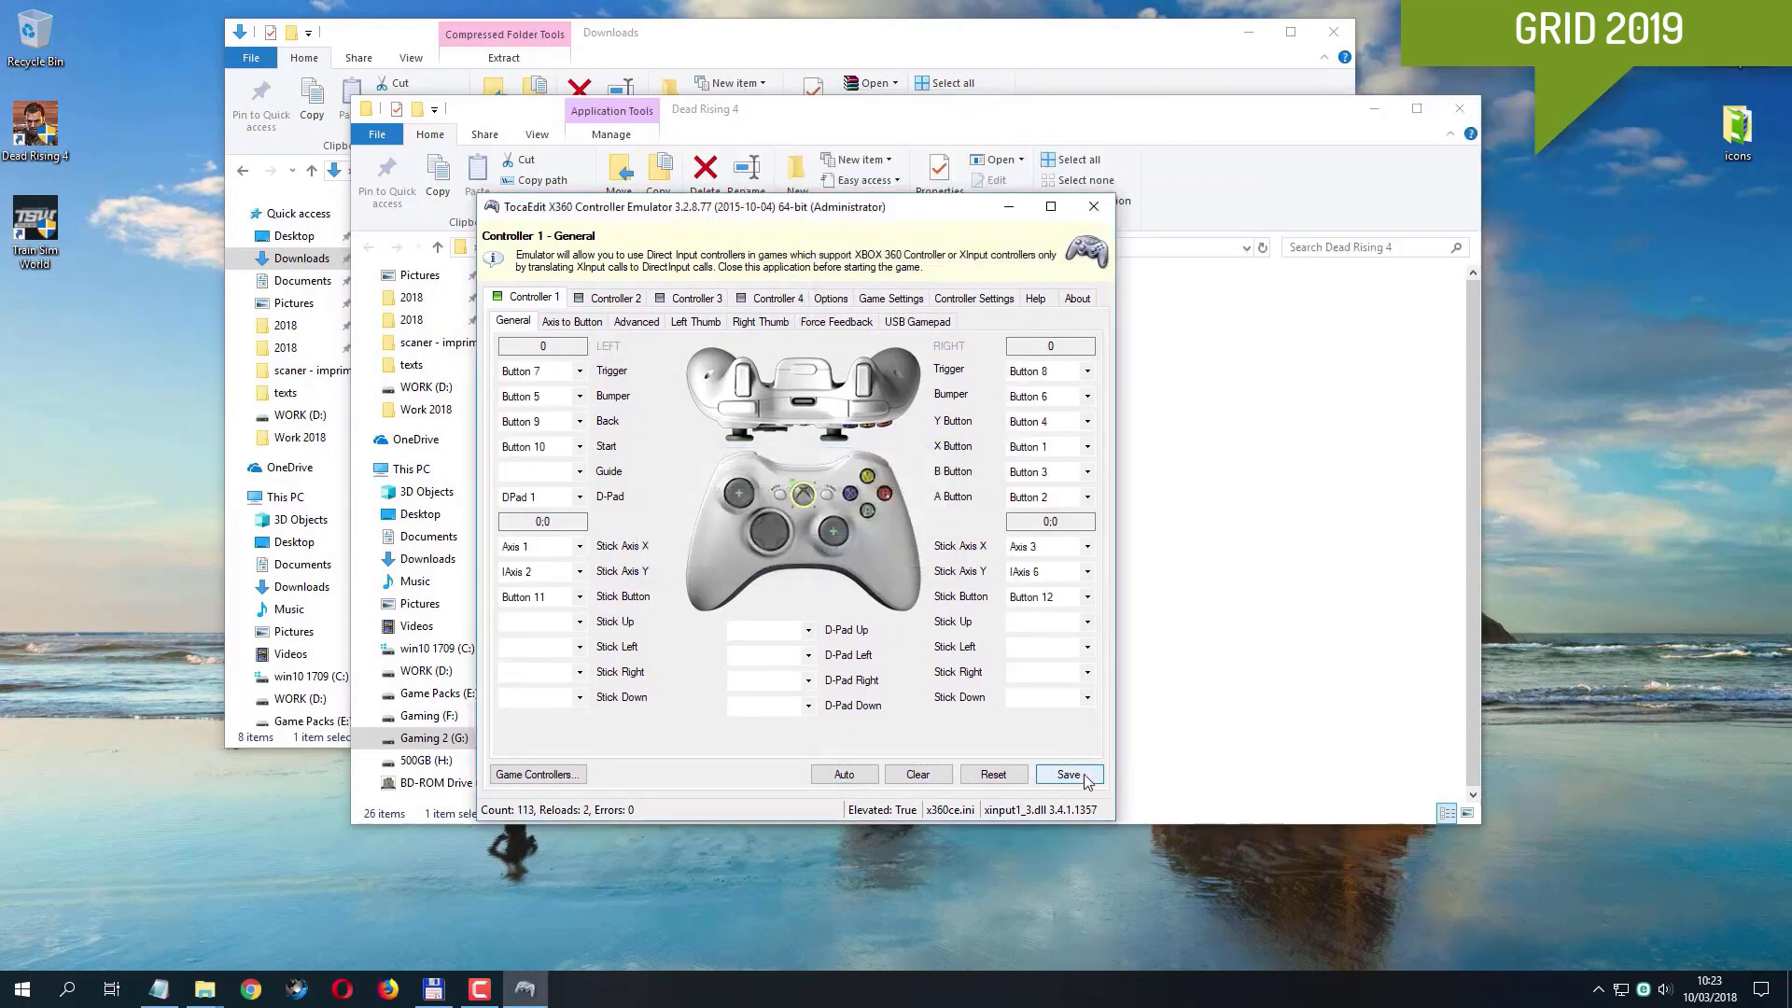
left_click(1099, 215)
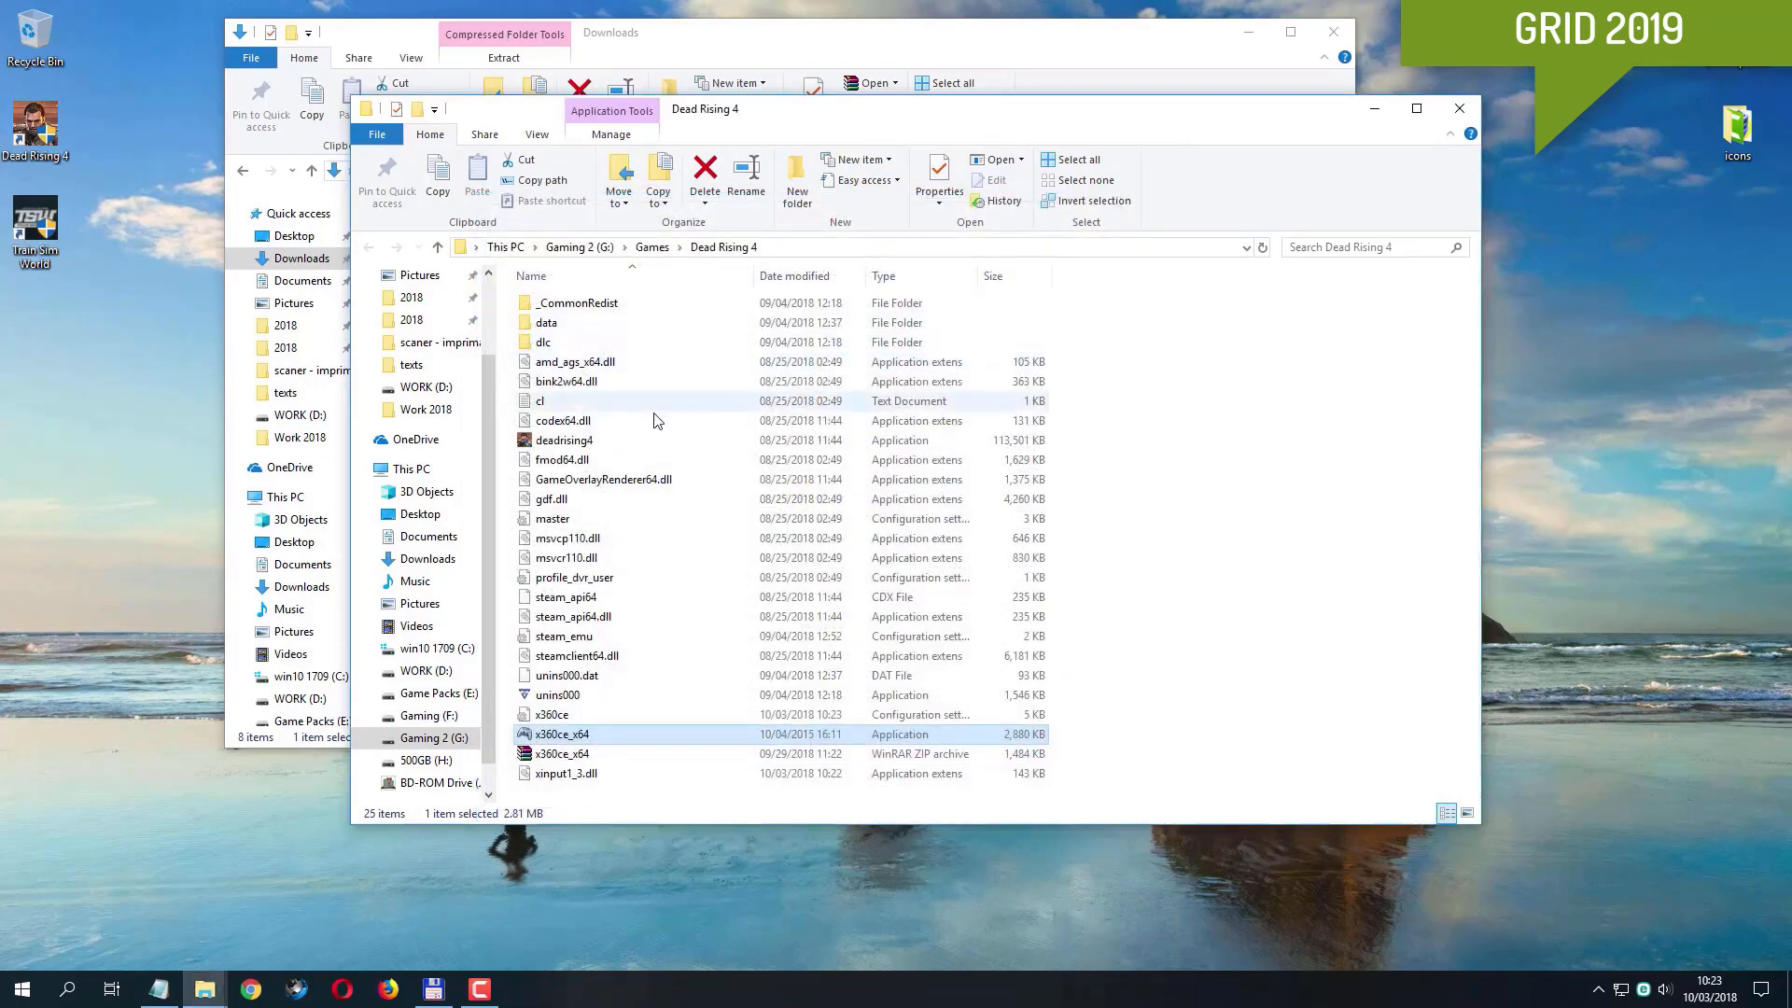
Step: Run x360ce_x64 with administrator rights again and enable the DI hook mask in the game settings for x360ce_x64.exe
left_click(664, 444)
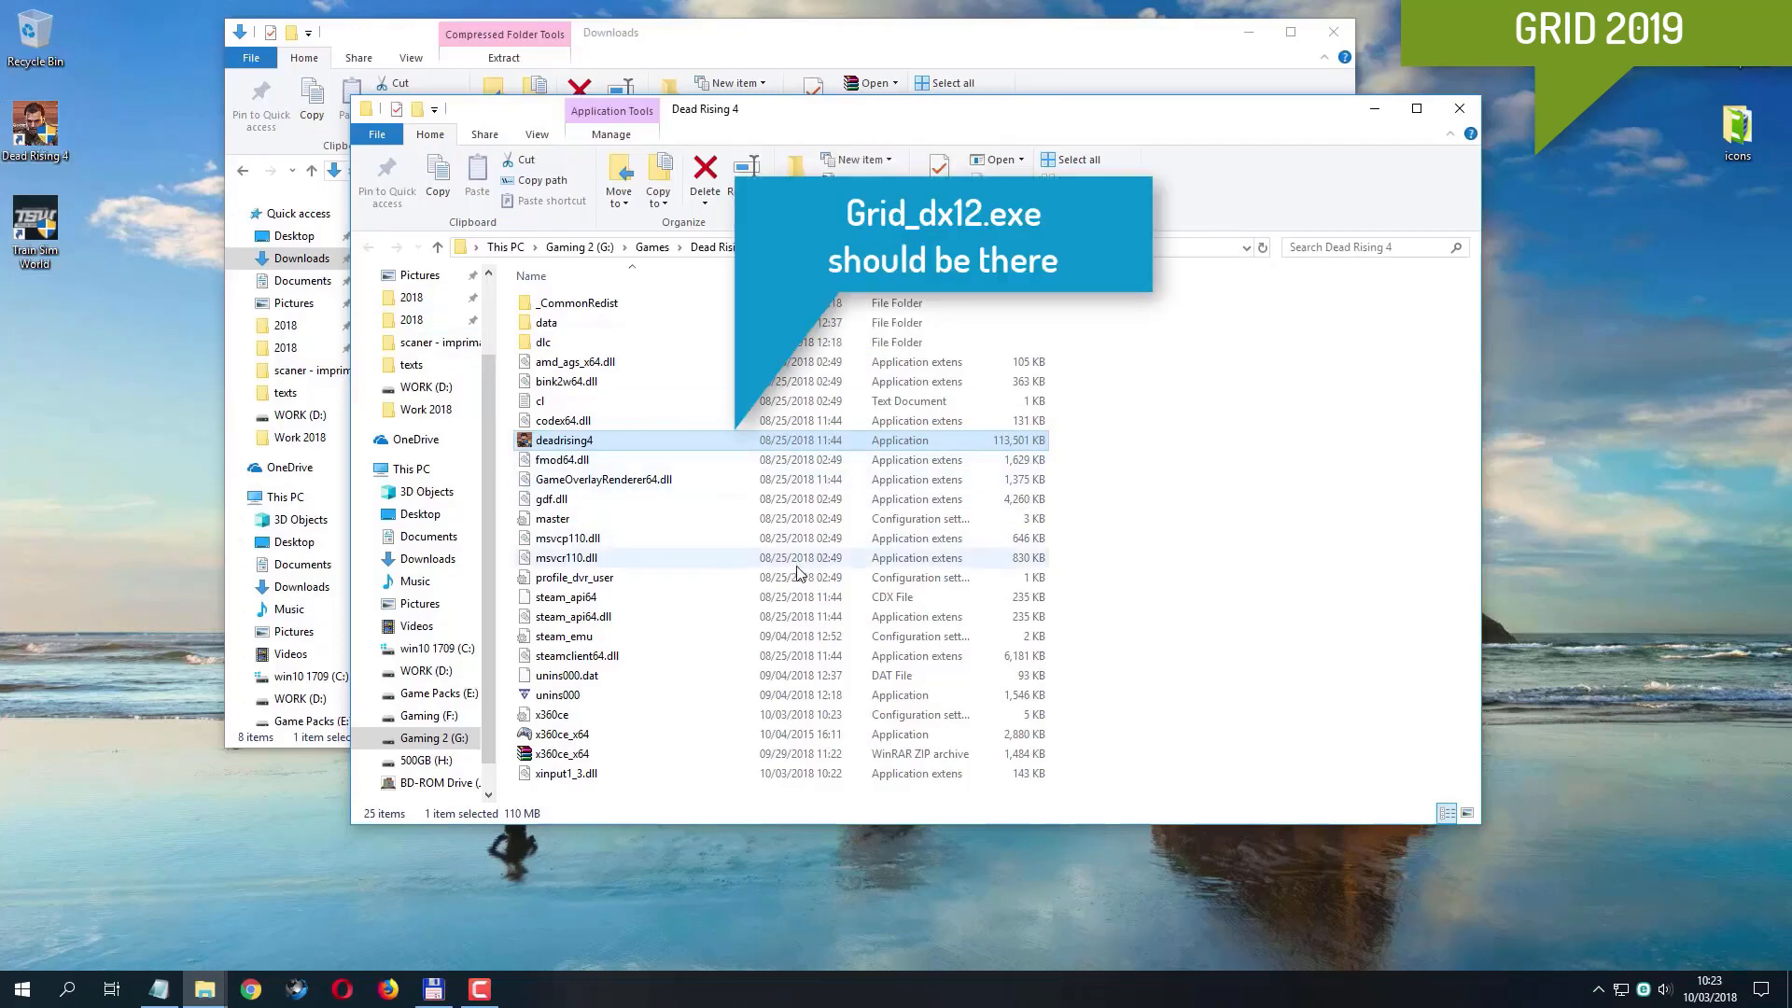
left_click(651, 738)
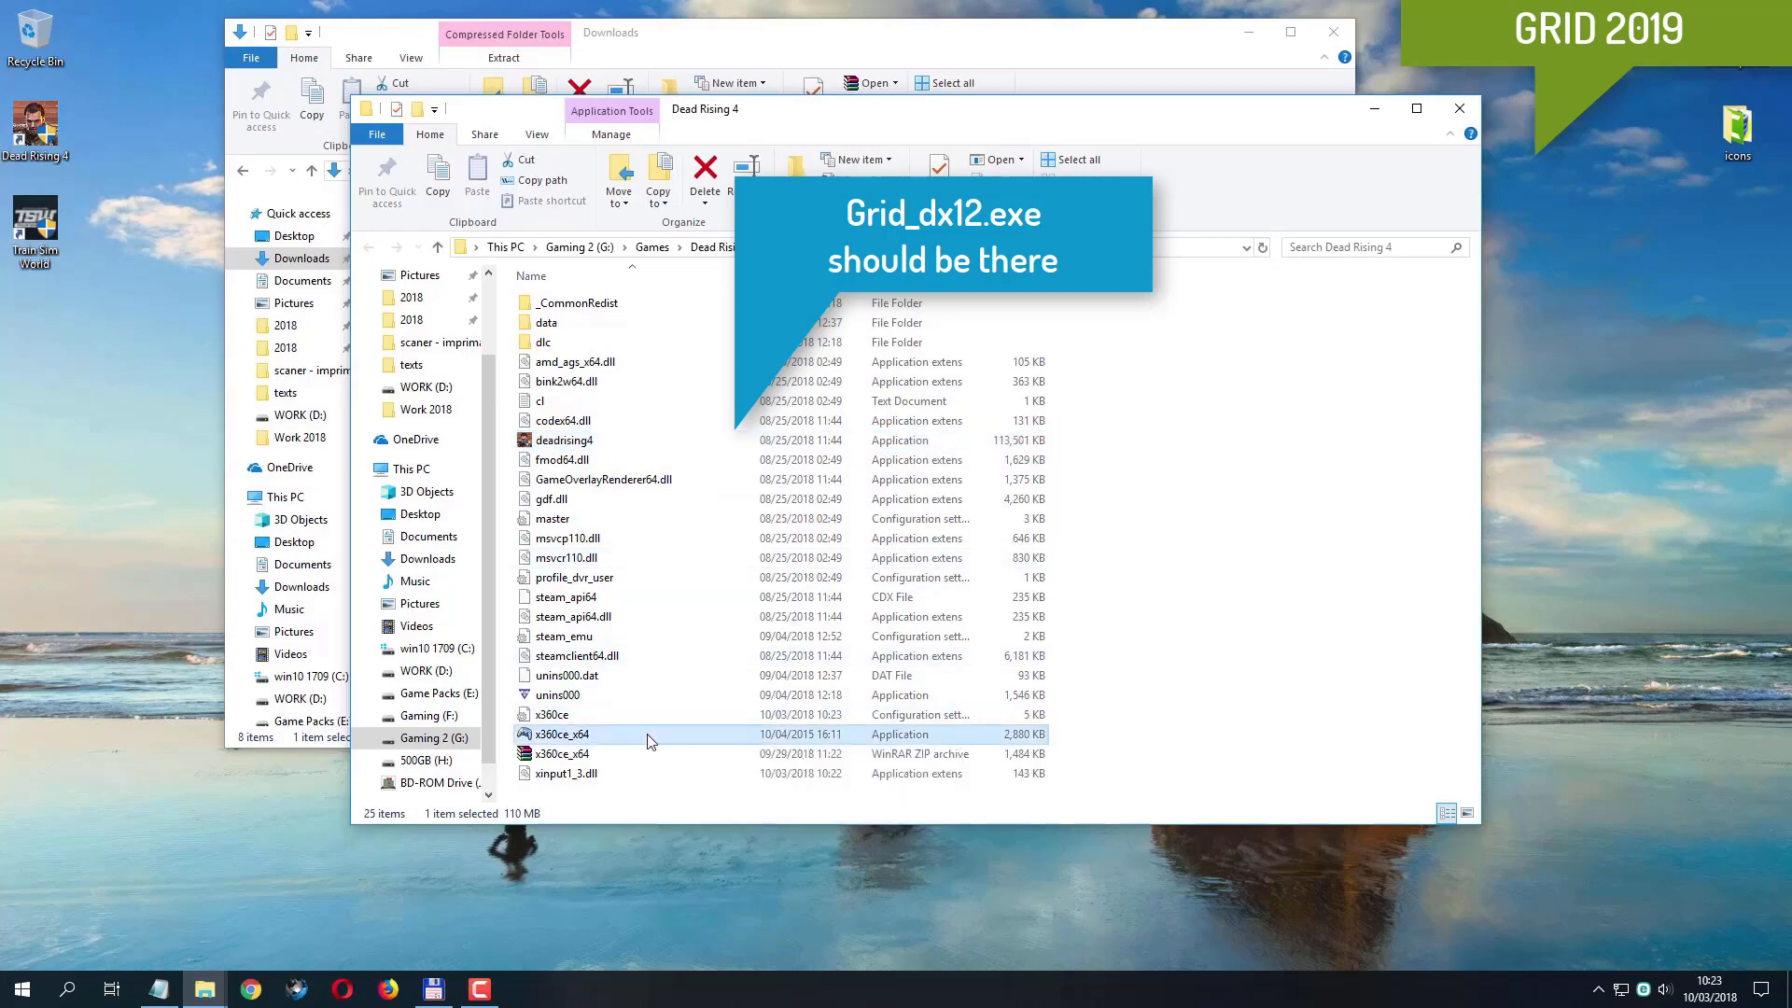
right_click(651, 738)
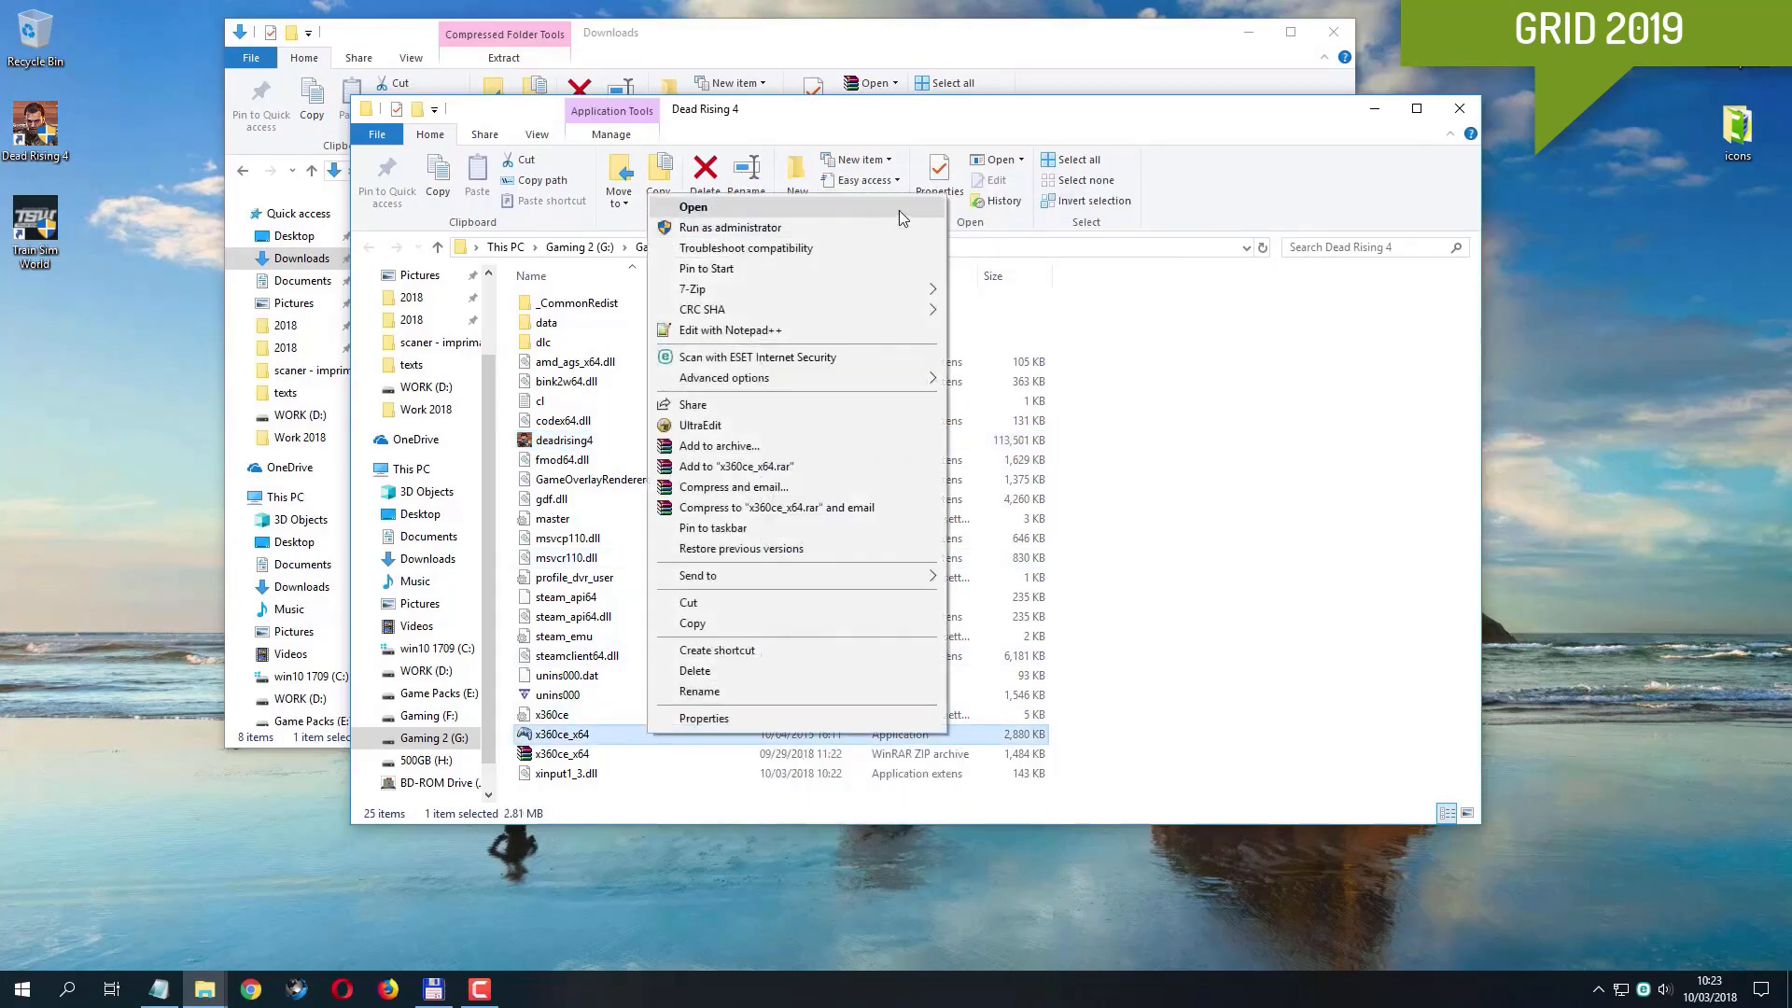
left_click(844, 228)
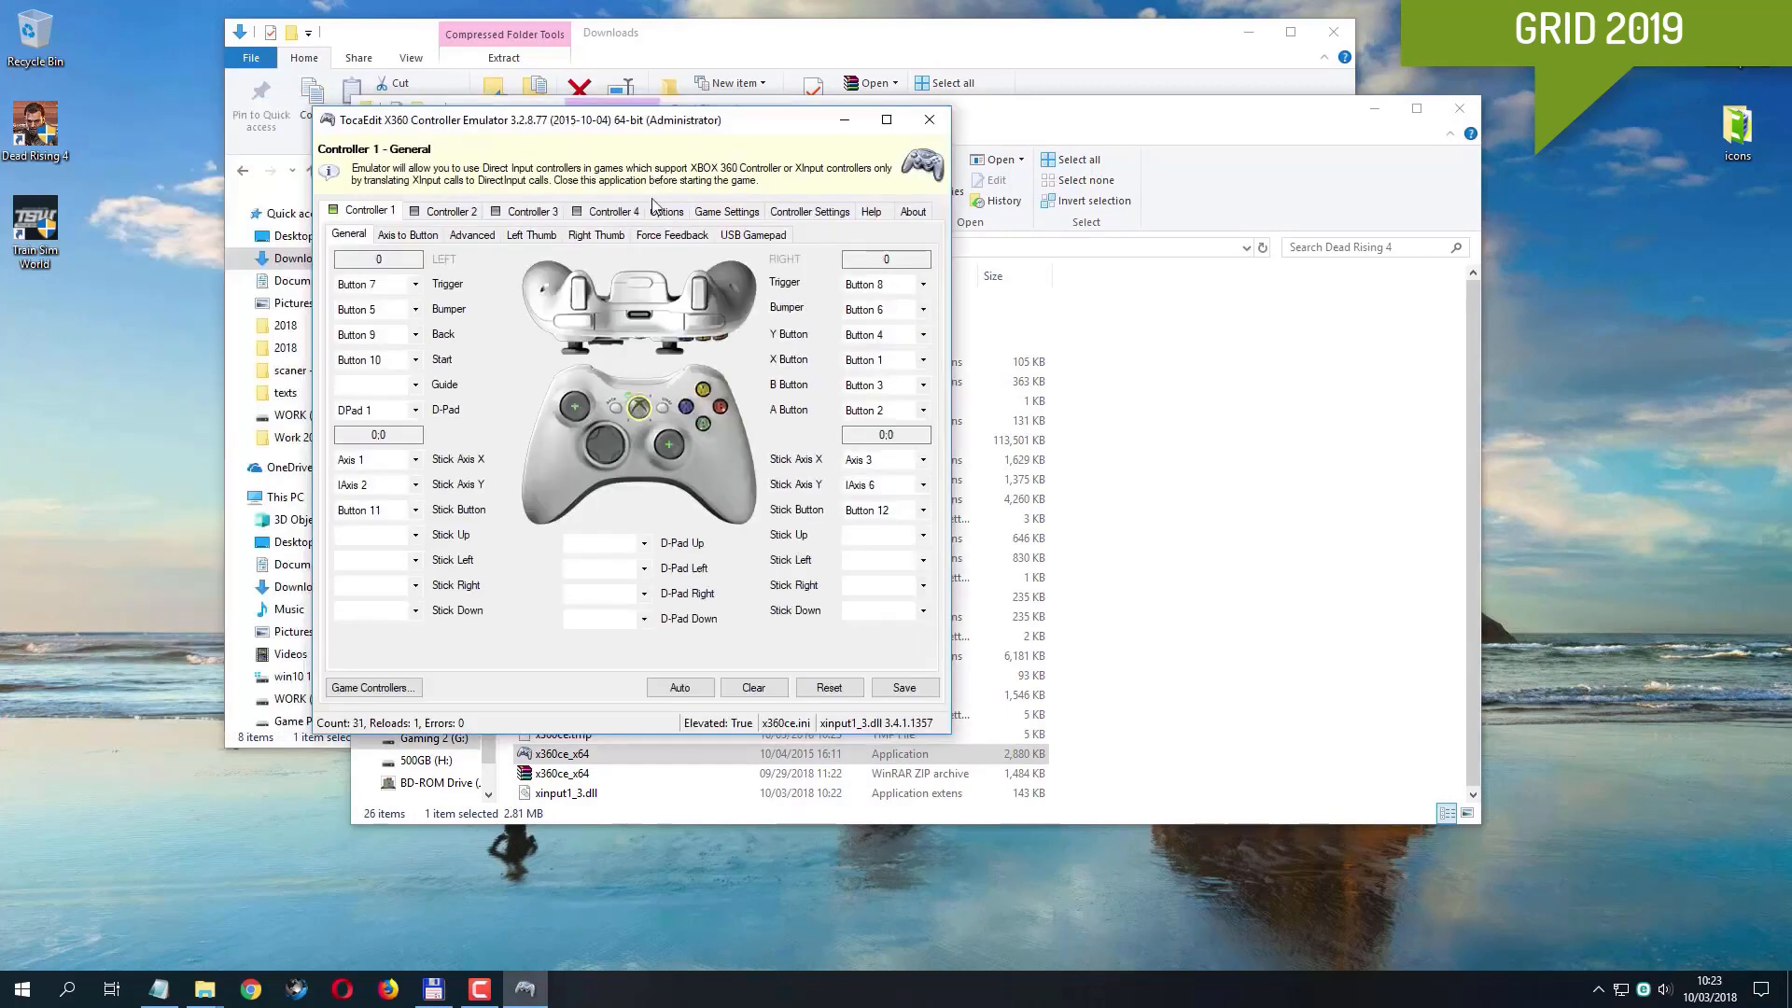
left_click(741, 215)
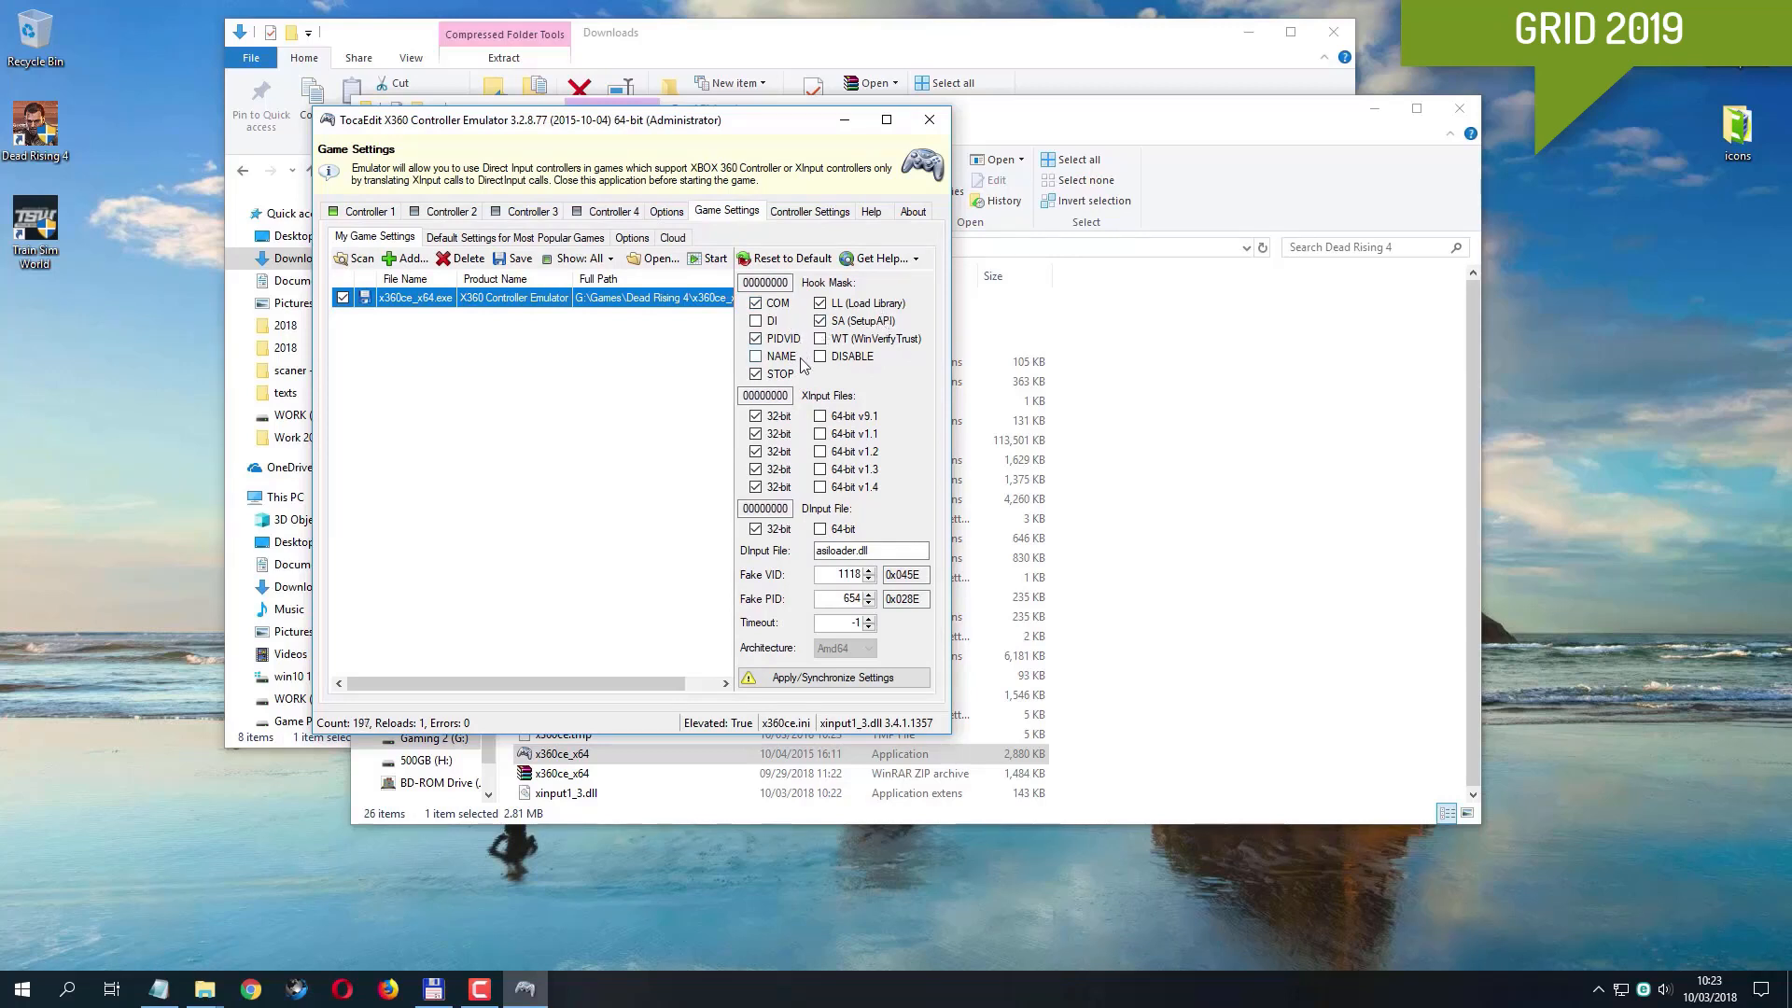
left_click(770, 322)
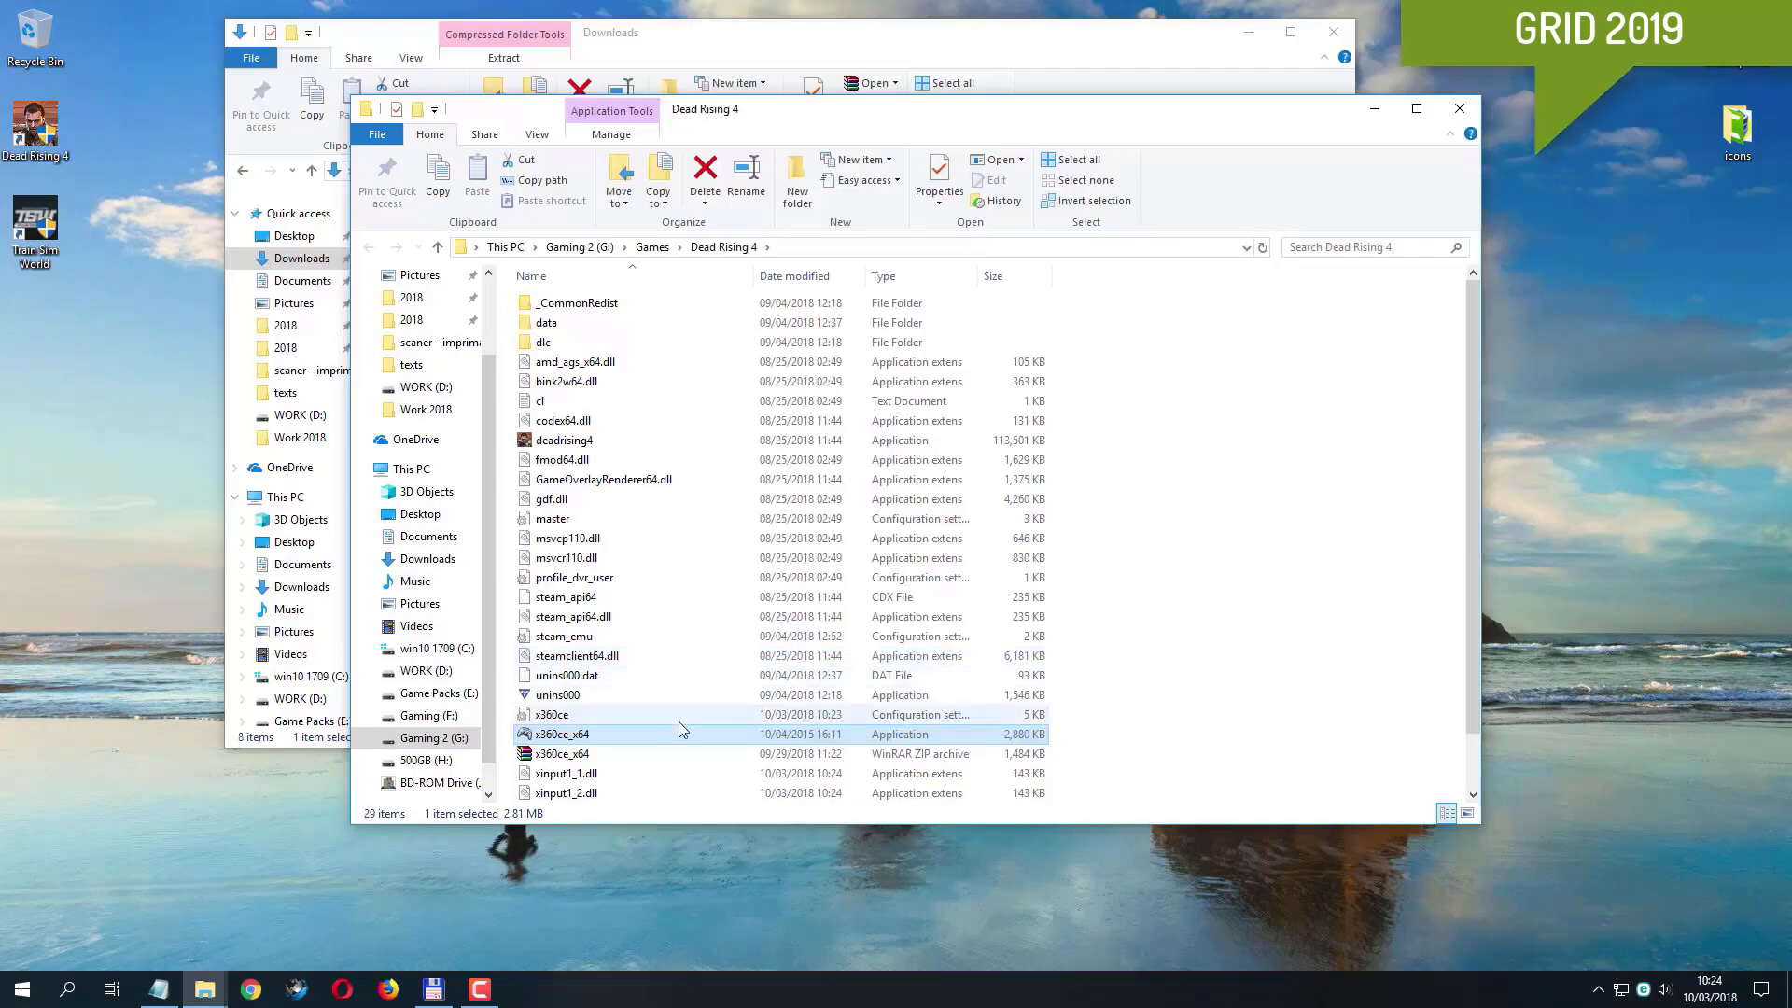
Step: Restart x360ce_x64 as administrator and open its game settings
right_click(666, 740)
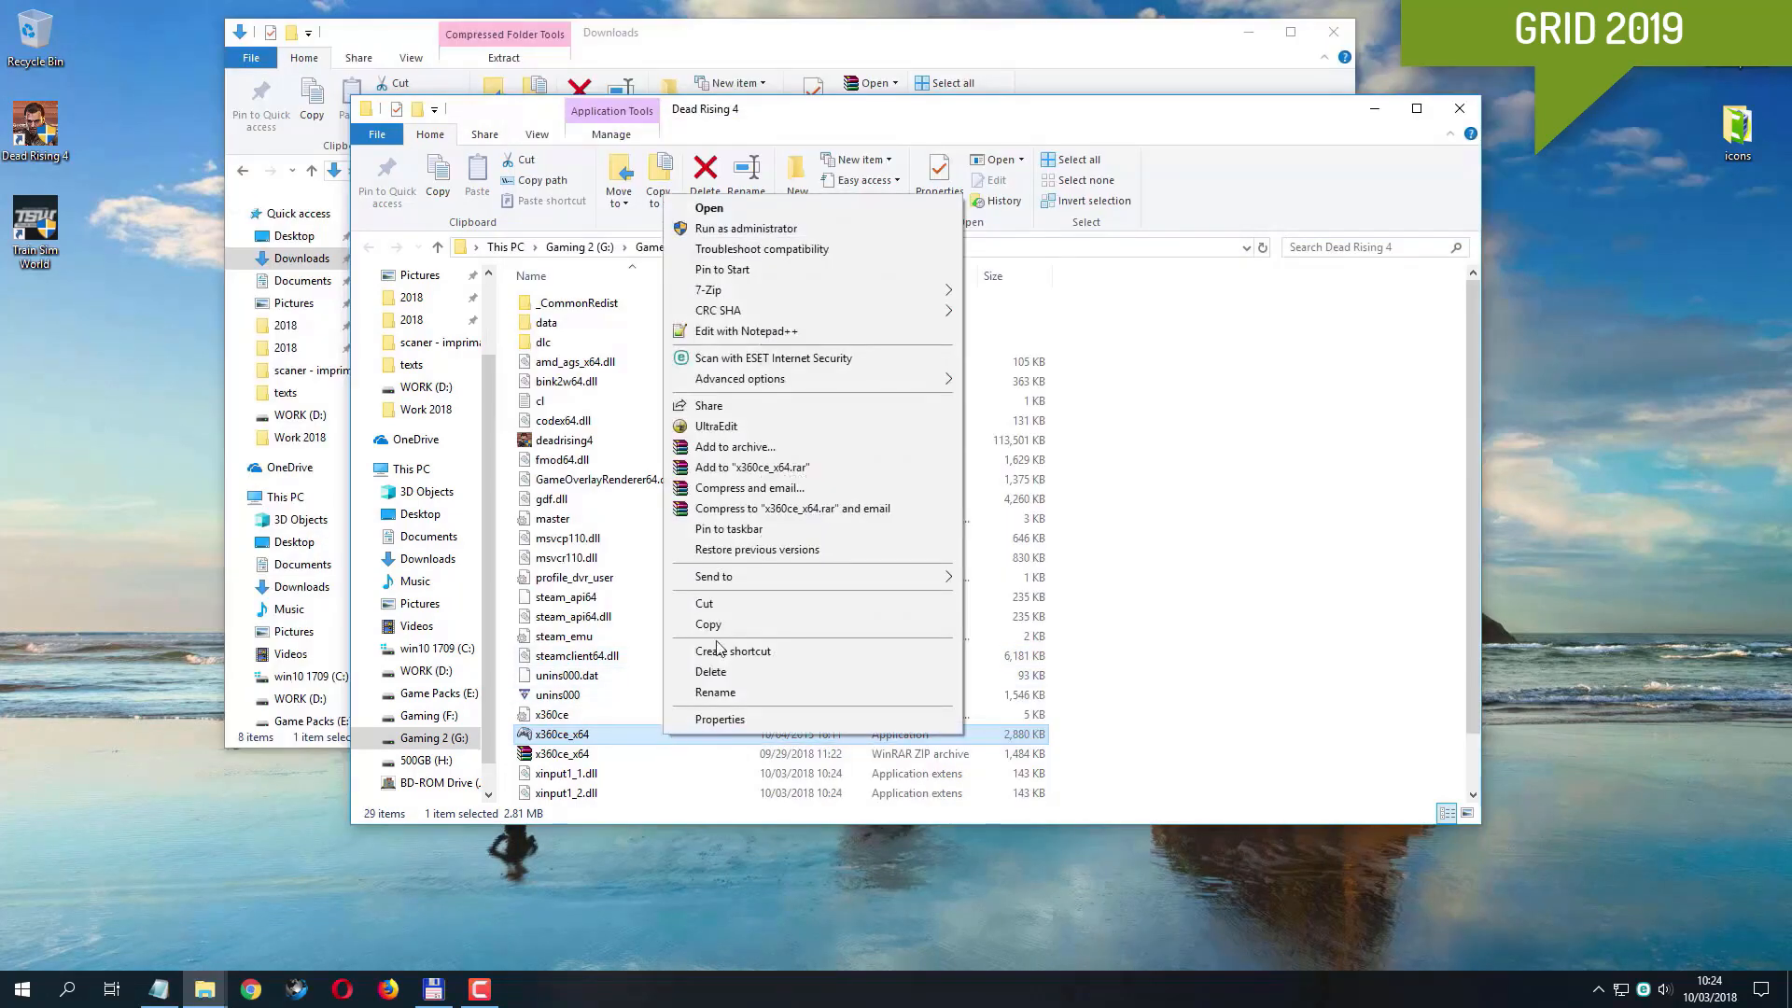
left_click(788, 234)
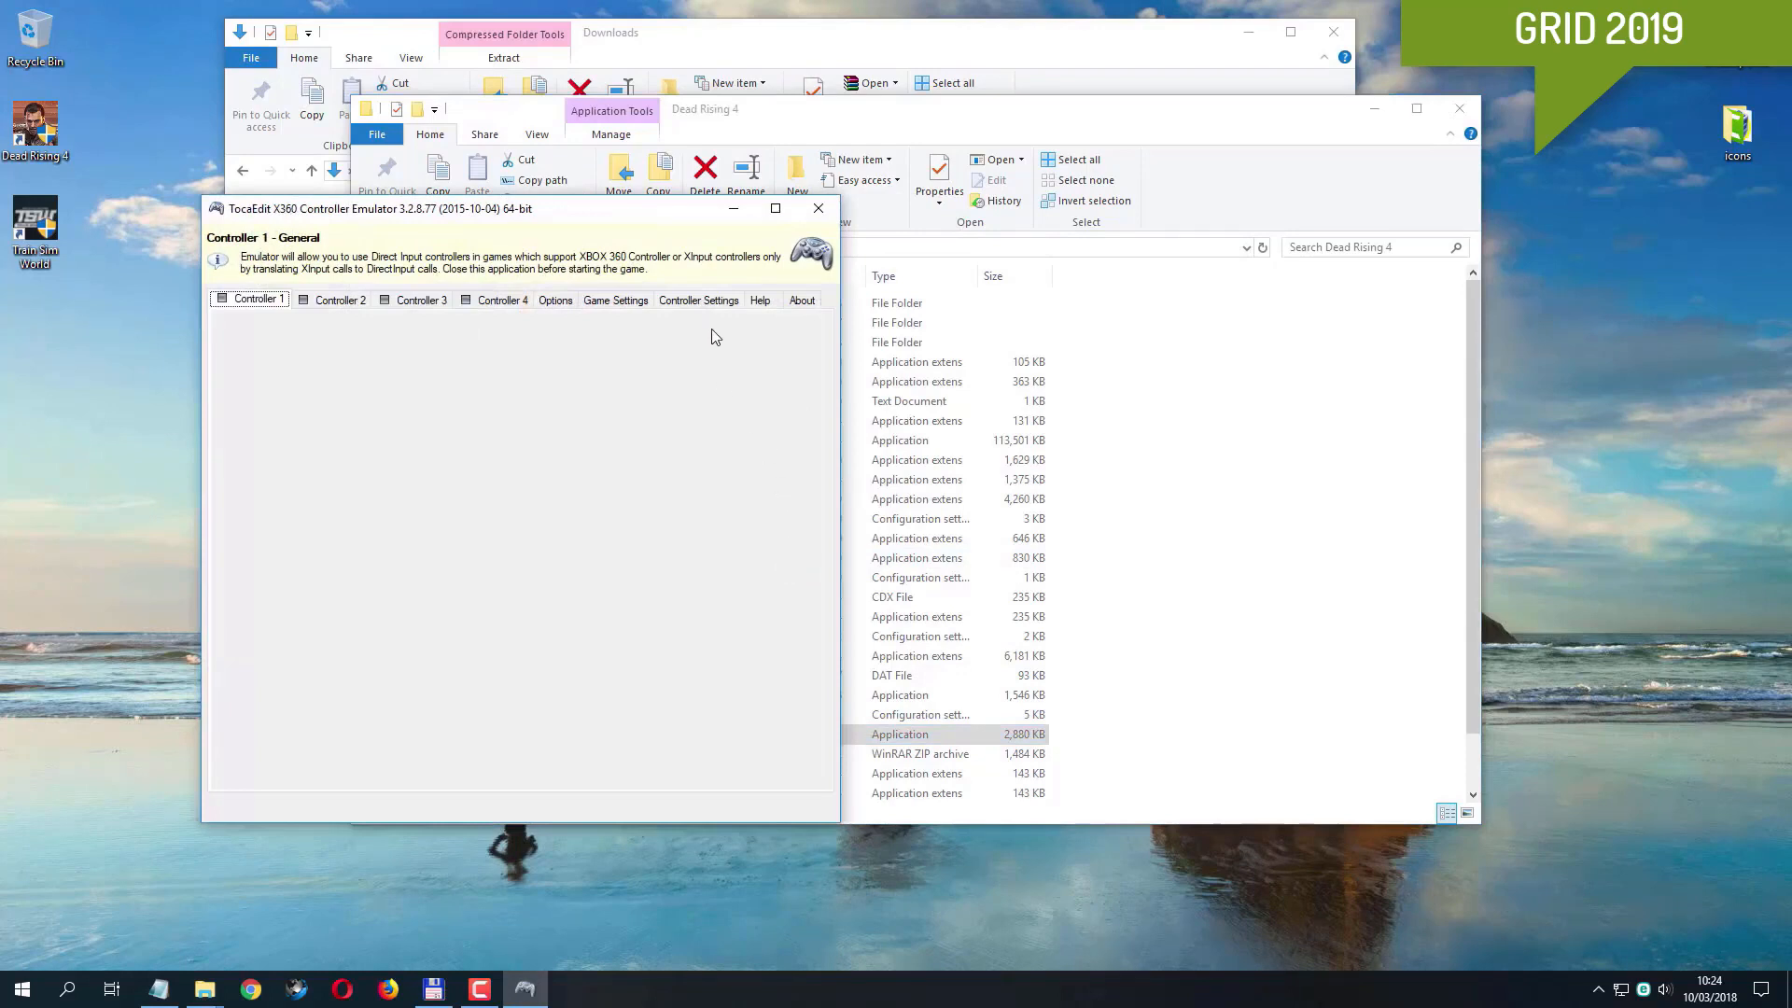
left_click(642, 302)
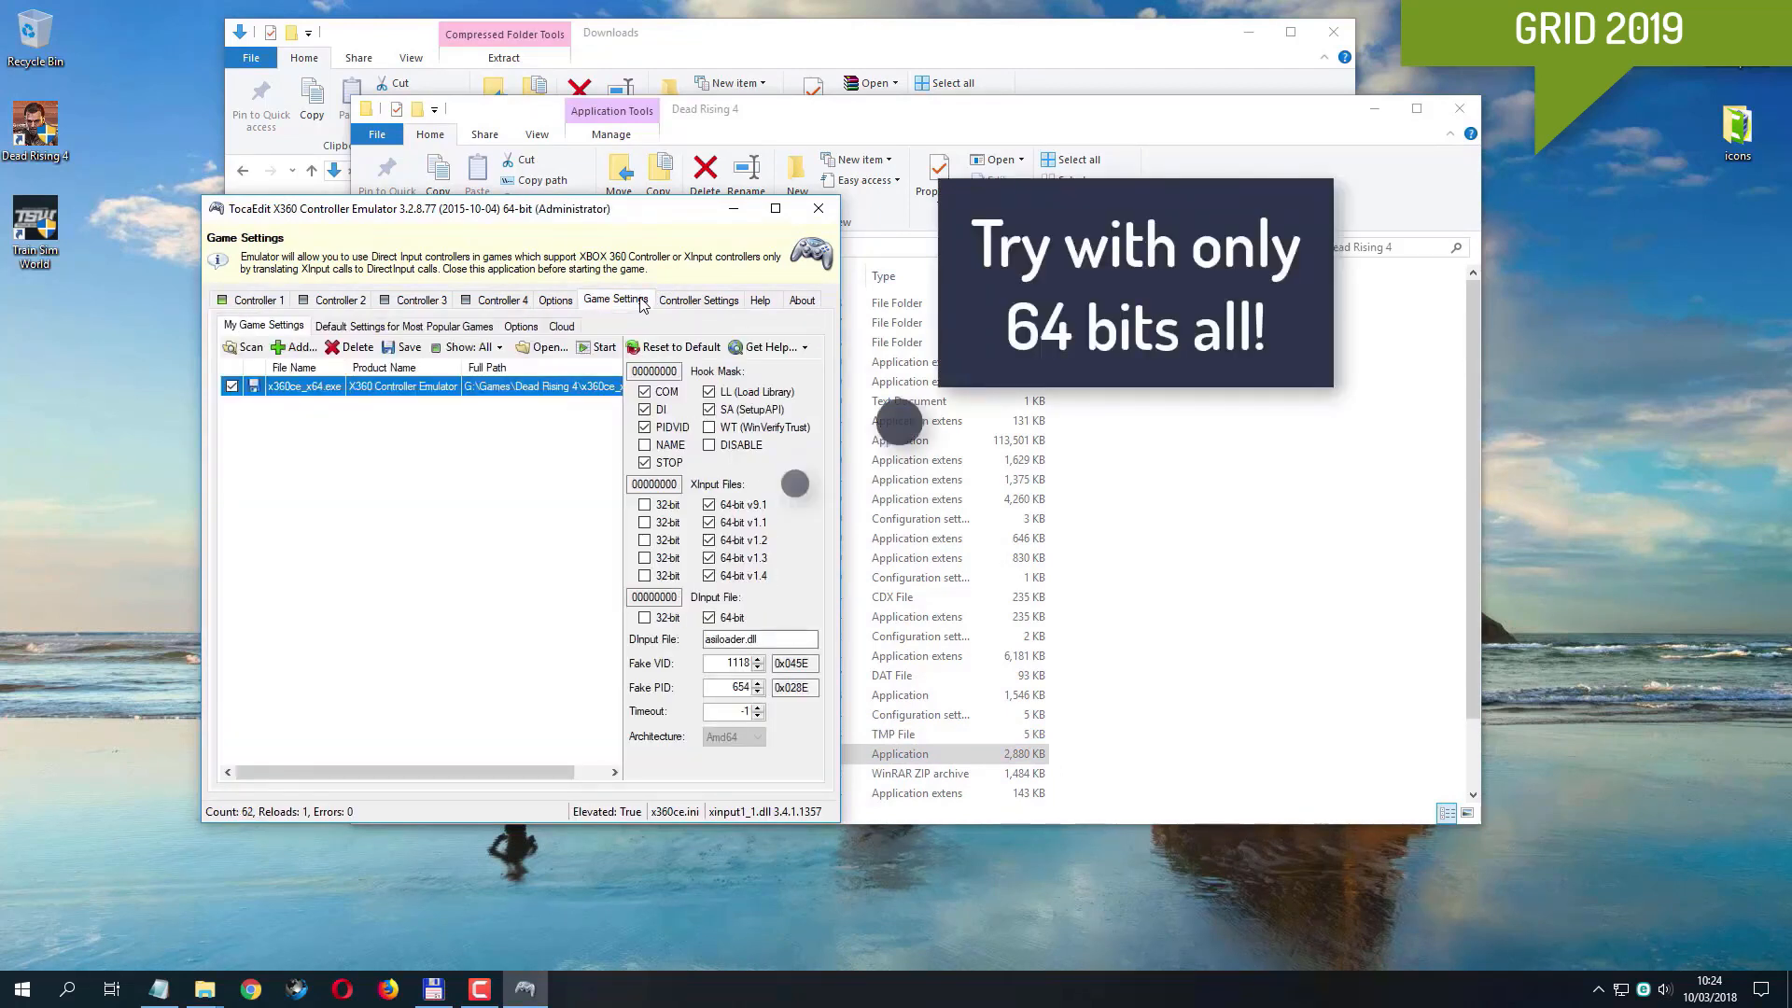
Step: Clear the COM, DI, PIDVID, STOP, LL and SA hook masks for x360ce_x64.exe and close the emulator
left_click(664, 462)
left_click(664, 427)
left_click(662, 409)
left_click(664, 392)
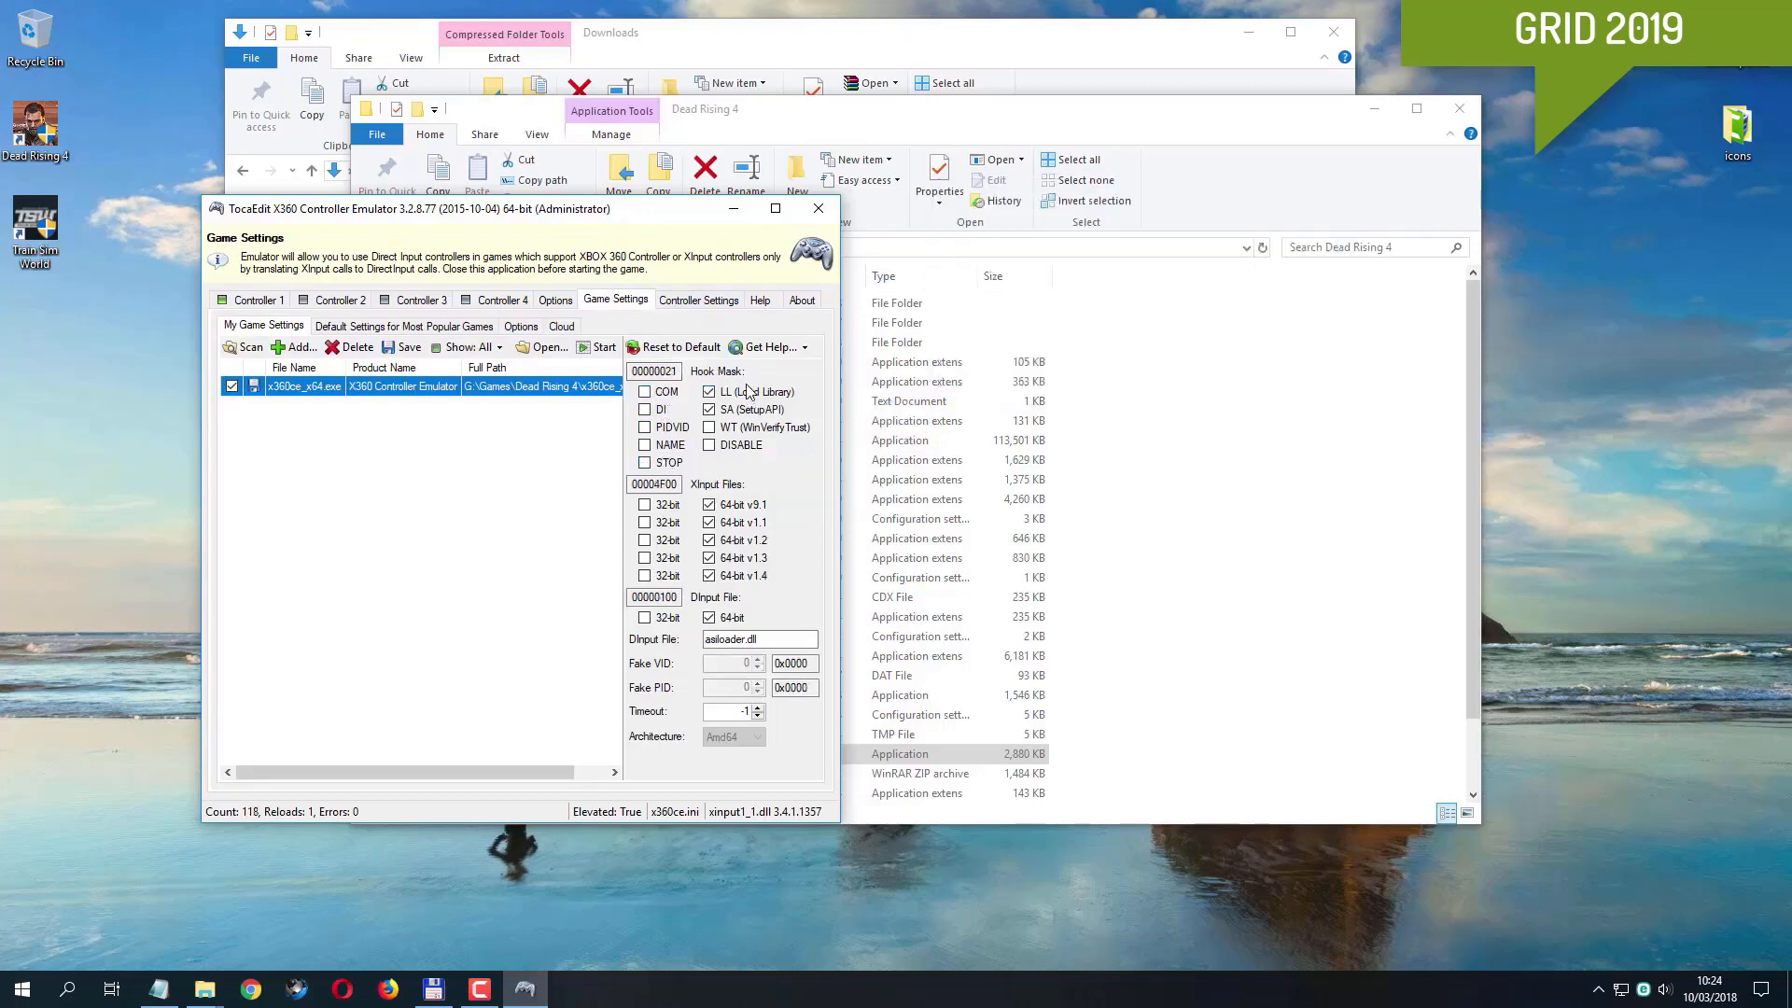
left_click(744, 411)
left_click(744, 394)
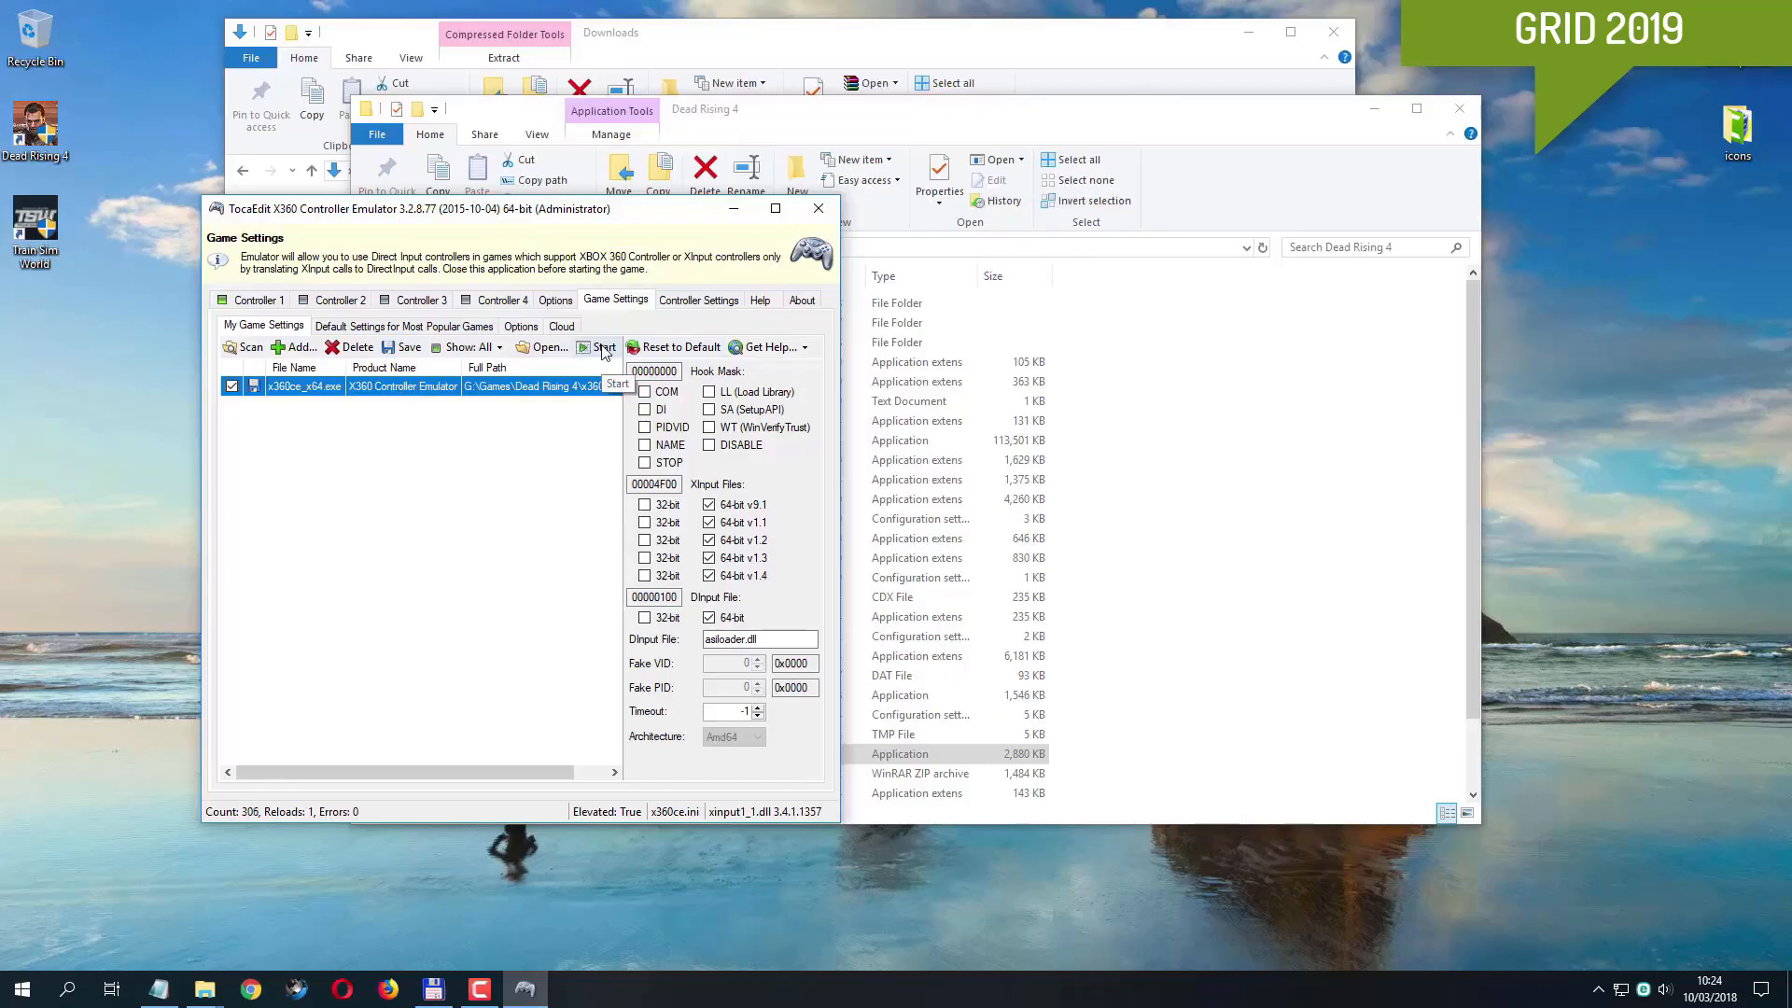
left_click_drag(621, 209, 884, 186)
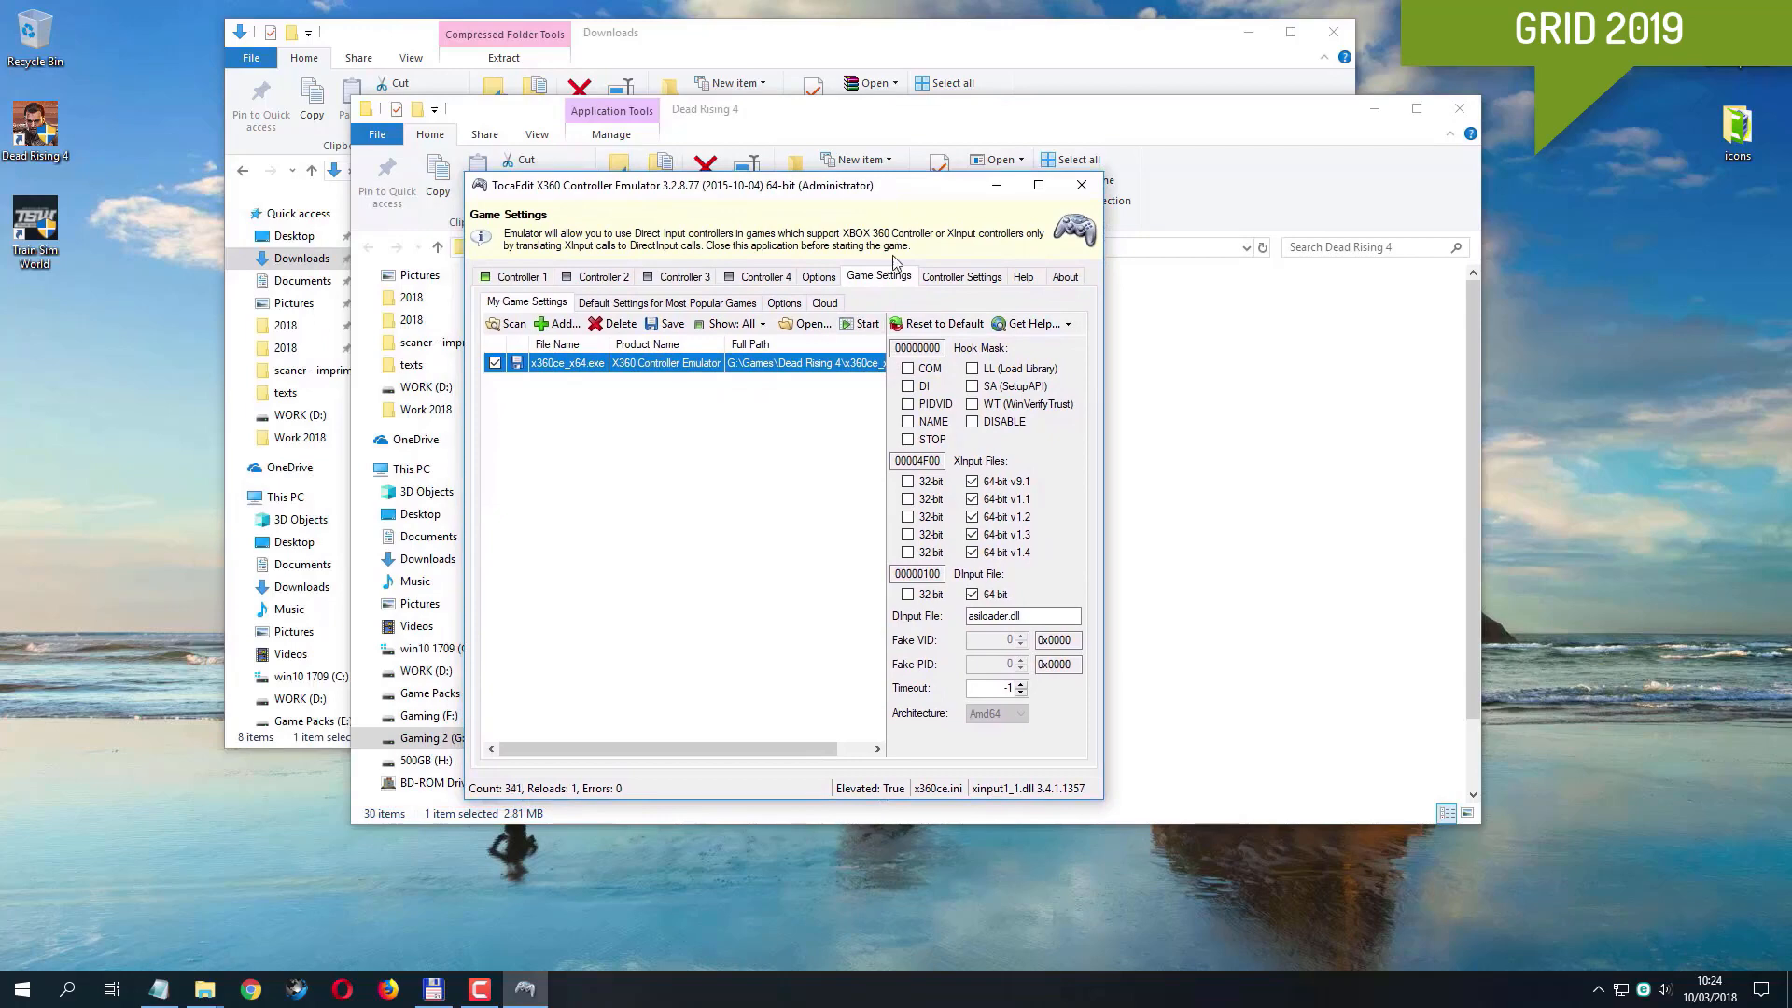
left_click(1082, 184)
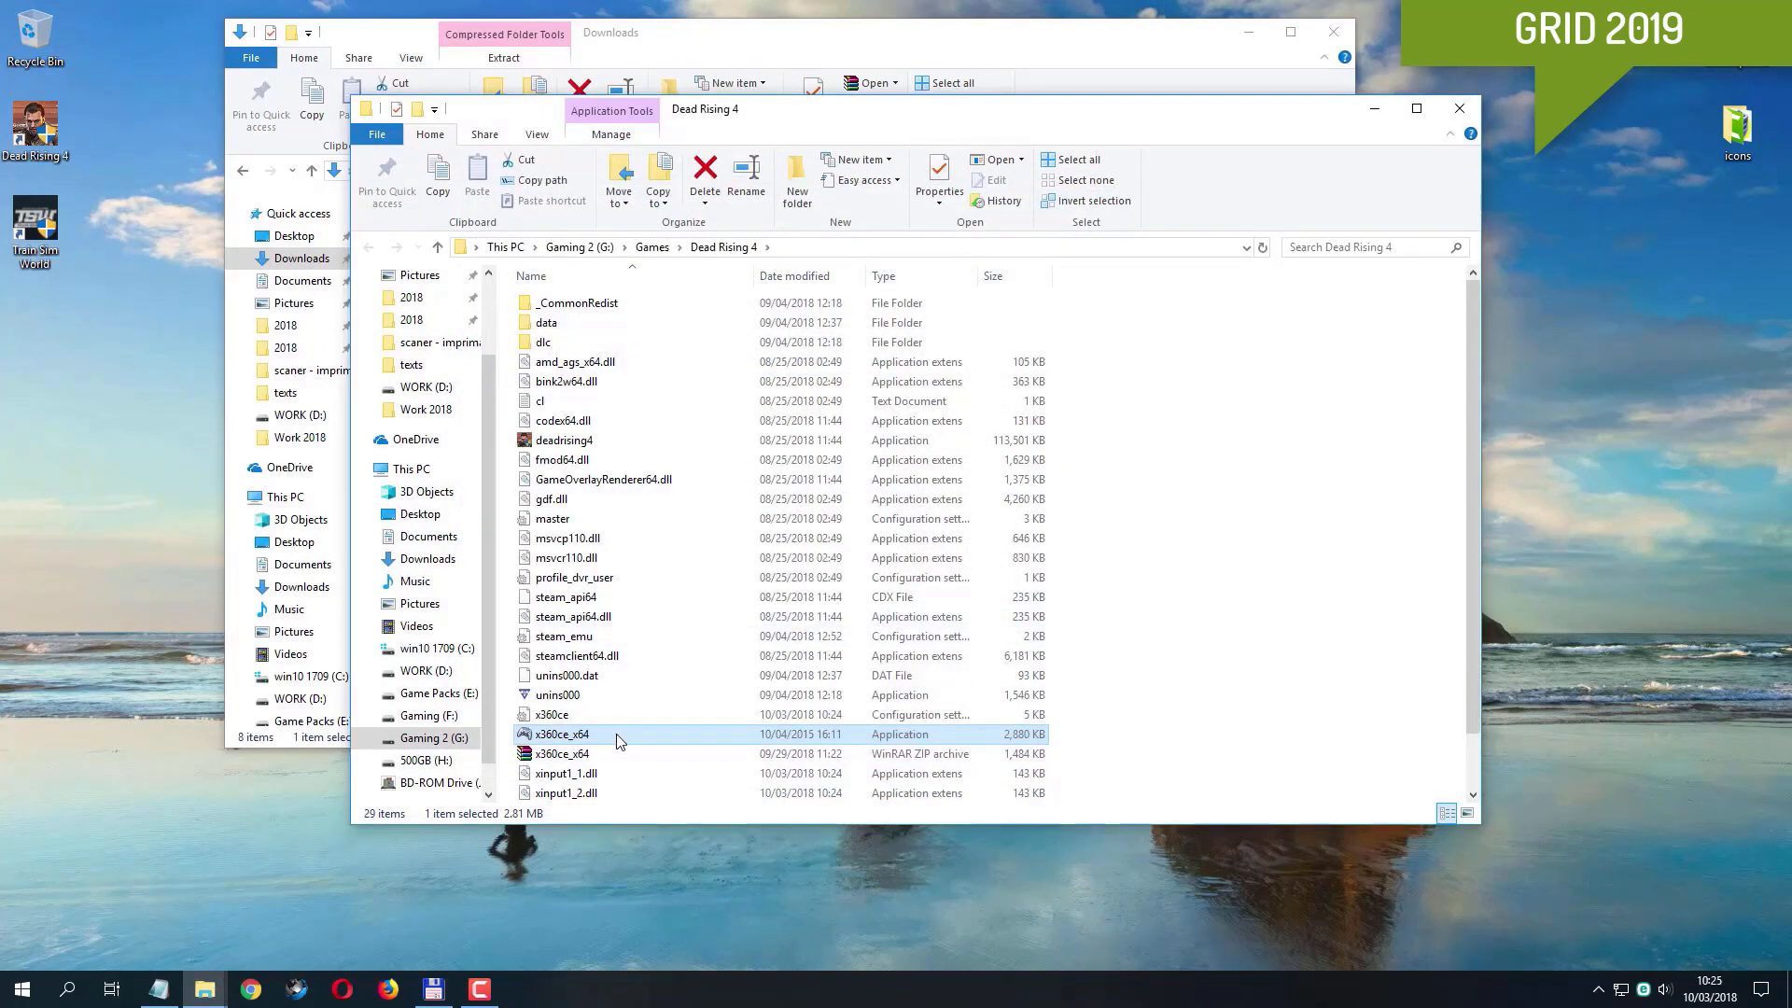
Step: Relaunch x360ce_x64 as administrator from the Dead Rising 4 folder
right_click(616, 736)
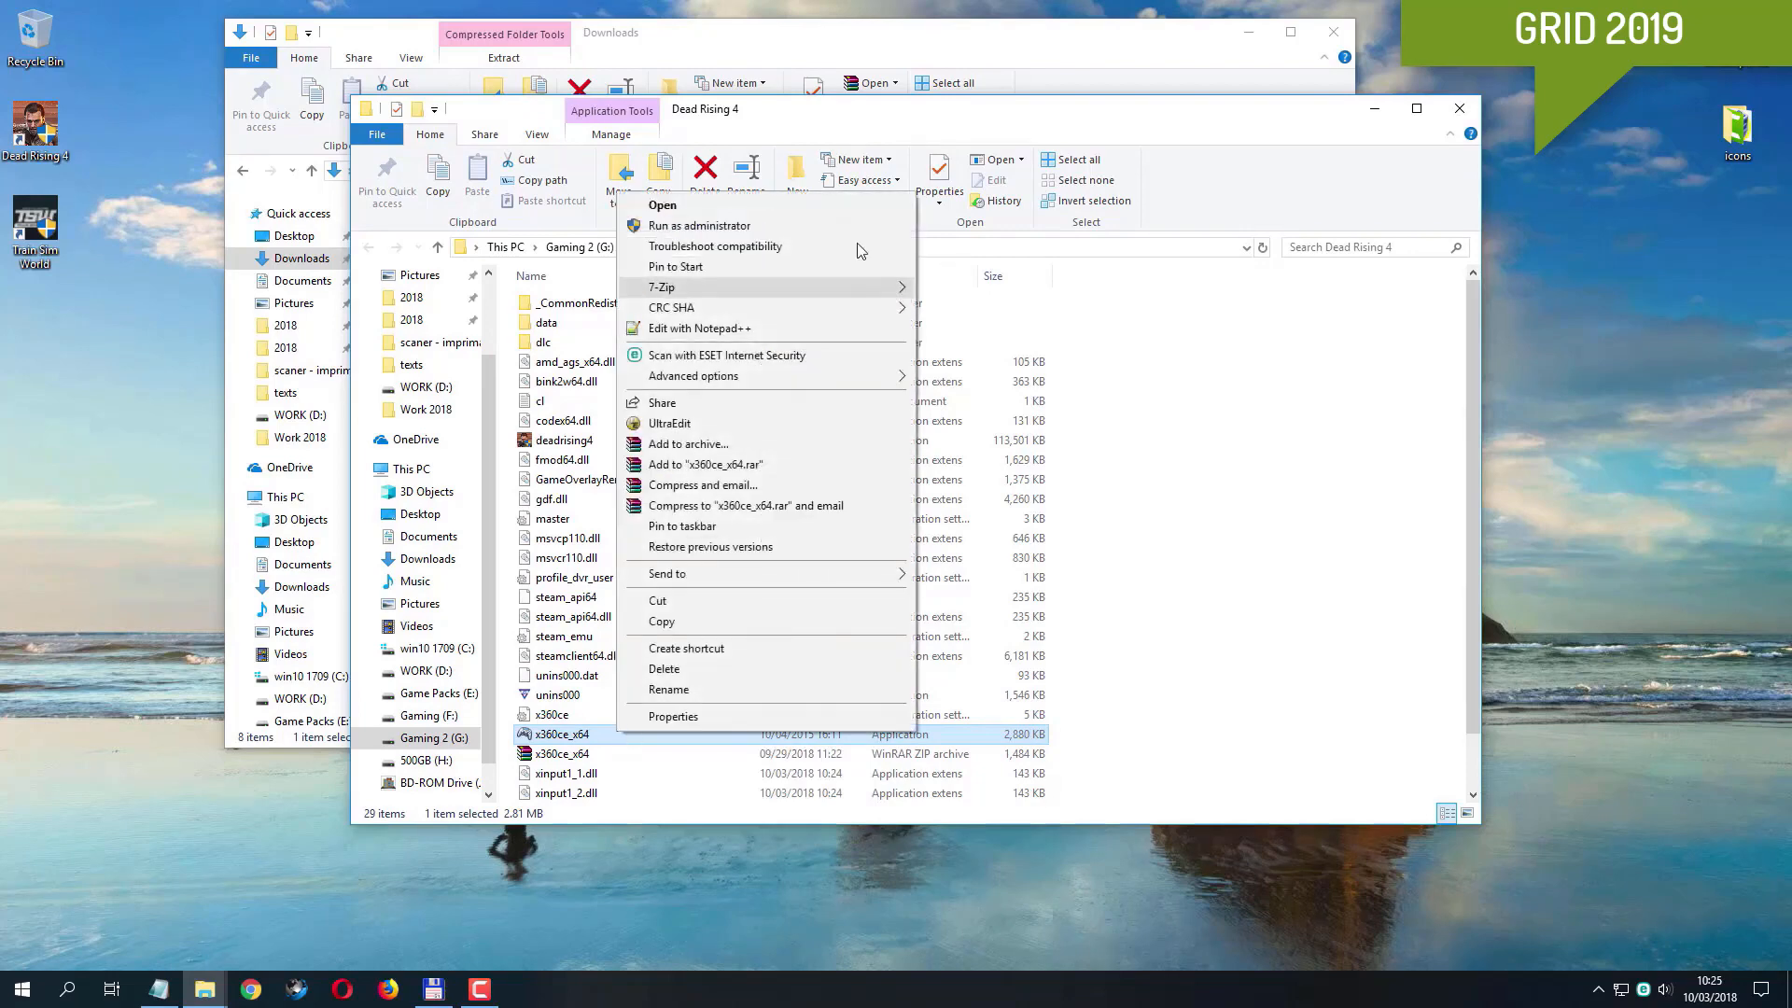
left_click(832, 226)
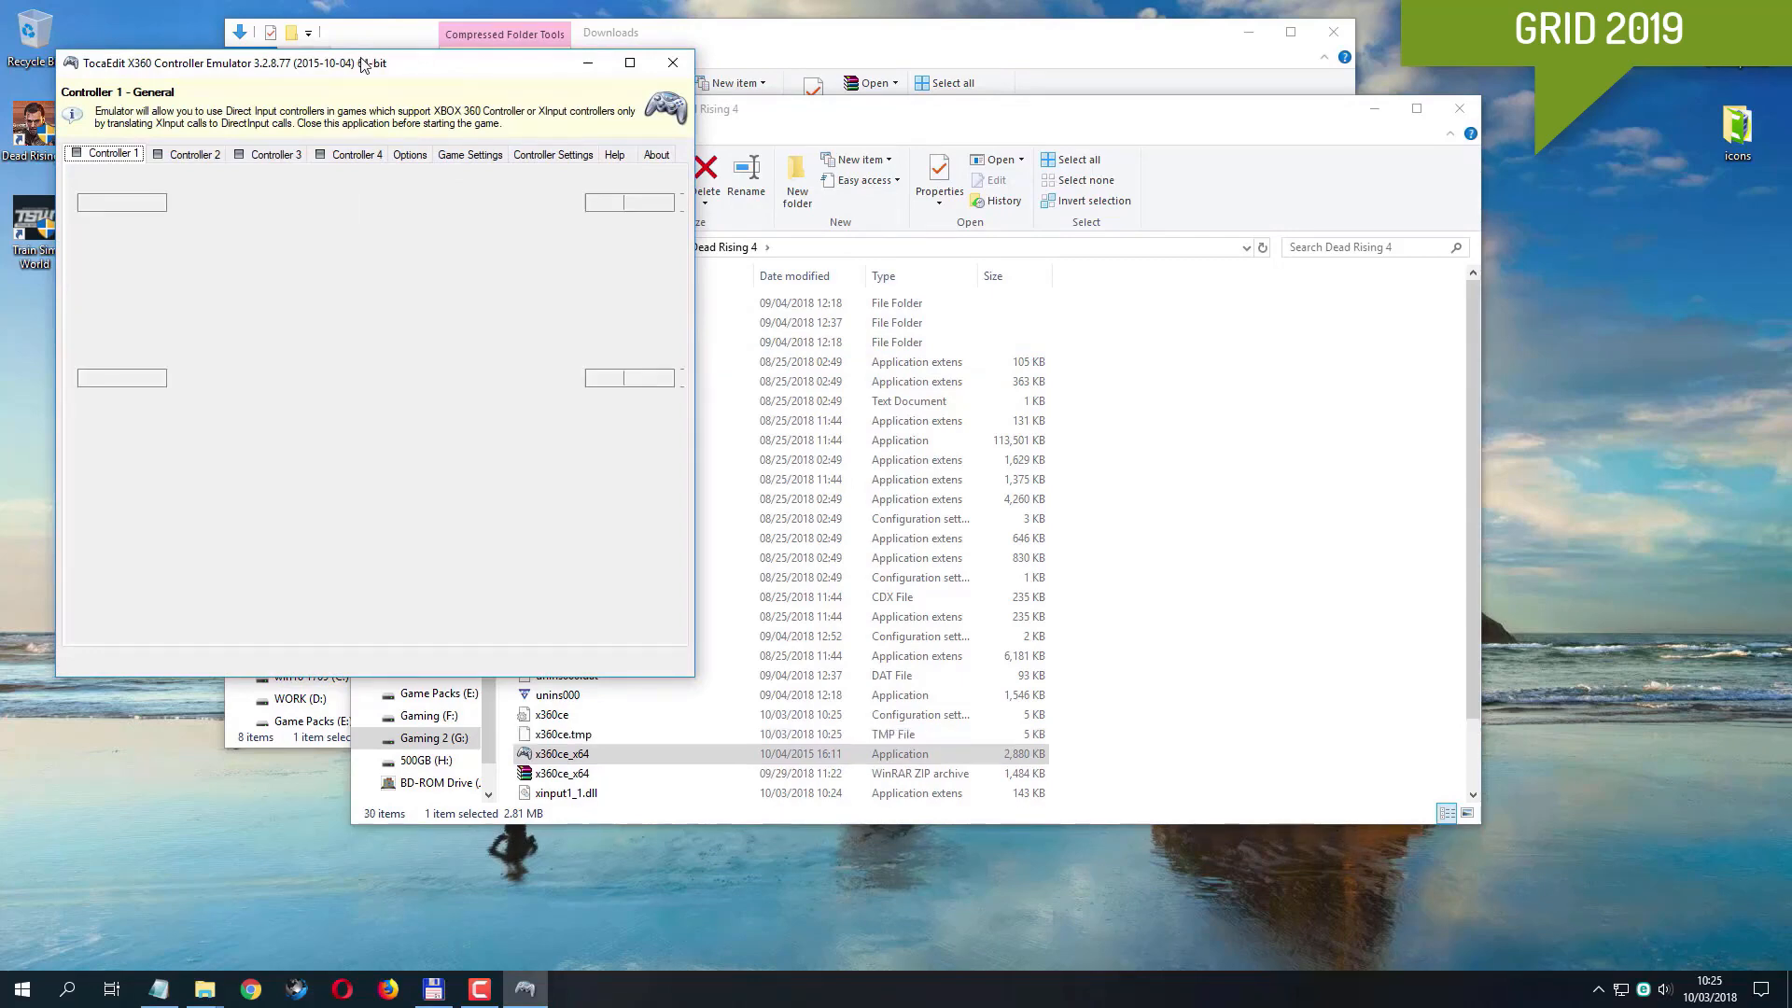
left_click_drag(364, 64, 729, 159)
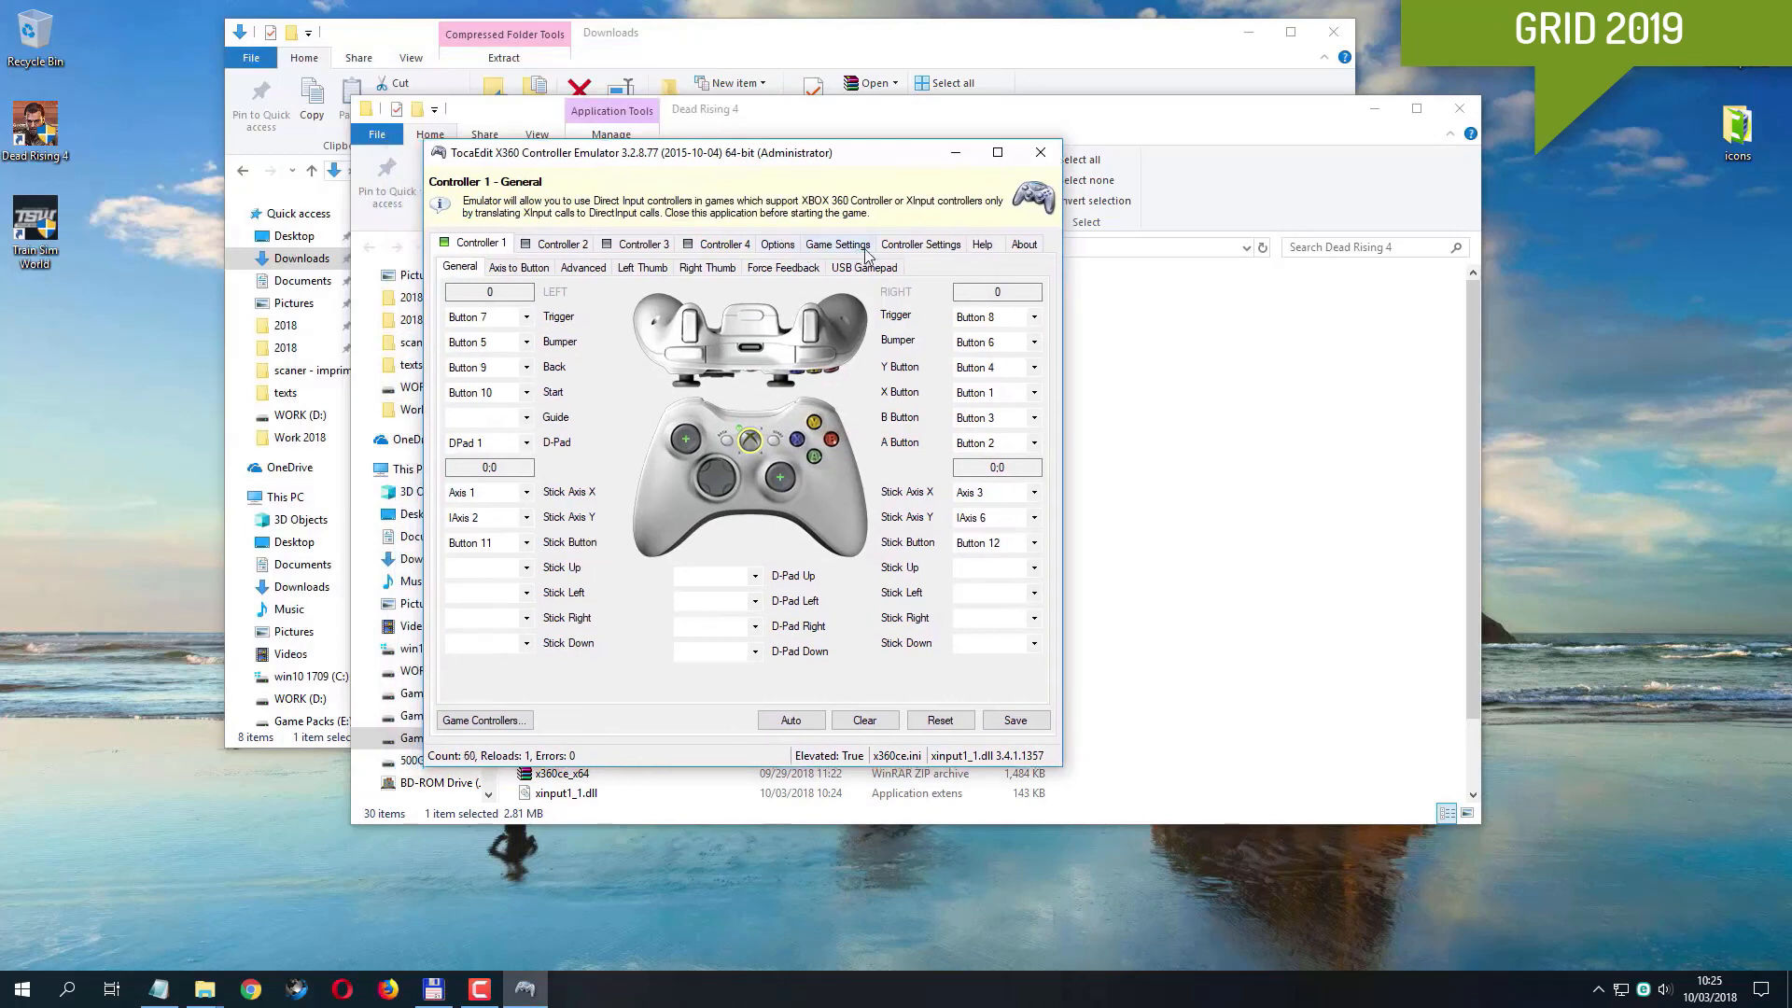
Step: Load the most popular XBOX 360 Controller for Windows preset, A8A93BFD, onto the USB Gamepad and save it for Dead Rising 4
left_click(906, 243)
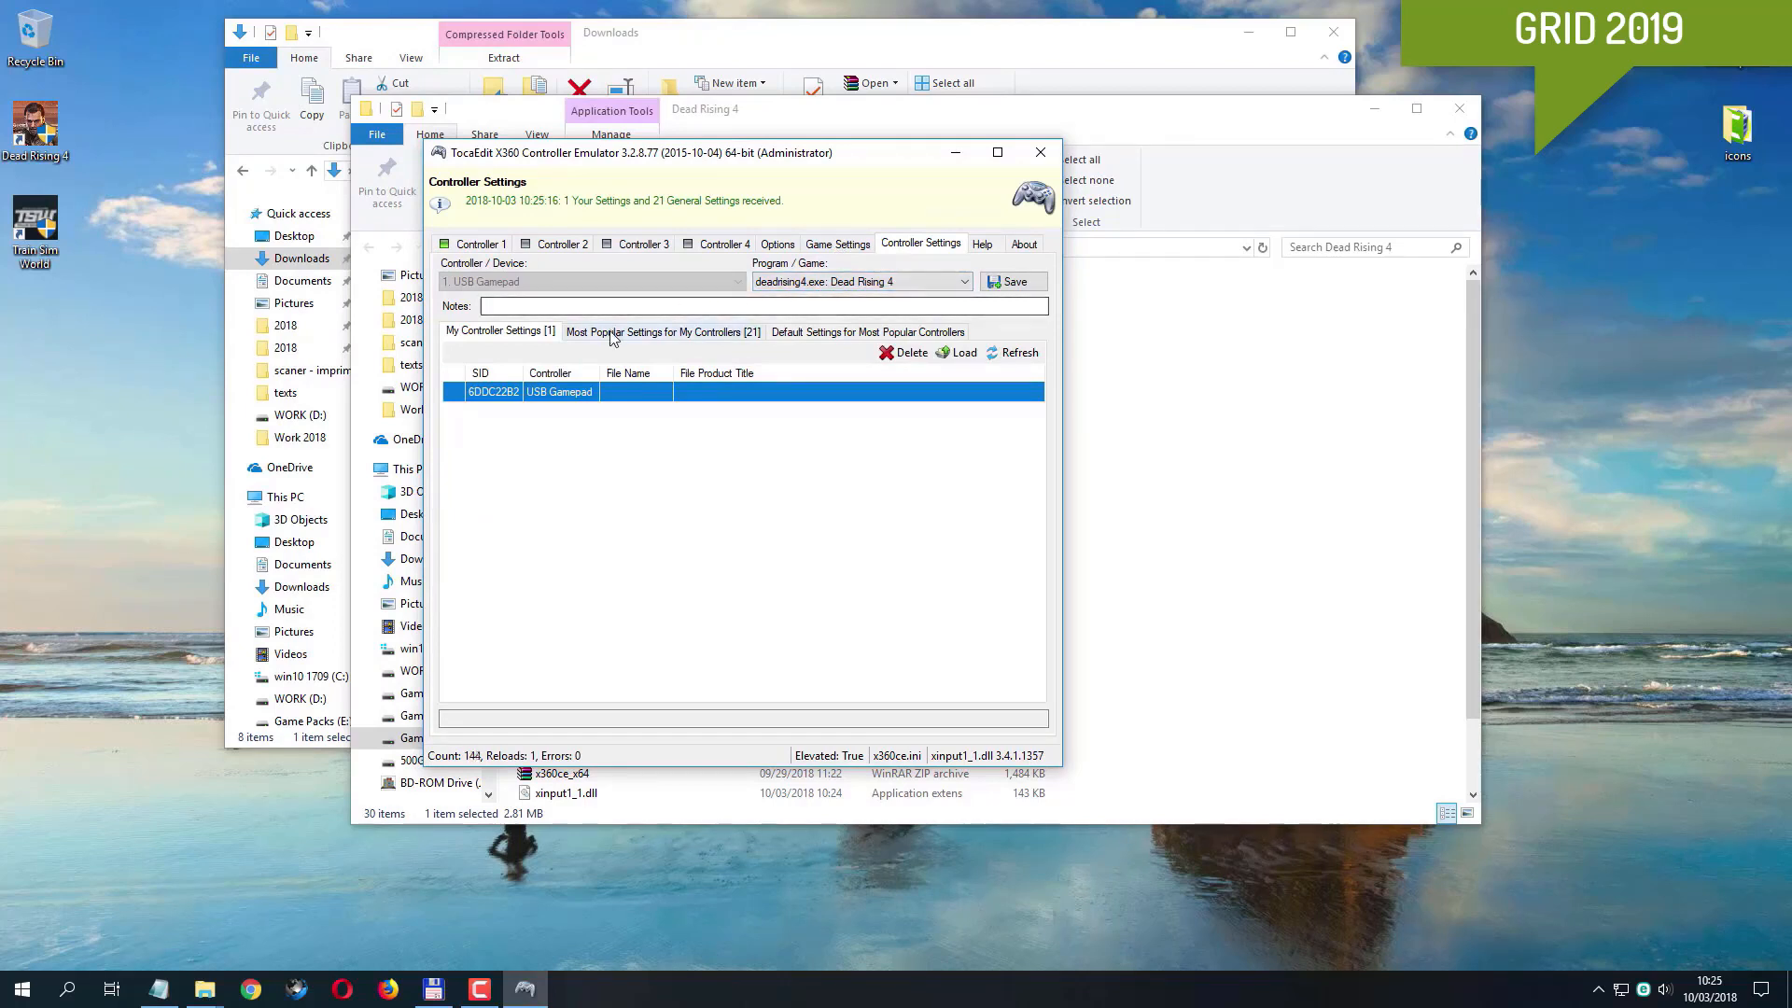
left_click(971, 282)
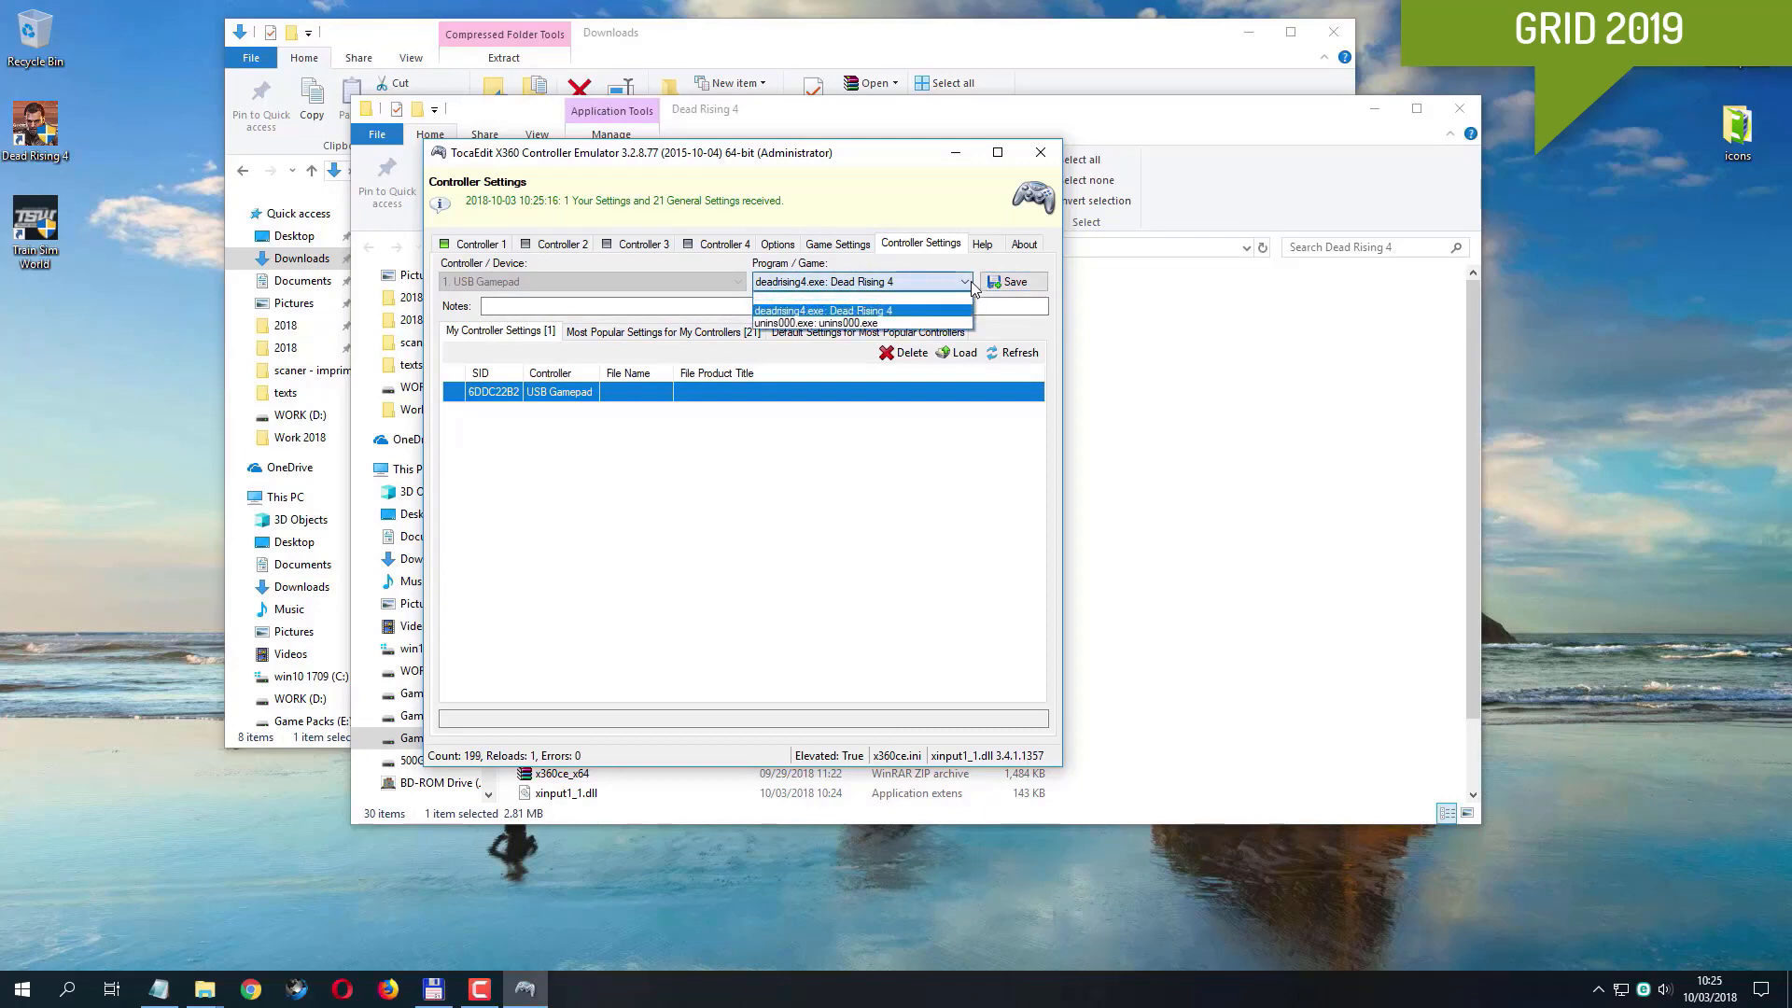
left_click(971, 282)
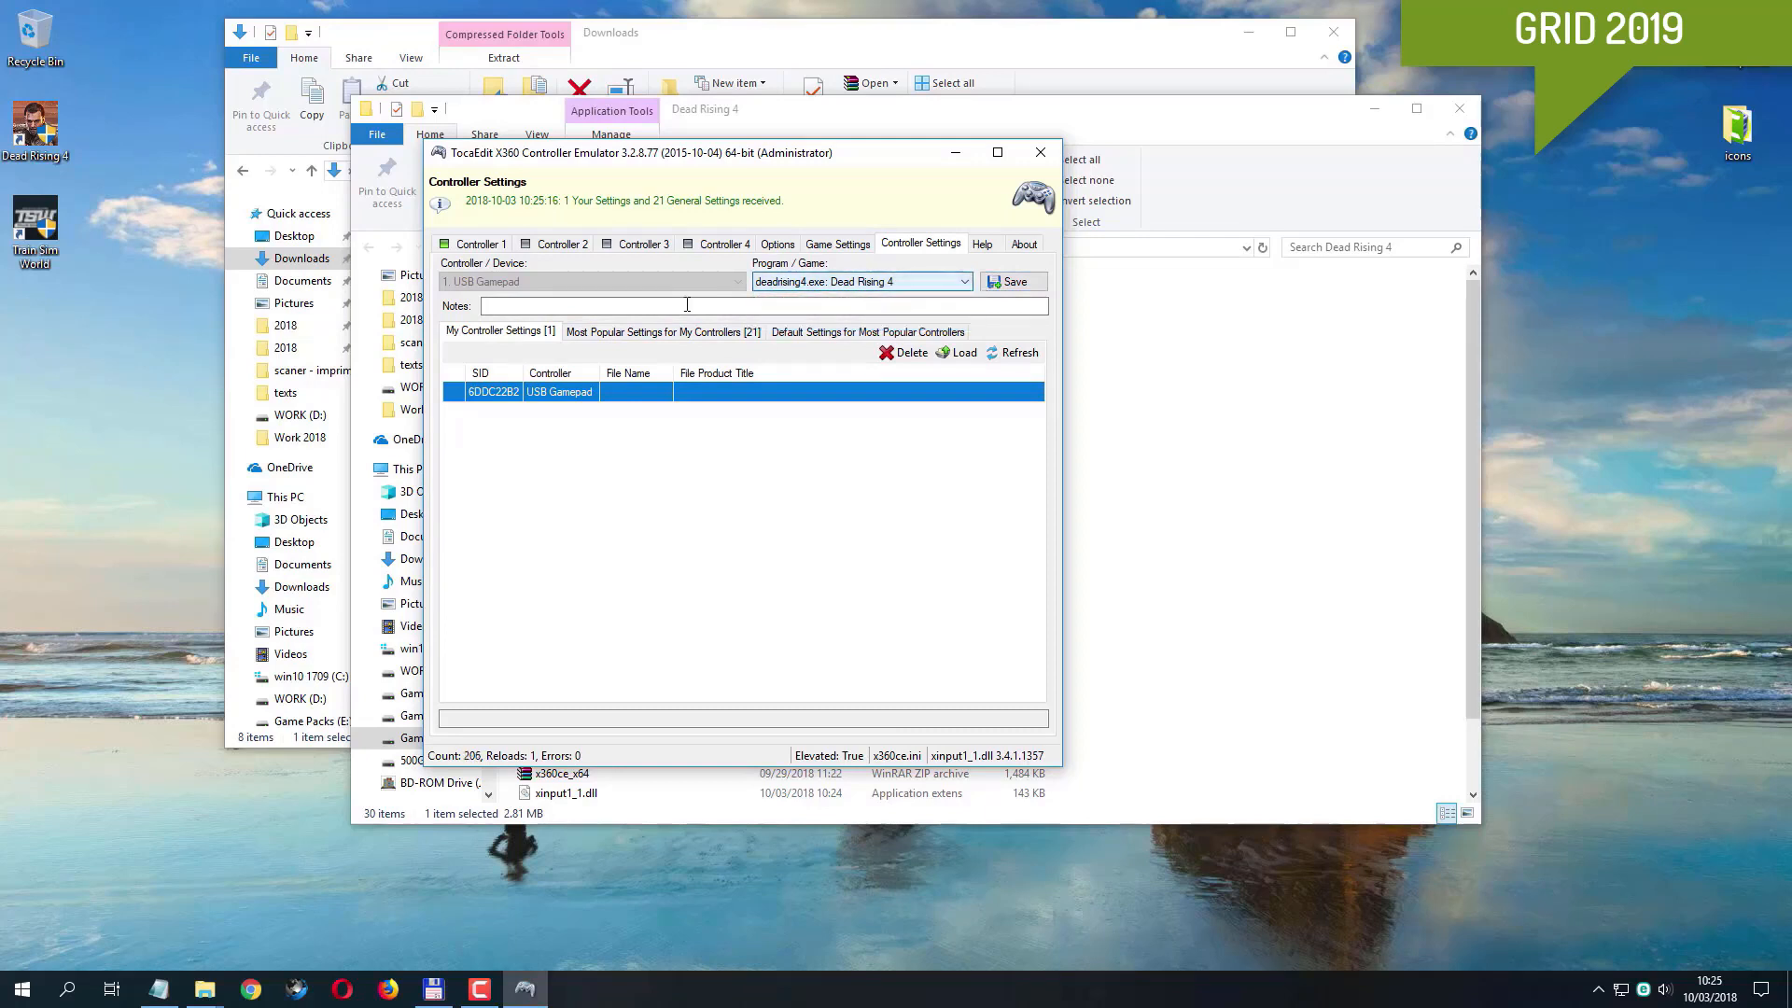
left_click(614, 333)
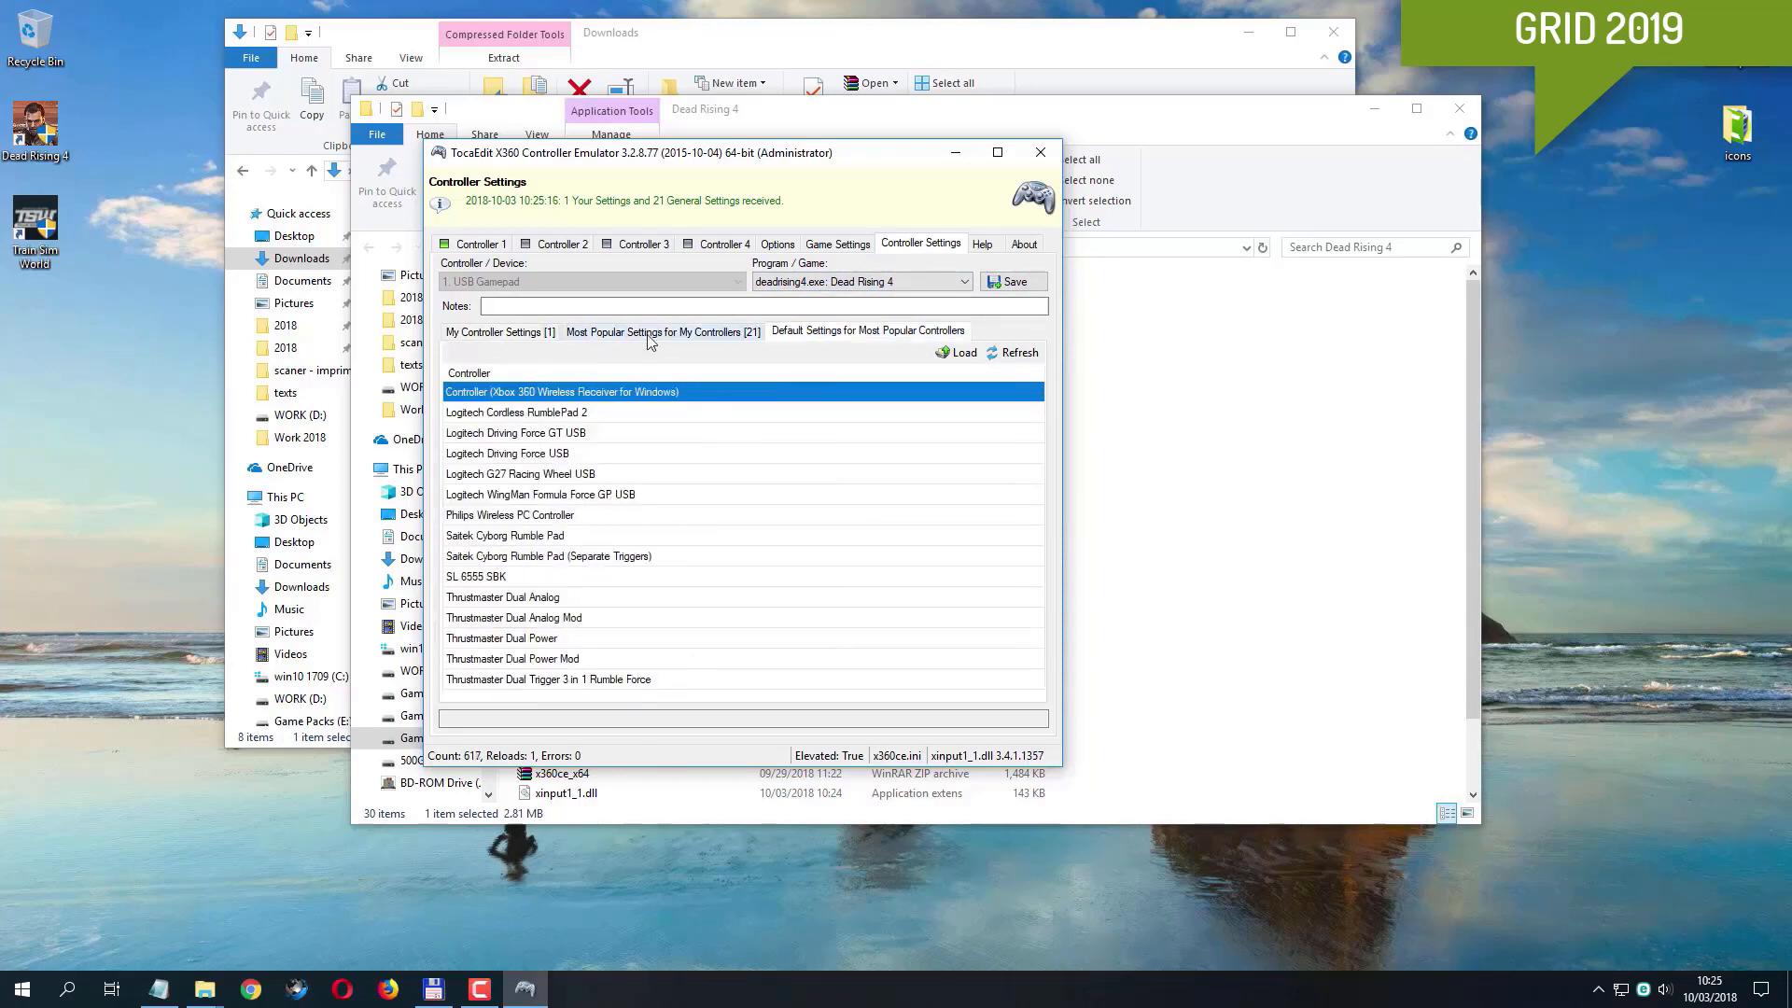
left_click(648, 334)
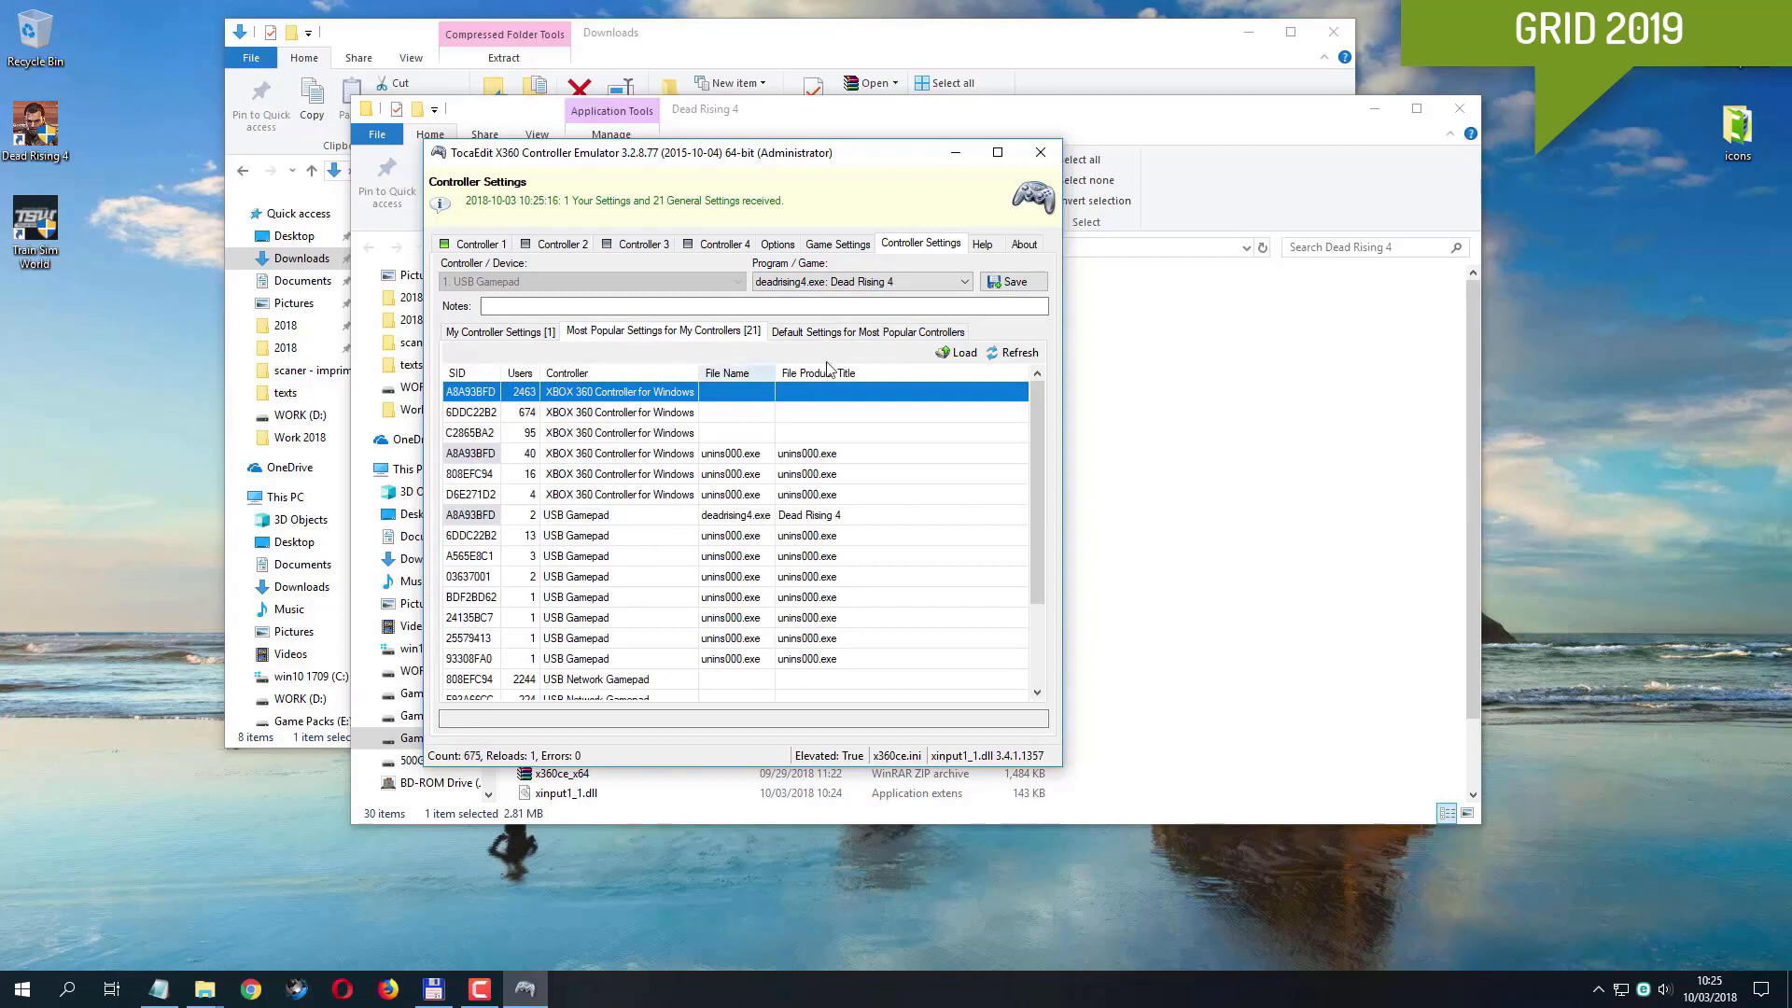
left_click(956, 354)
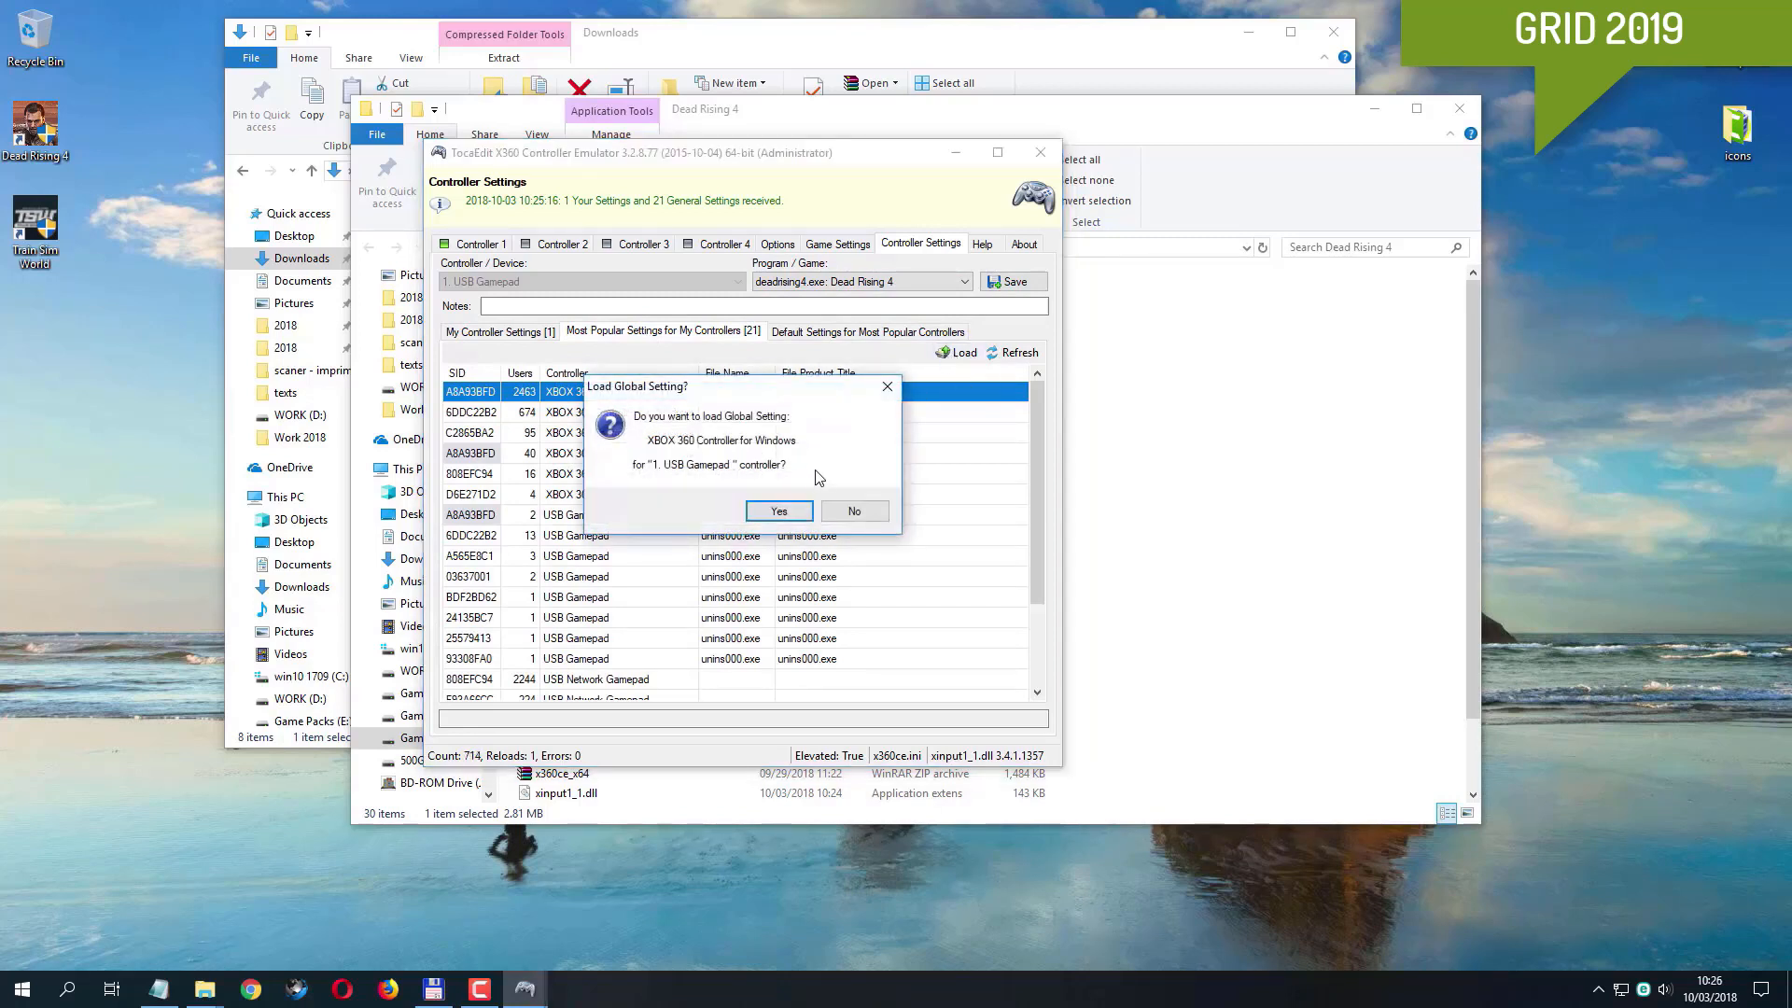
left_click(778, 512)
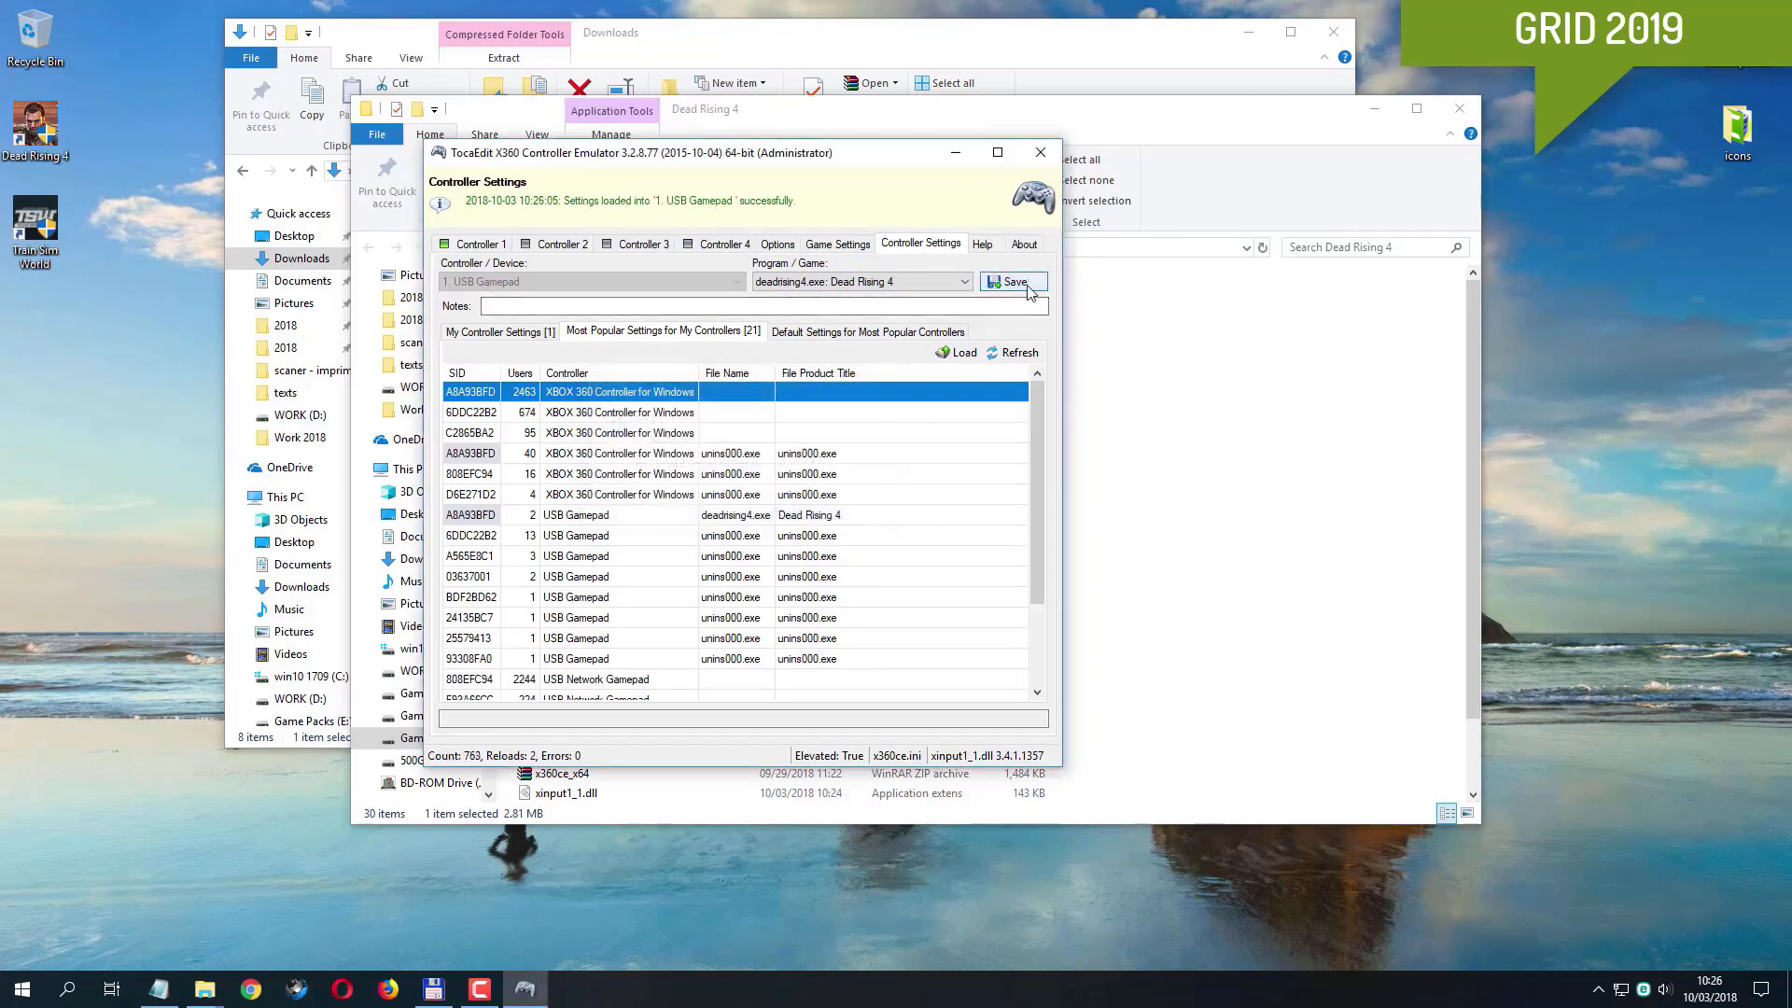
left_click(1028, 285)
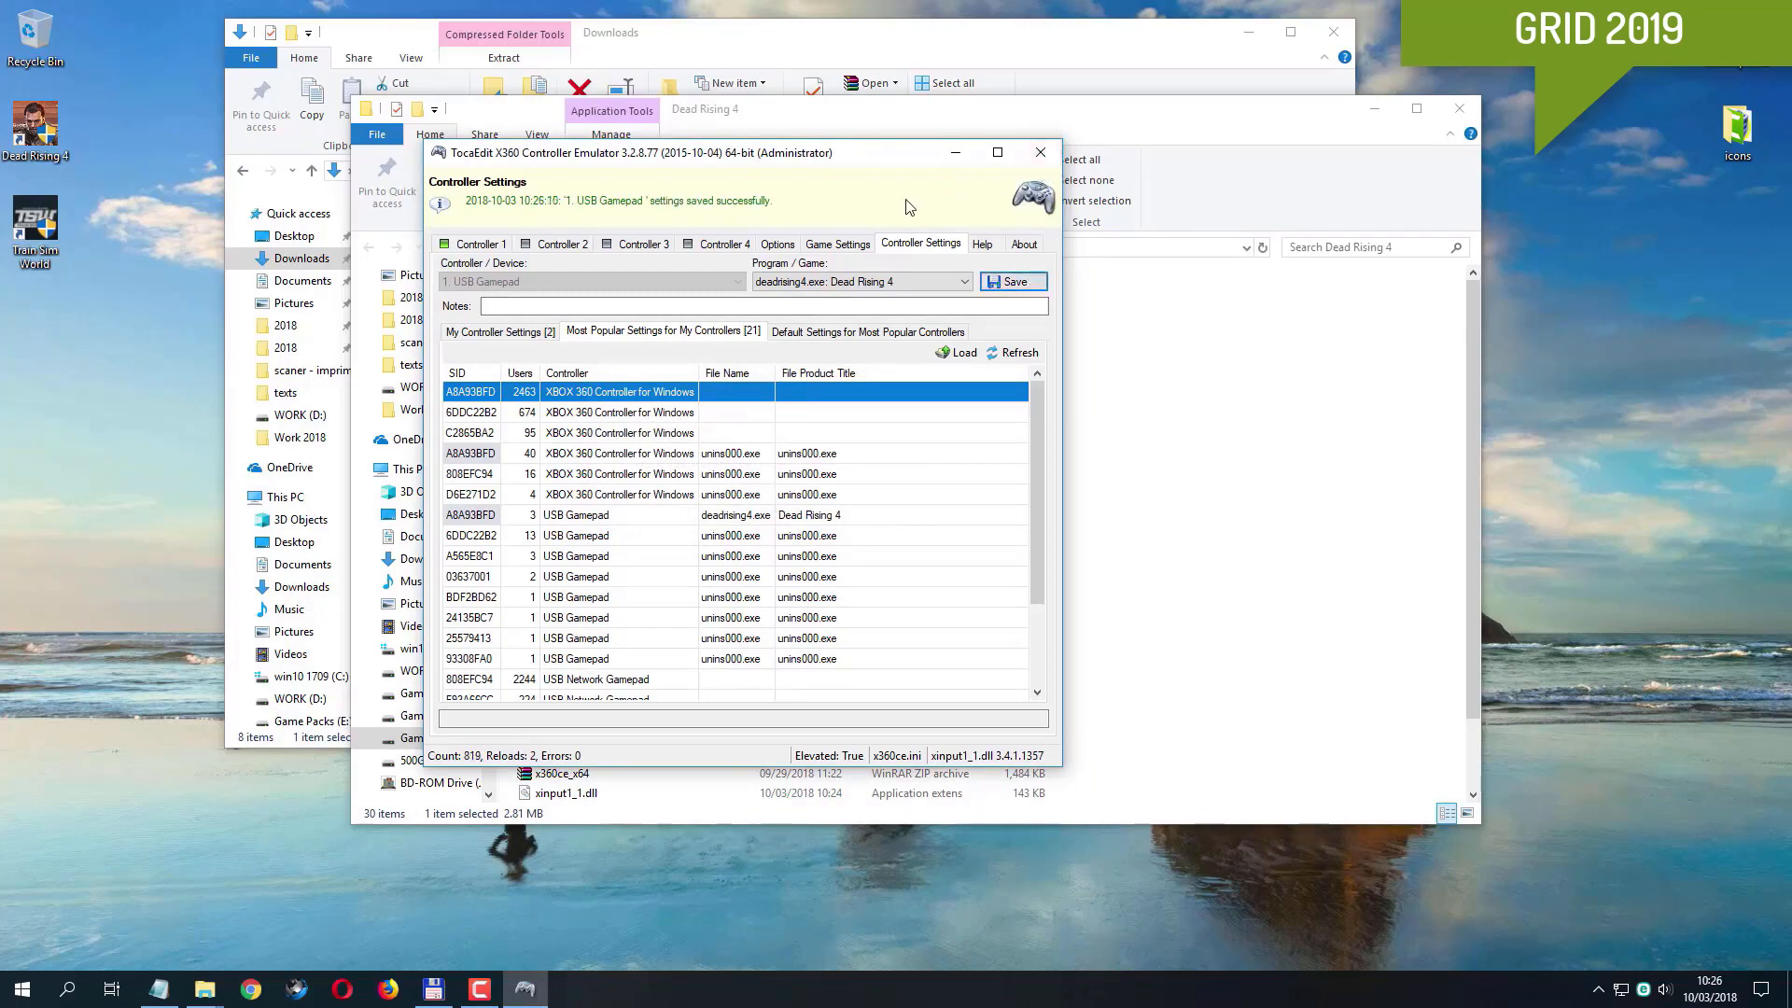
Step: Restart x360ce_x64 with administrator rights from the Dead Rising 4 folder and show its game settings
left_click(821, 244)
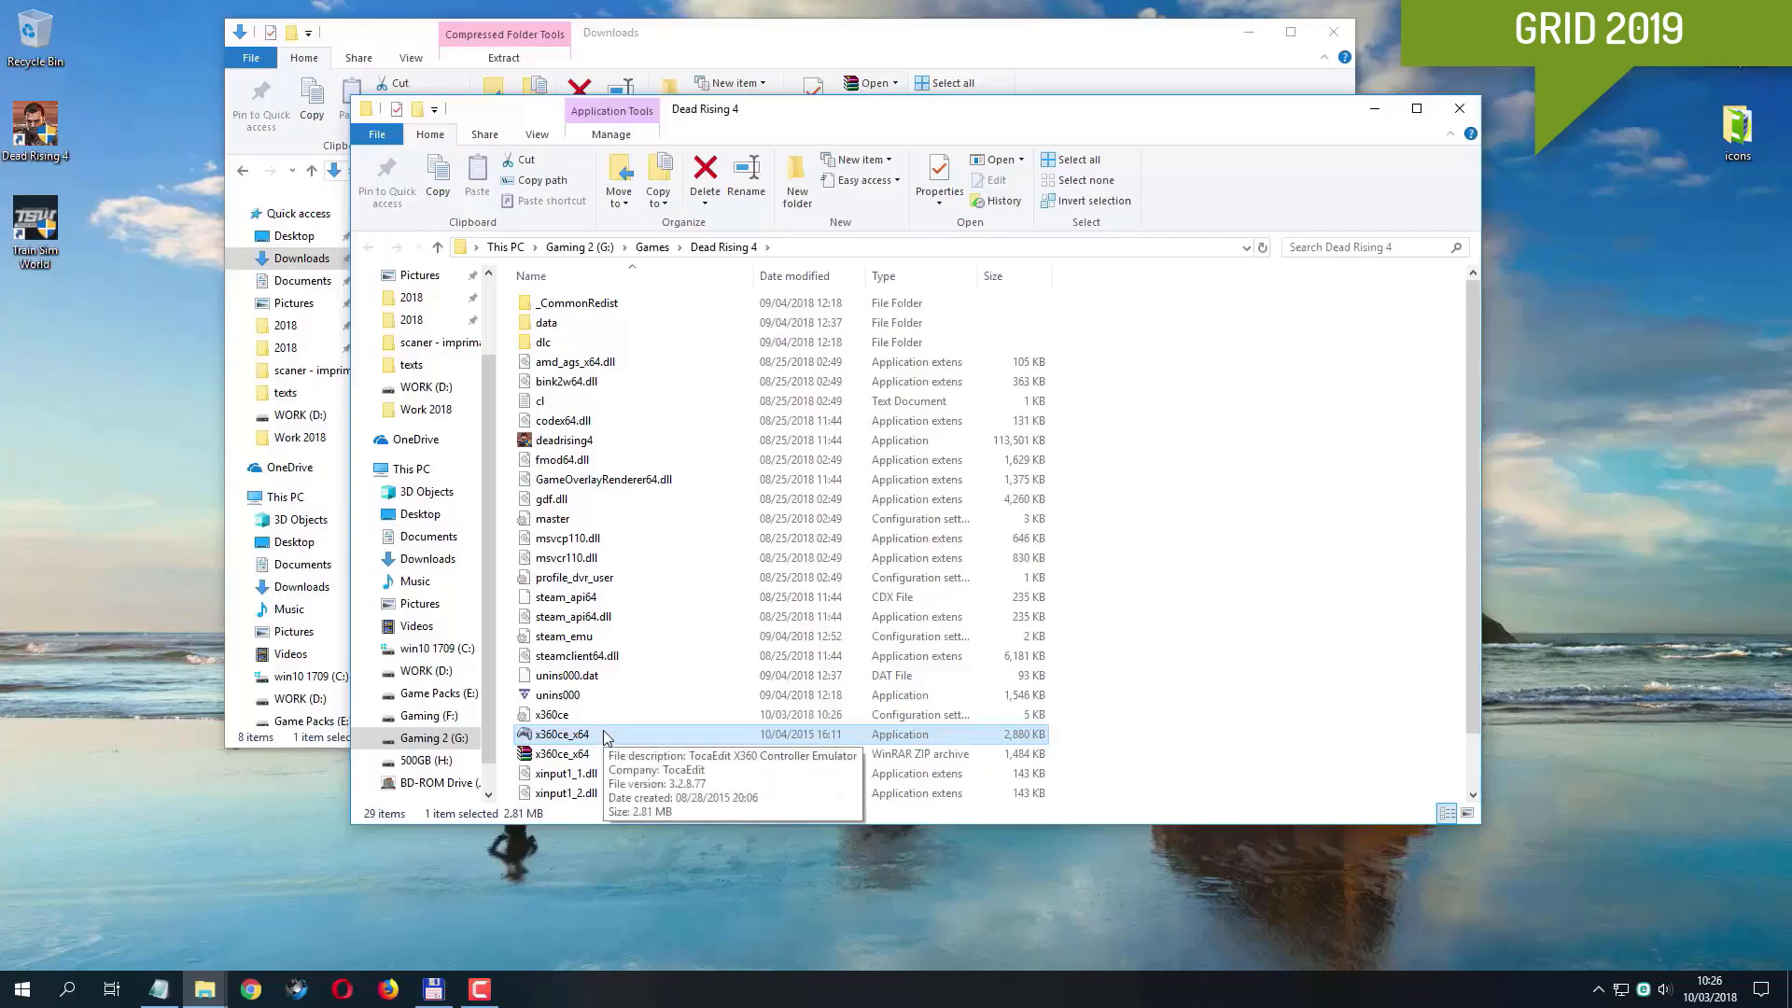
right_click(604, 735)
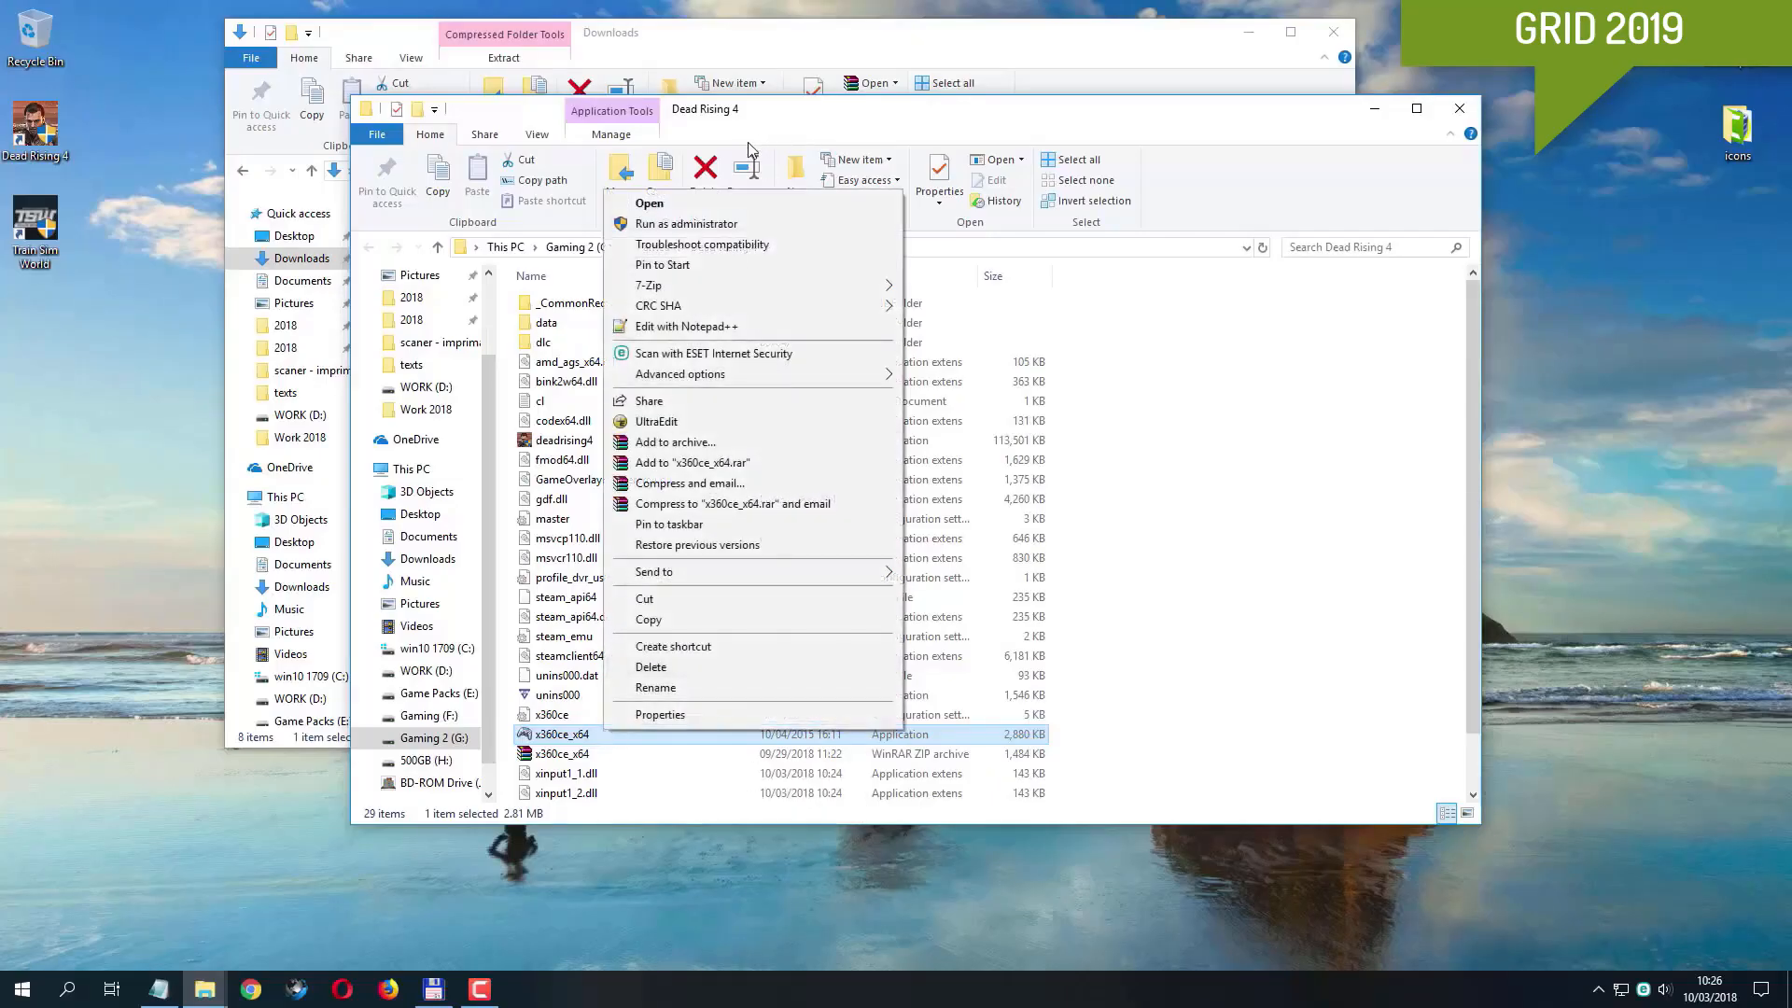
left_click(712, 224)
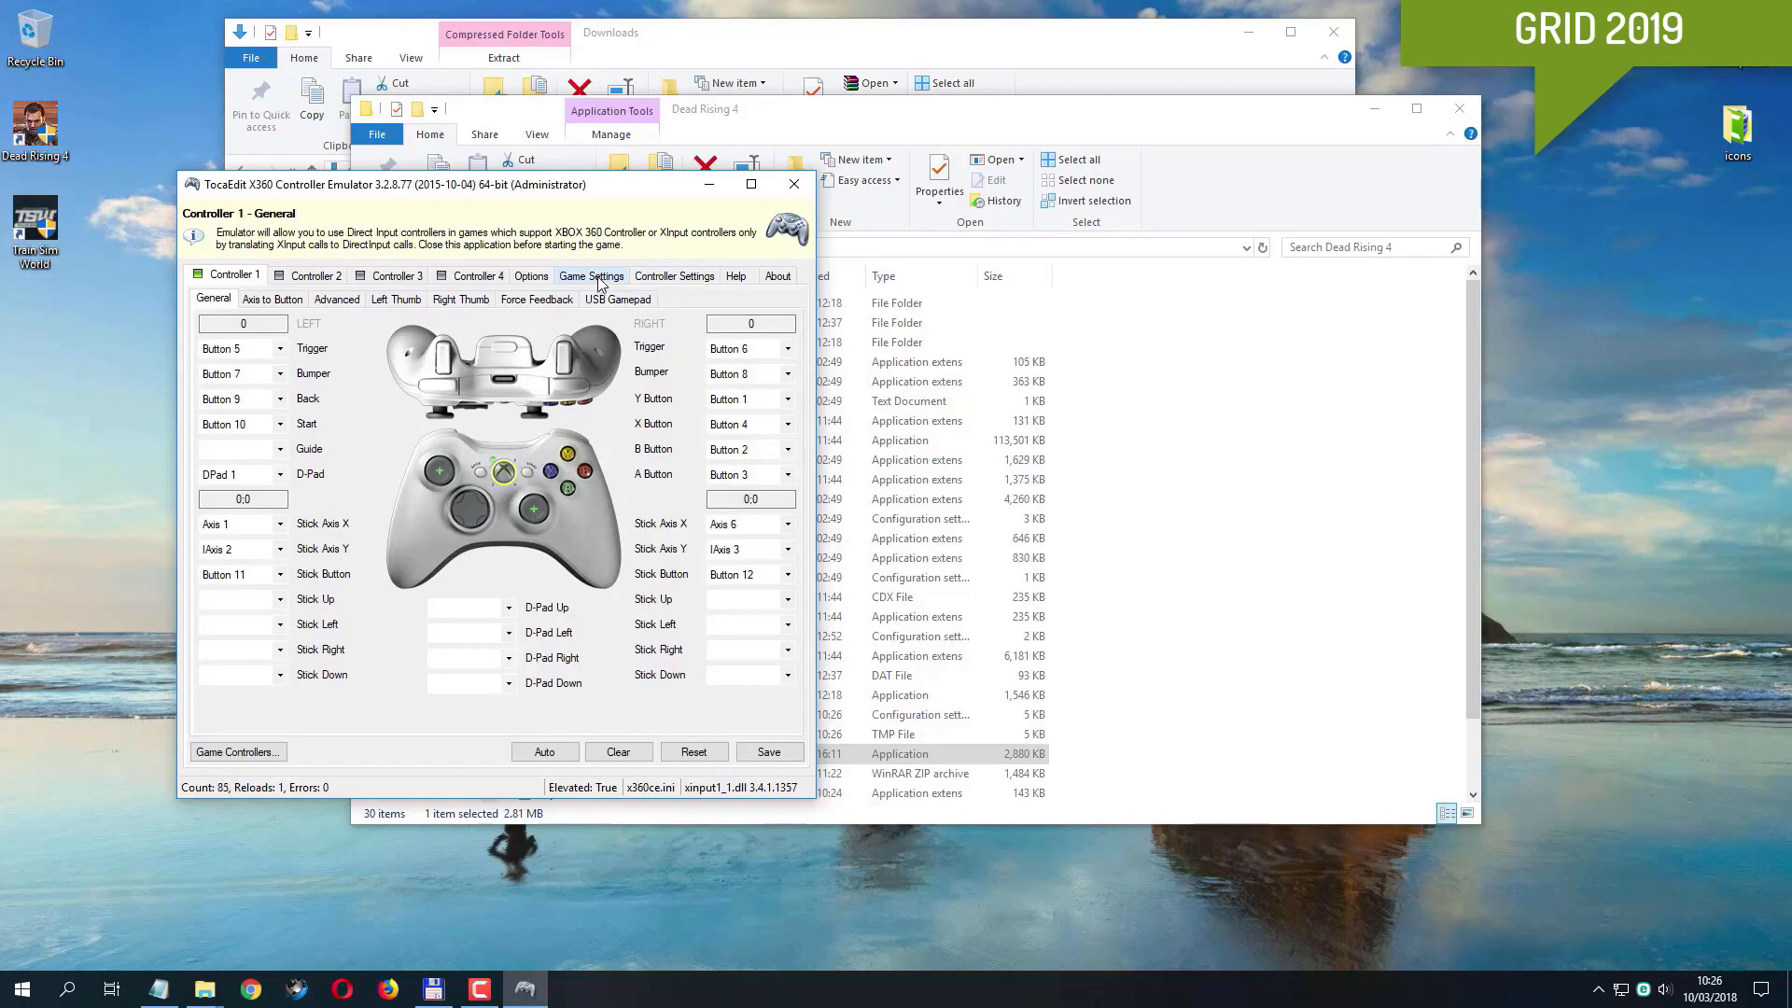
left_click(598, 277)
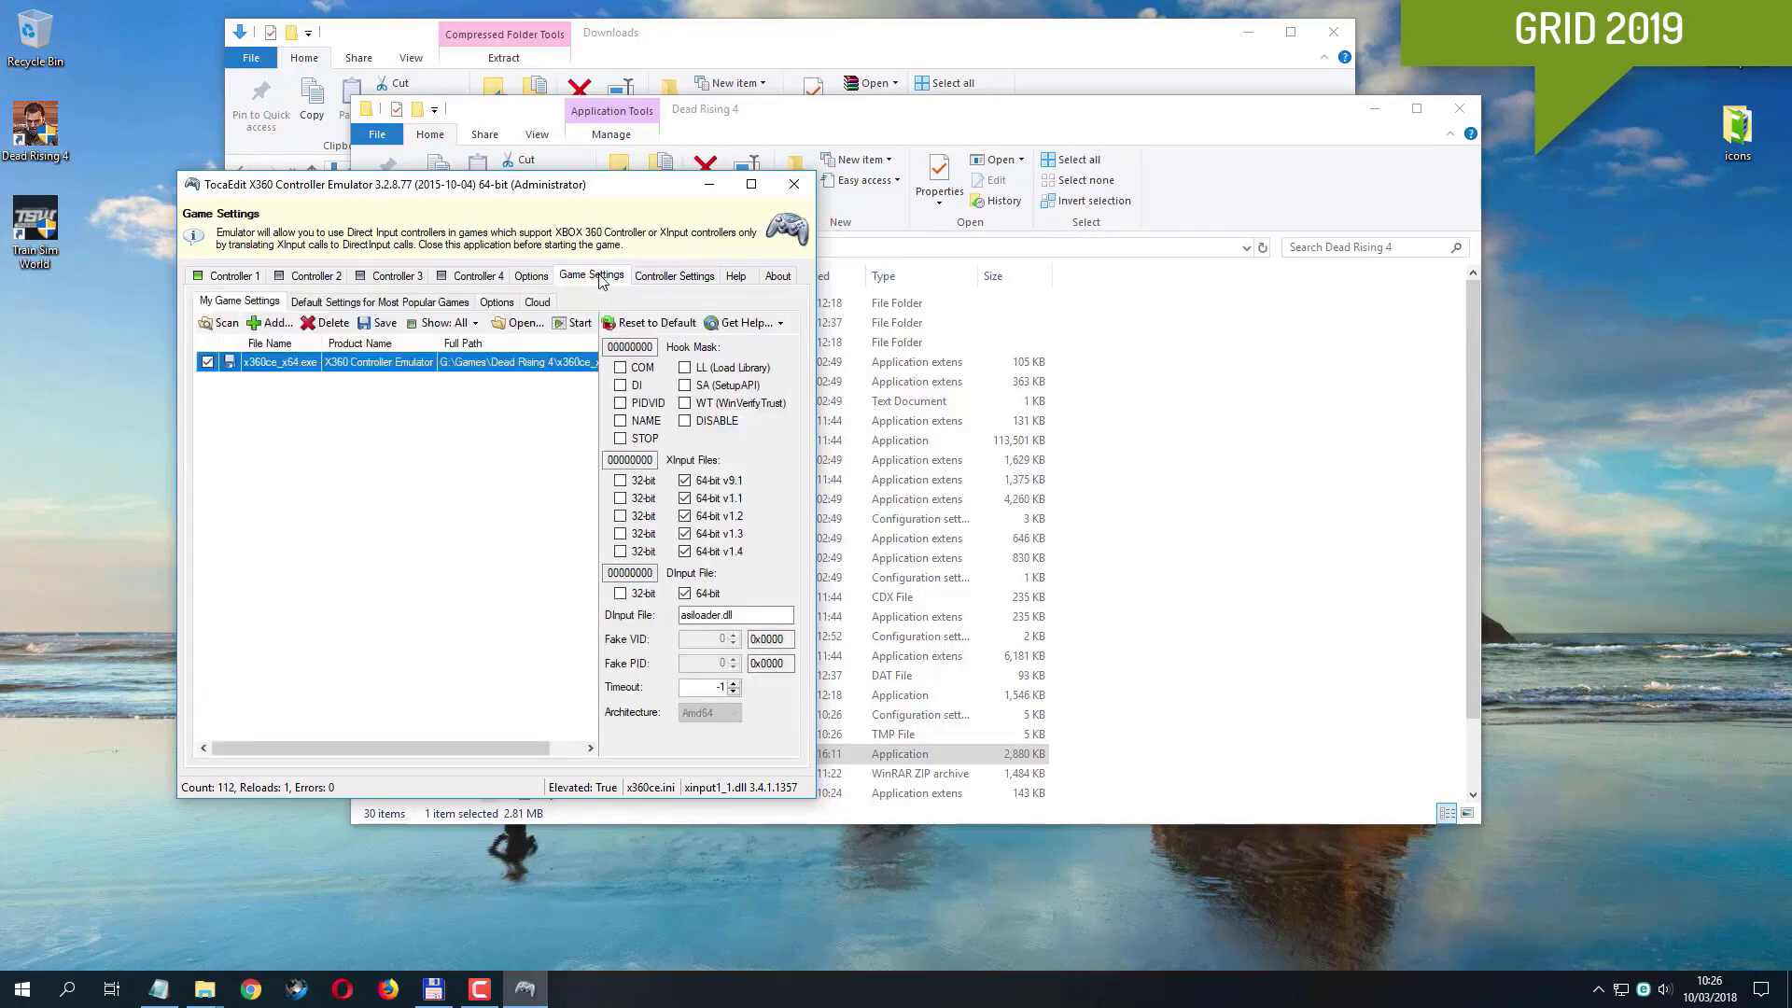
Step: Switch the XInput files v9.1 to v1.4 and the DInput file from 64-bit to 32-bit for x360ce_x64.exe
left_click(621, 479)
left_click(623, 499)
left_click(620, 534)
left_click(621, 551)
left_click(621, 593)
Step: Enable the COM, DI, PIDVID, NAME, LL, SA and WT hook masks for x360ce_x64.exe, save the settings and close the emulator
left_click(641, 368)
left_click(640, 385)
left_click(642, 405)
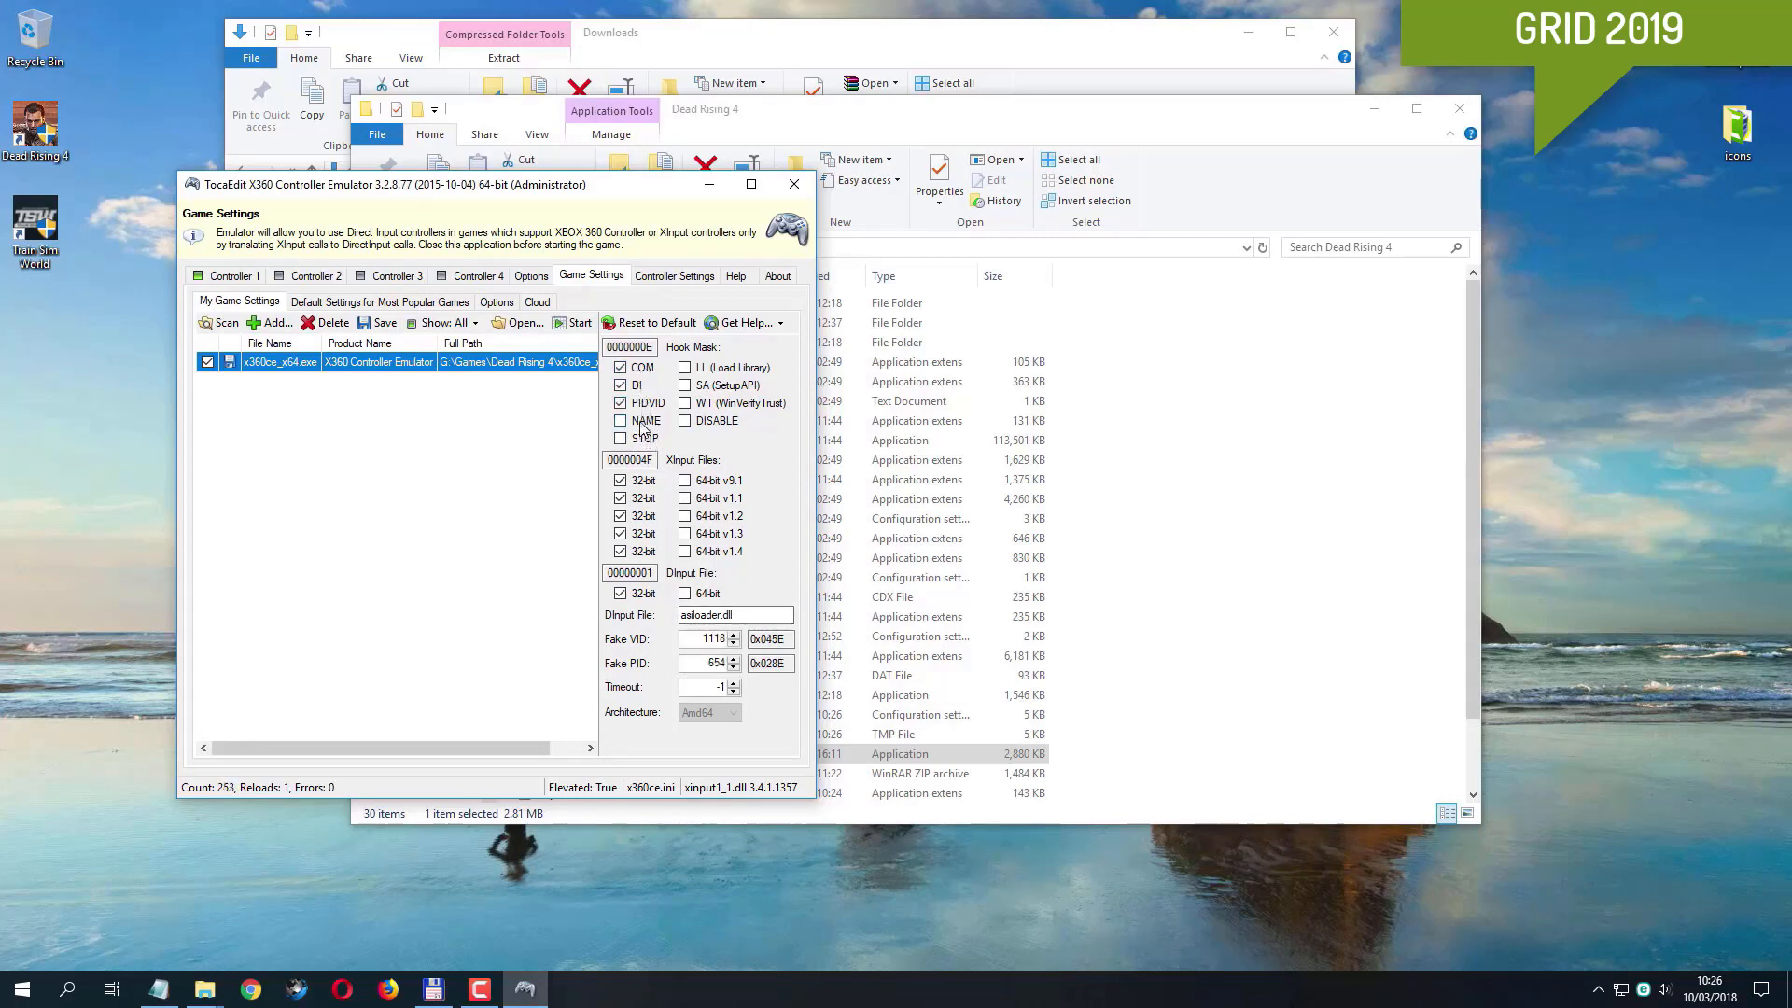
left_click(642, 425)
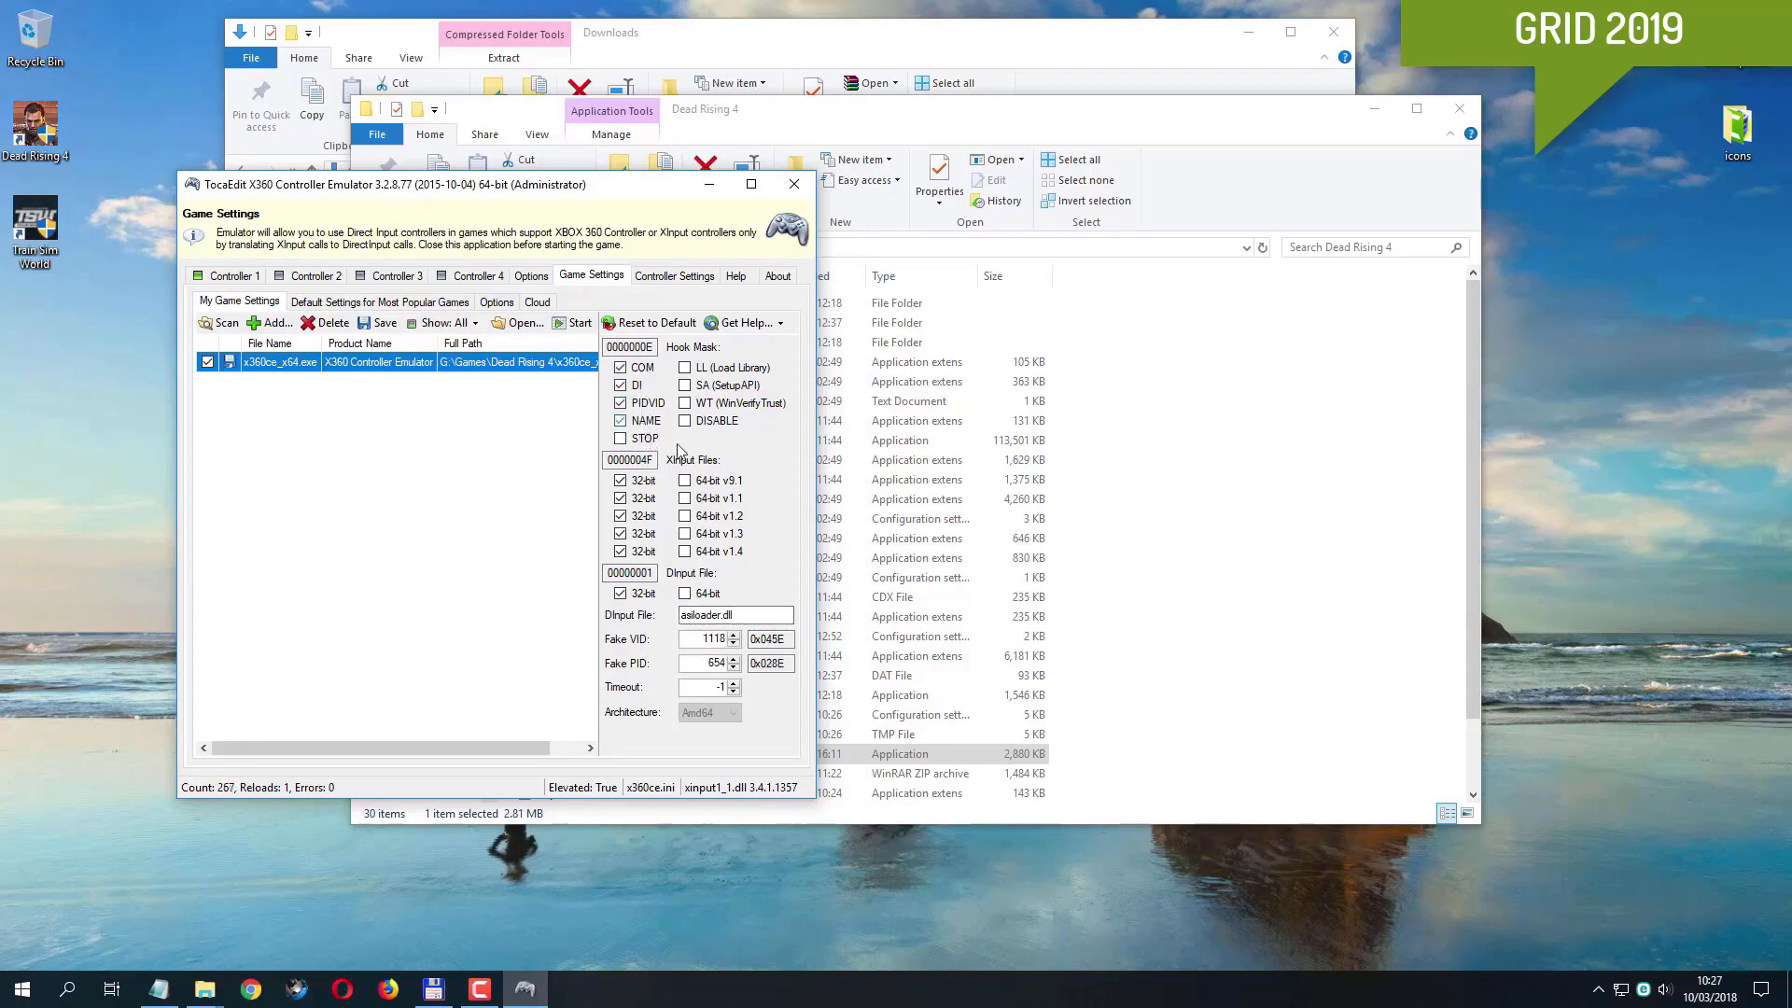
left_click(723, 370)
left_click(720, 387)
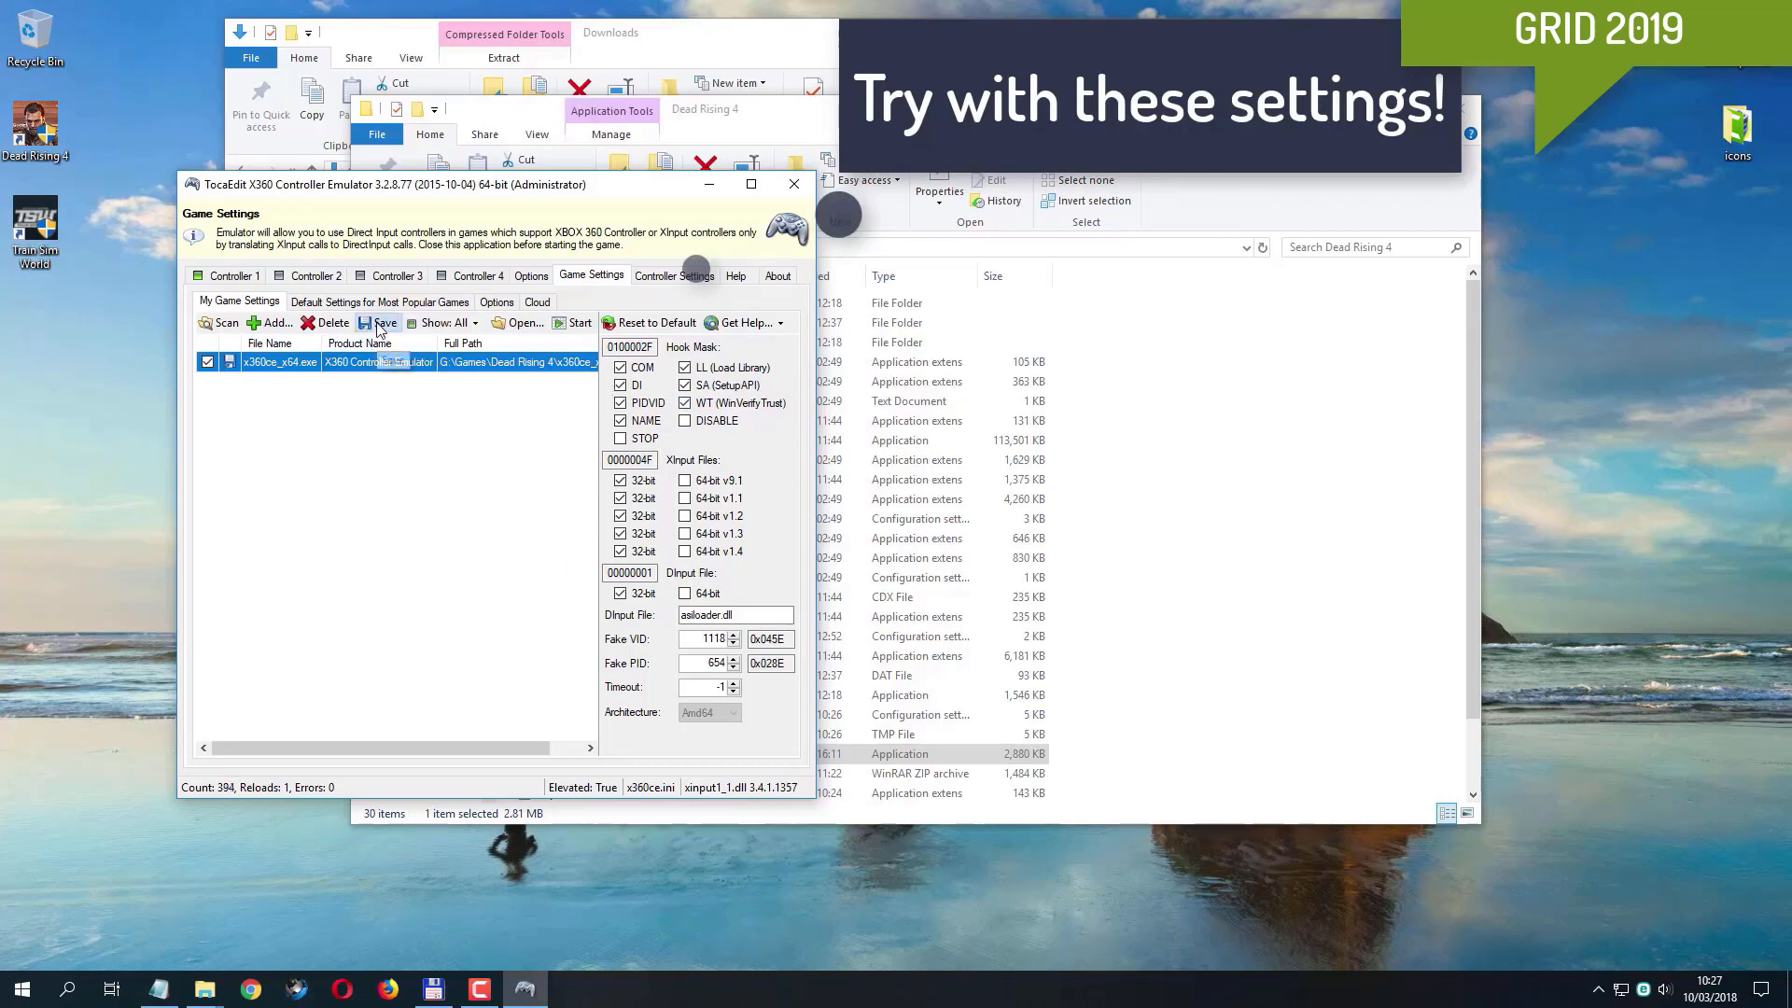
left_click(795, 185)
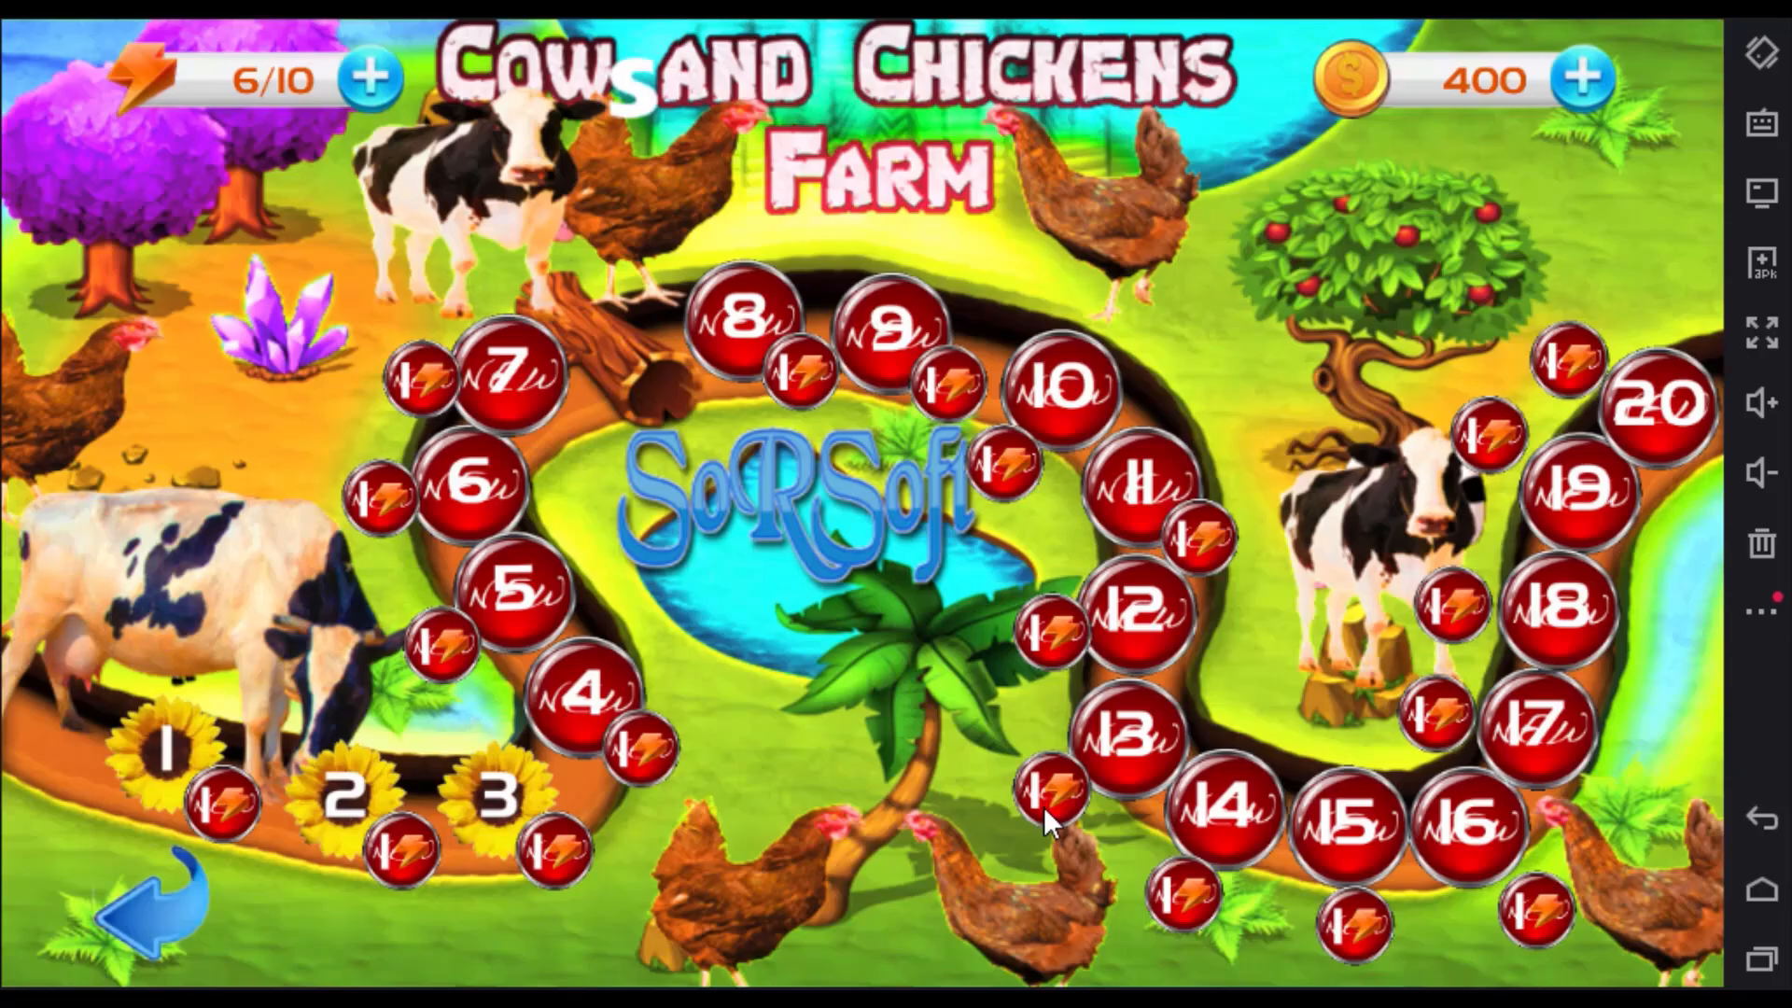
Step: Start level 3 in Cows and Chickens Farm and buy two chickens
left_click(515, 812)
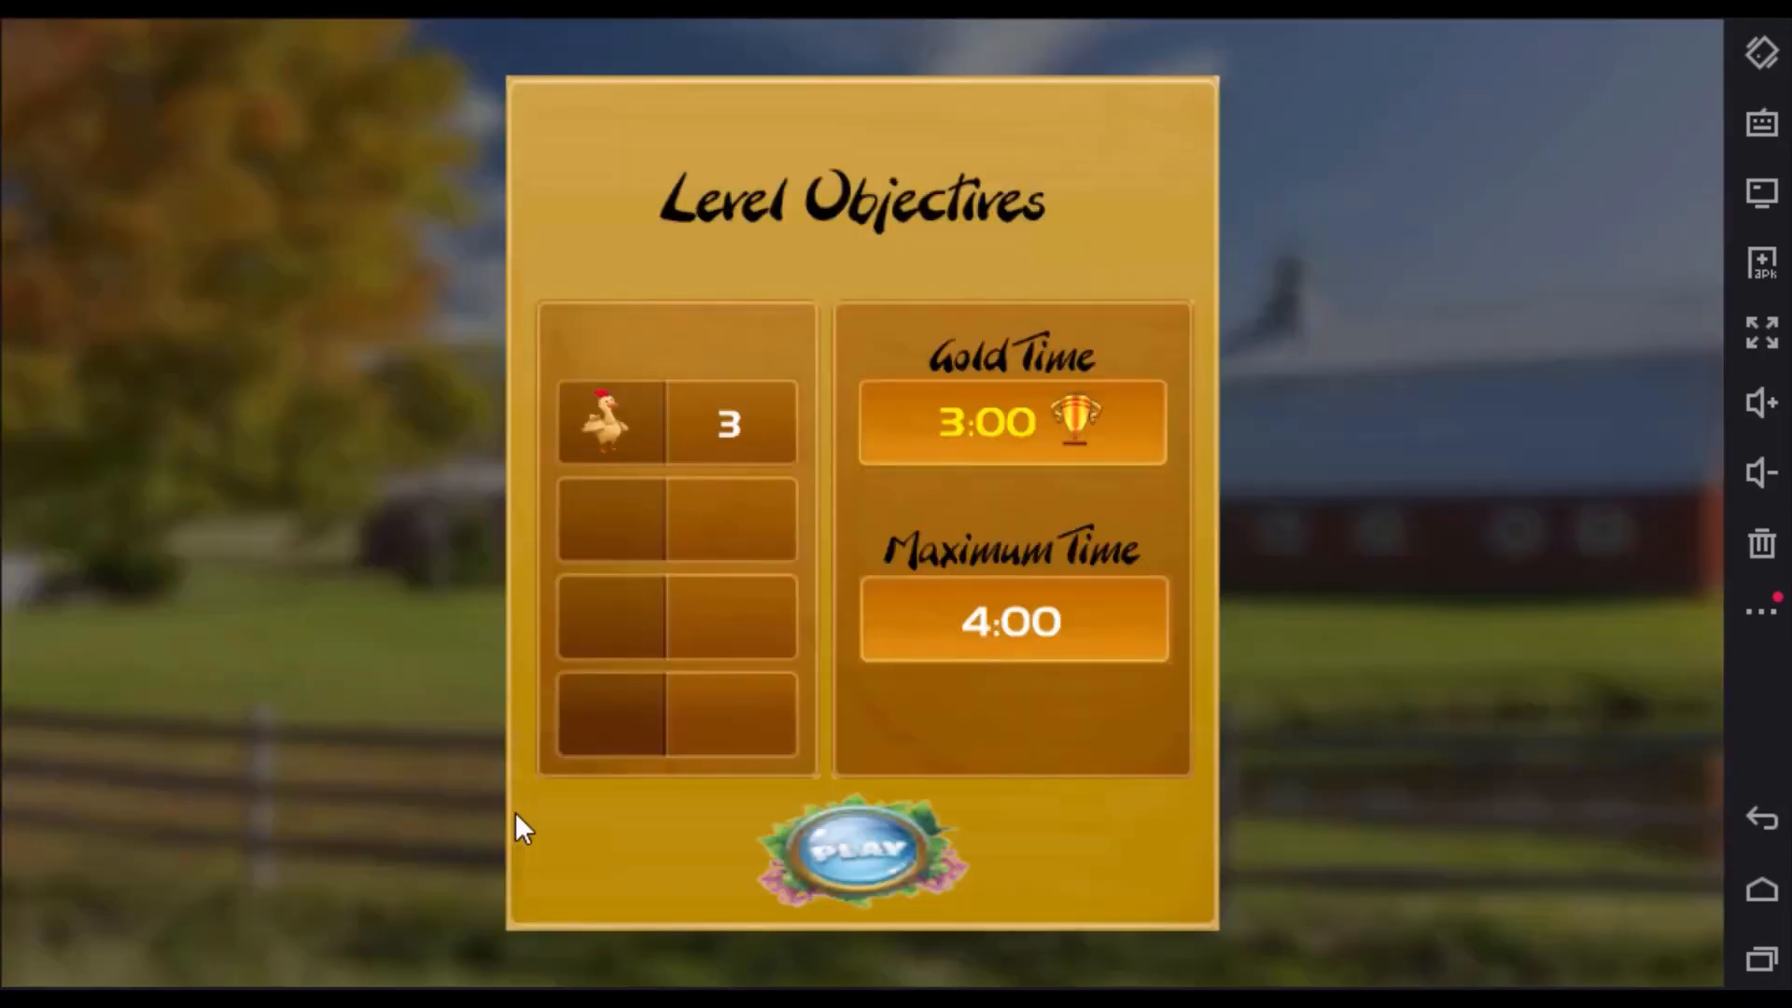
left_click(887, 844)
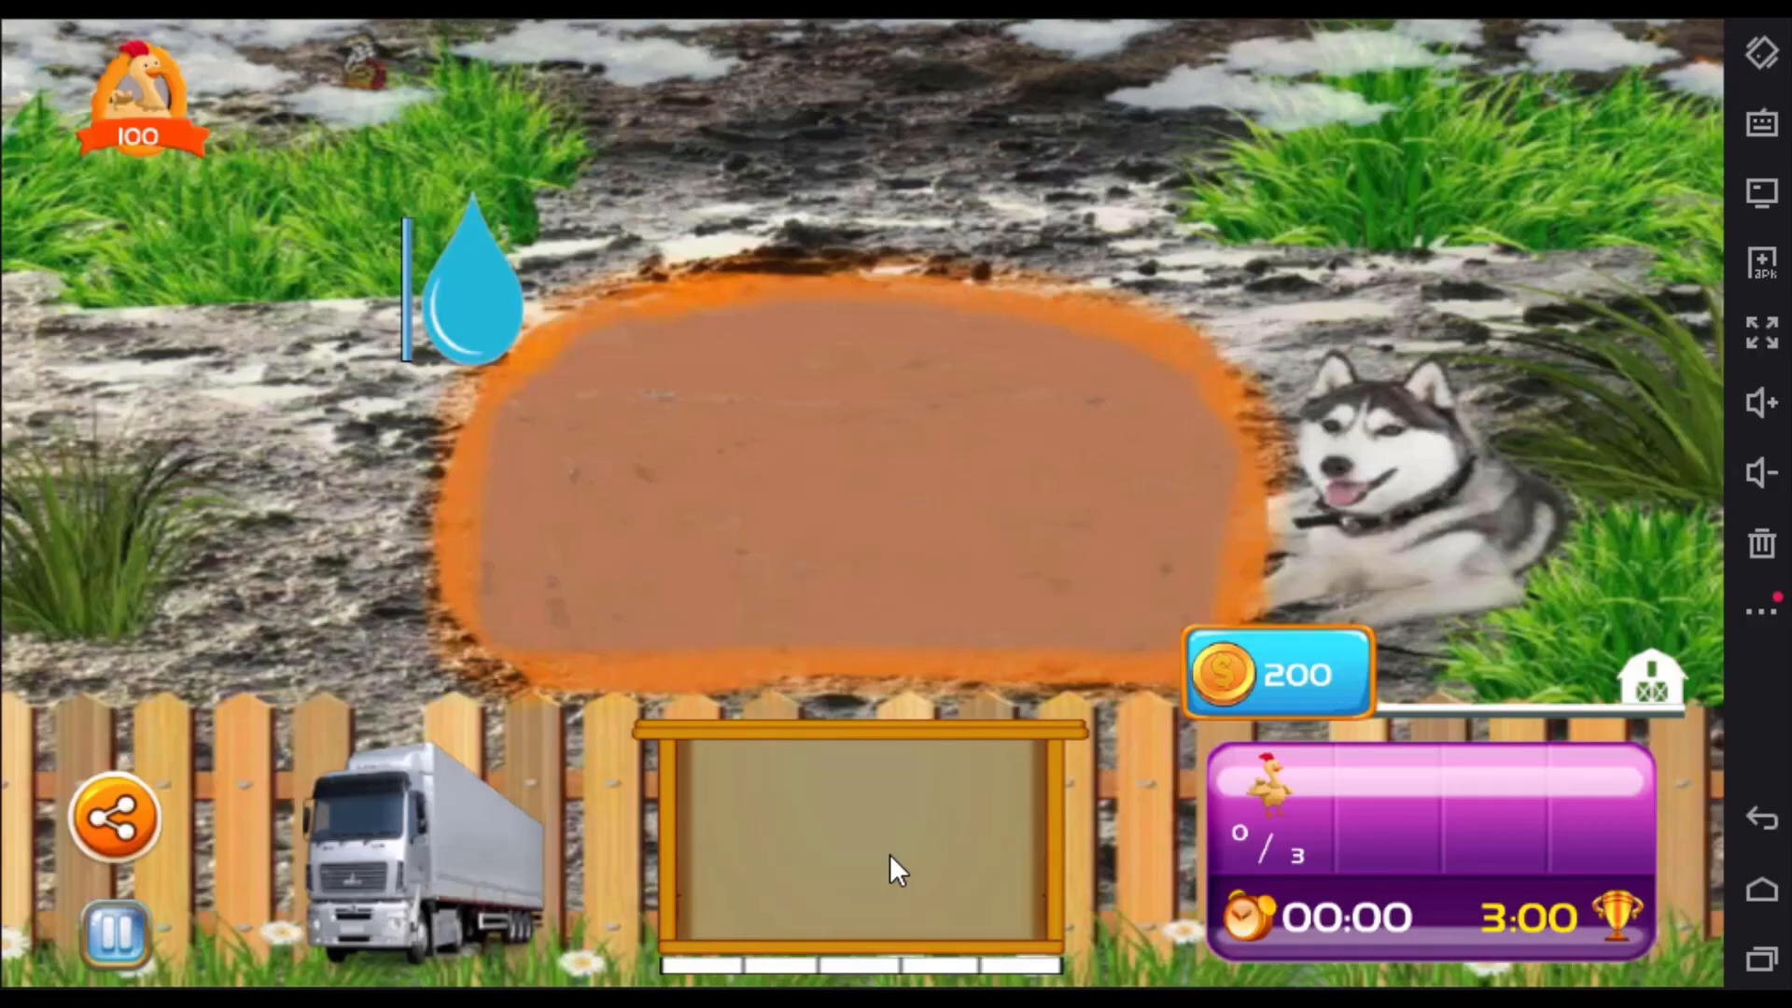
left_click(159, 115)
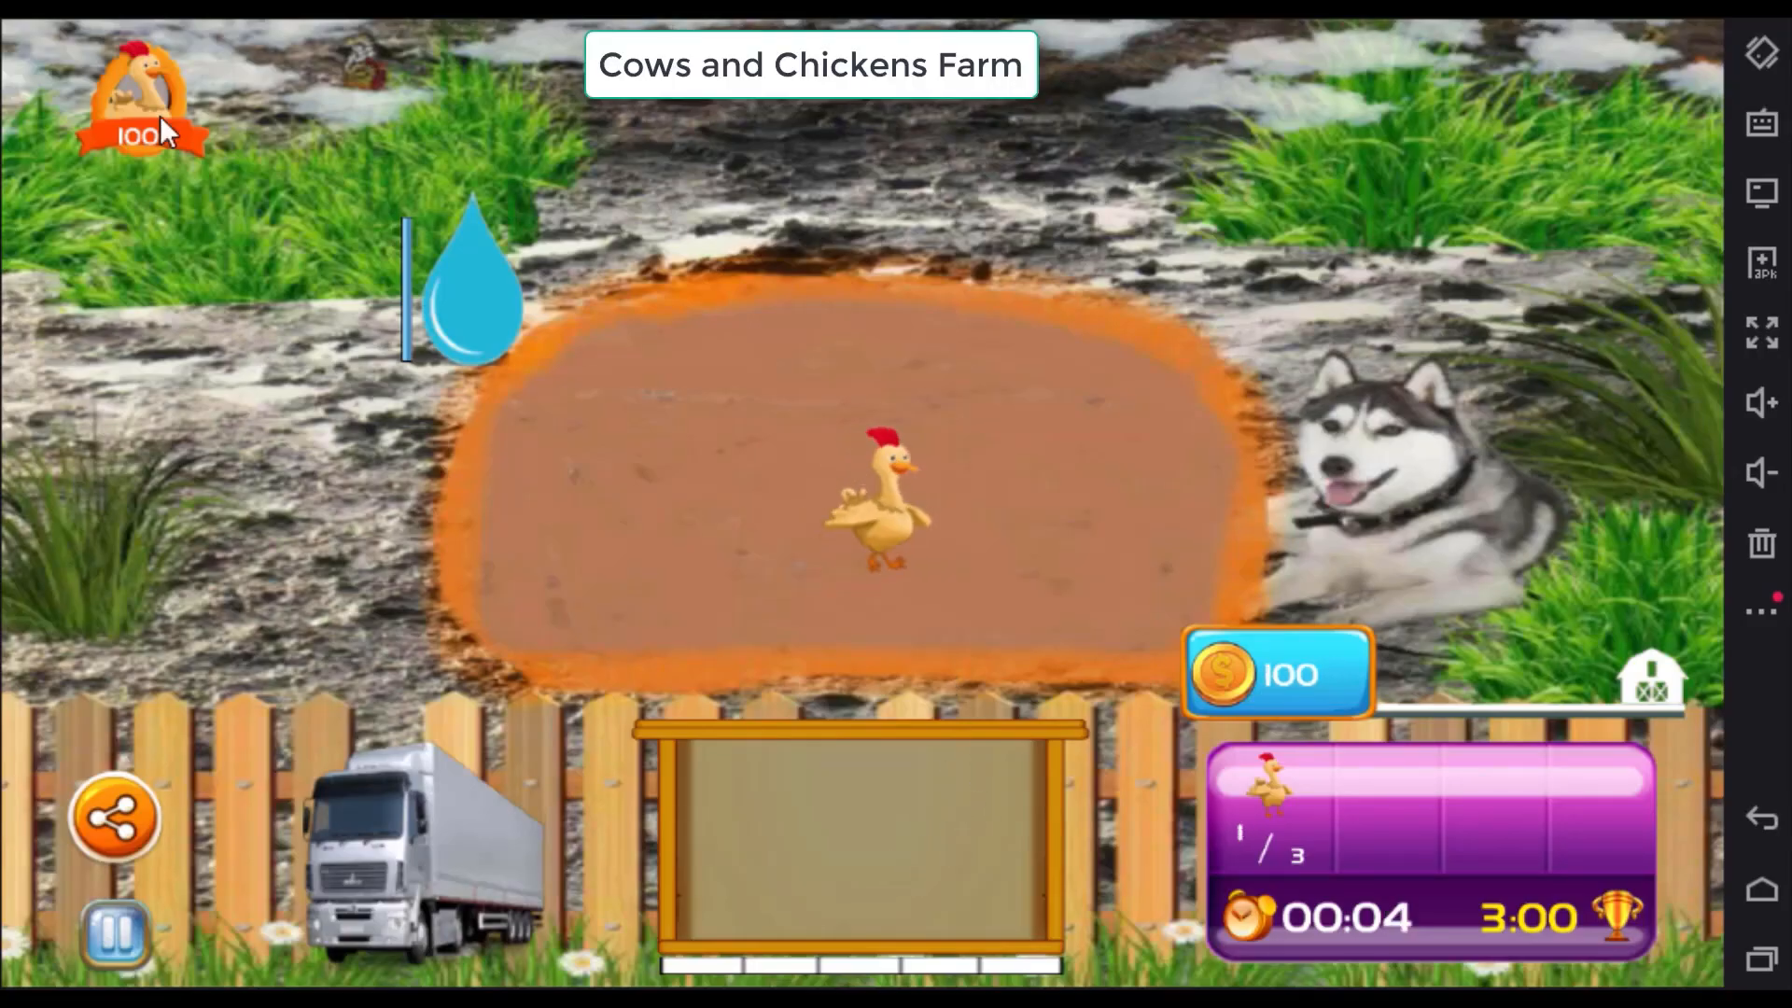
left_click(159, 115)
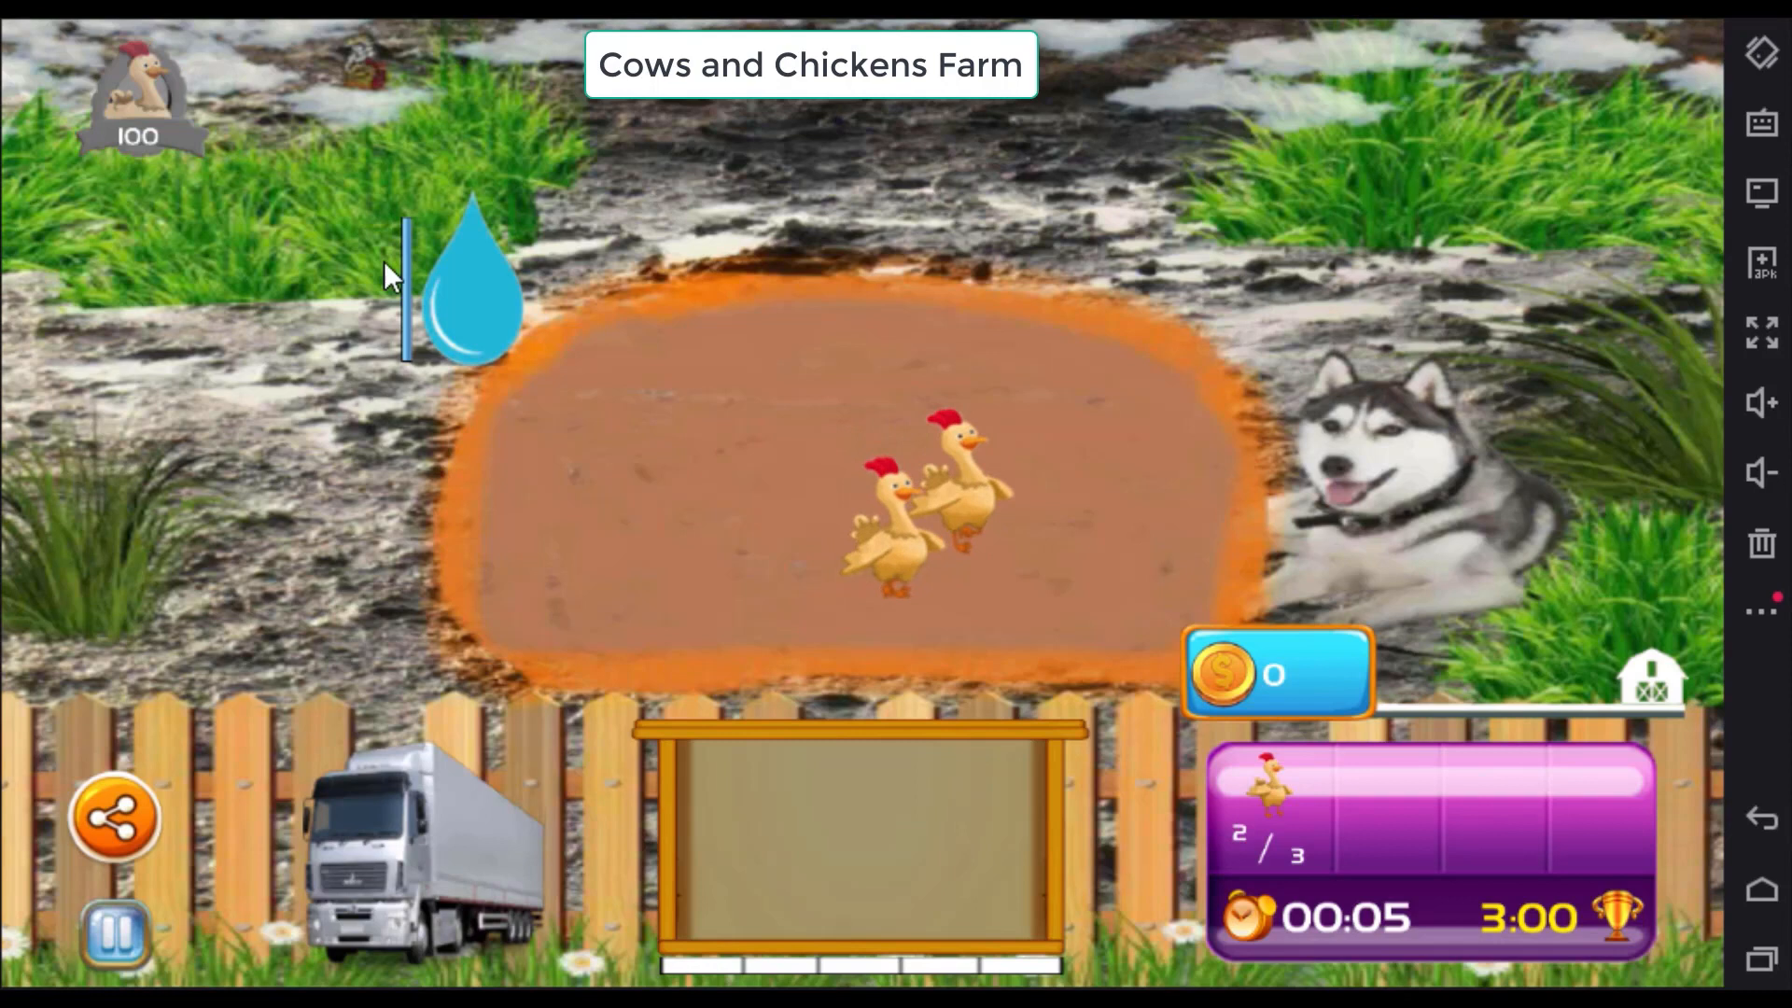
Step: Grow five patches of grass across the chicken field and collect the two eggs
left_click(838, 487)
left_click(1060, 496)
left_click(972, 378)
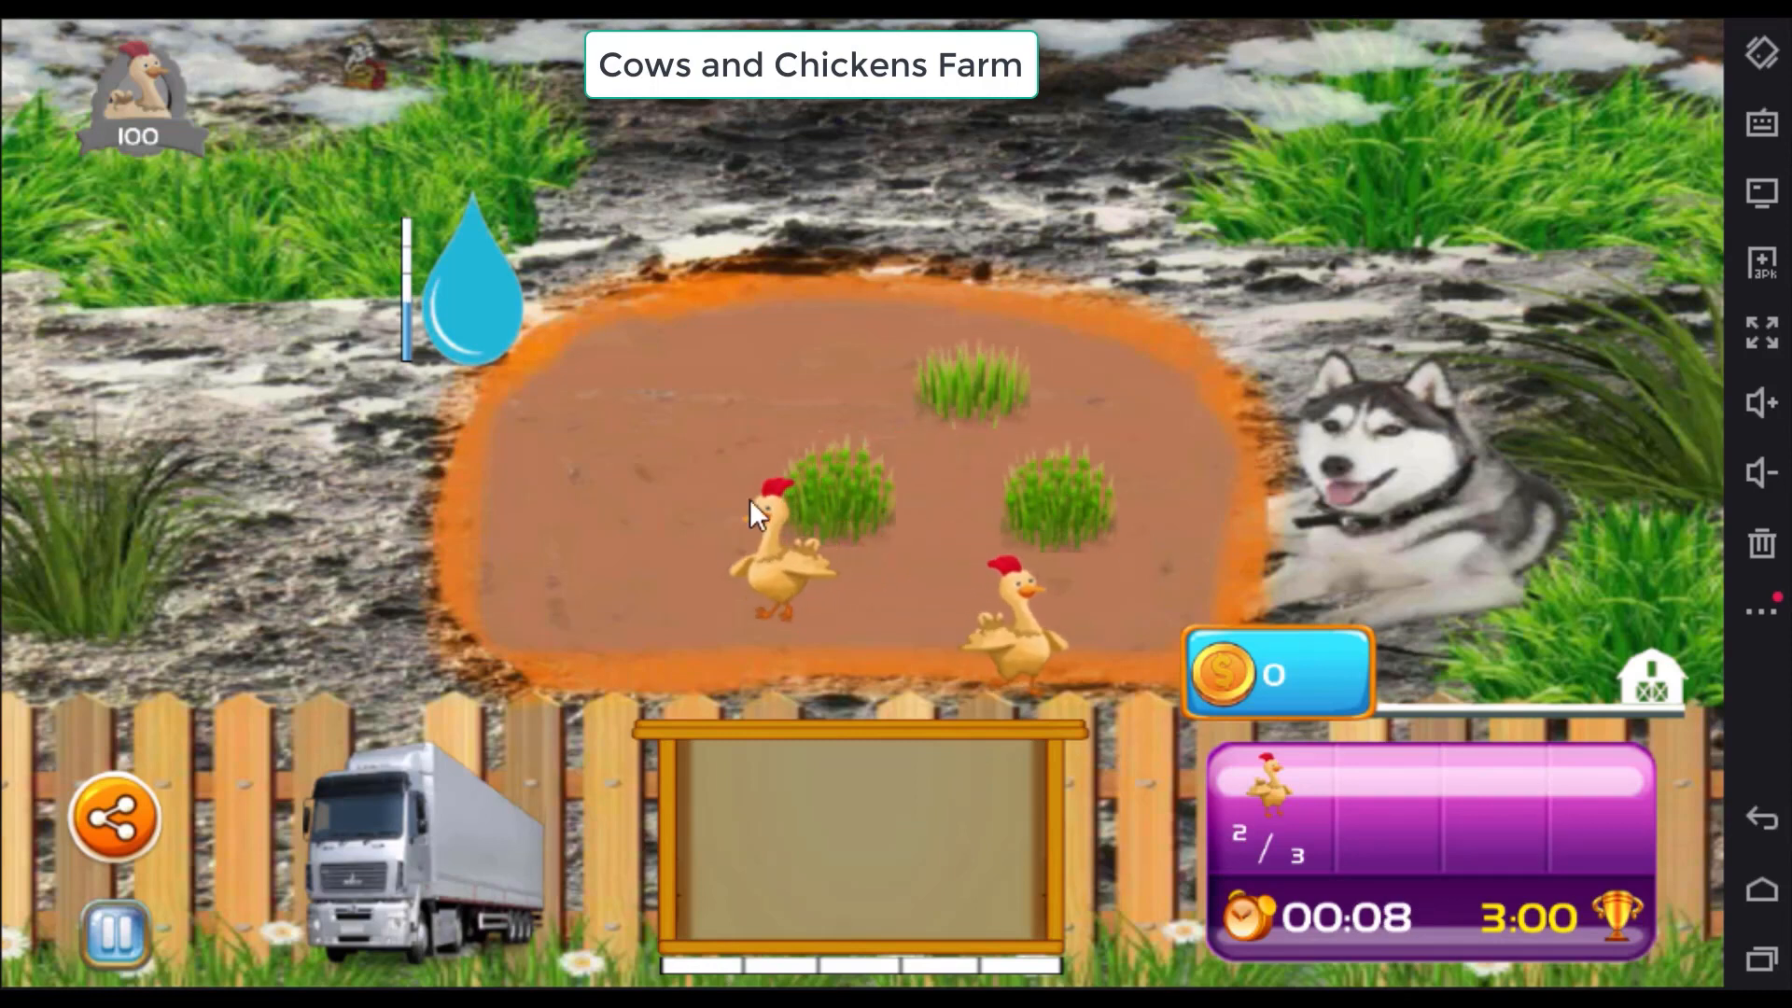
left_click(632, 413)
left_click(650, 586)
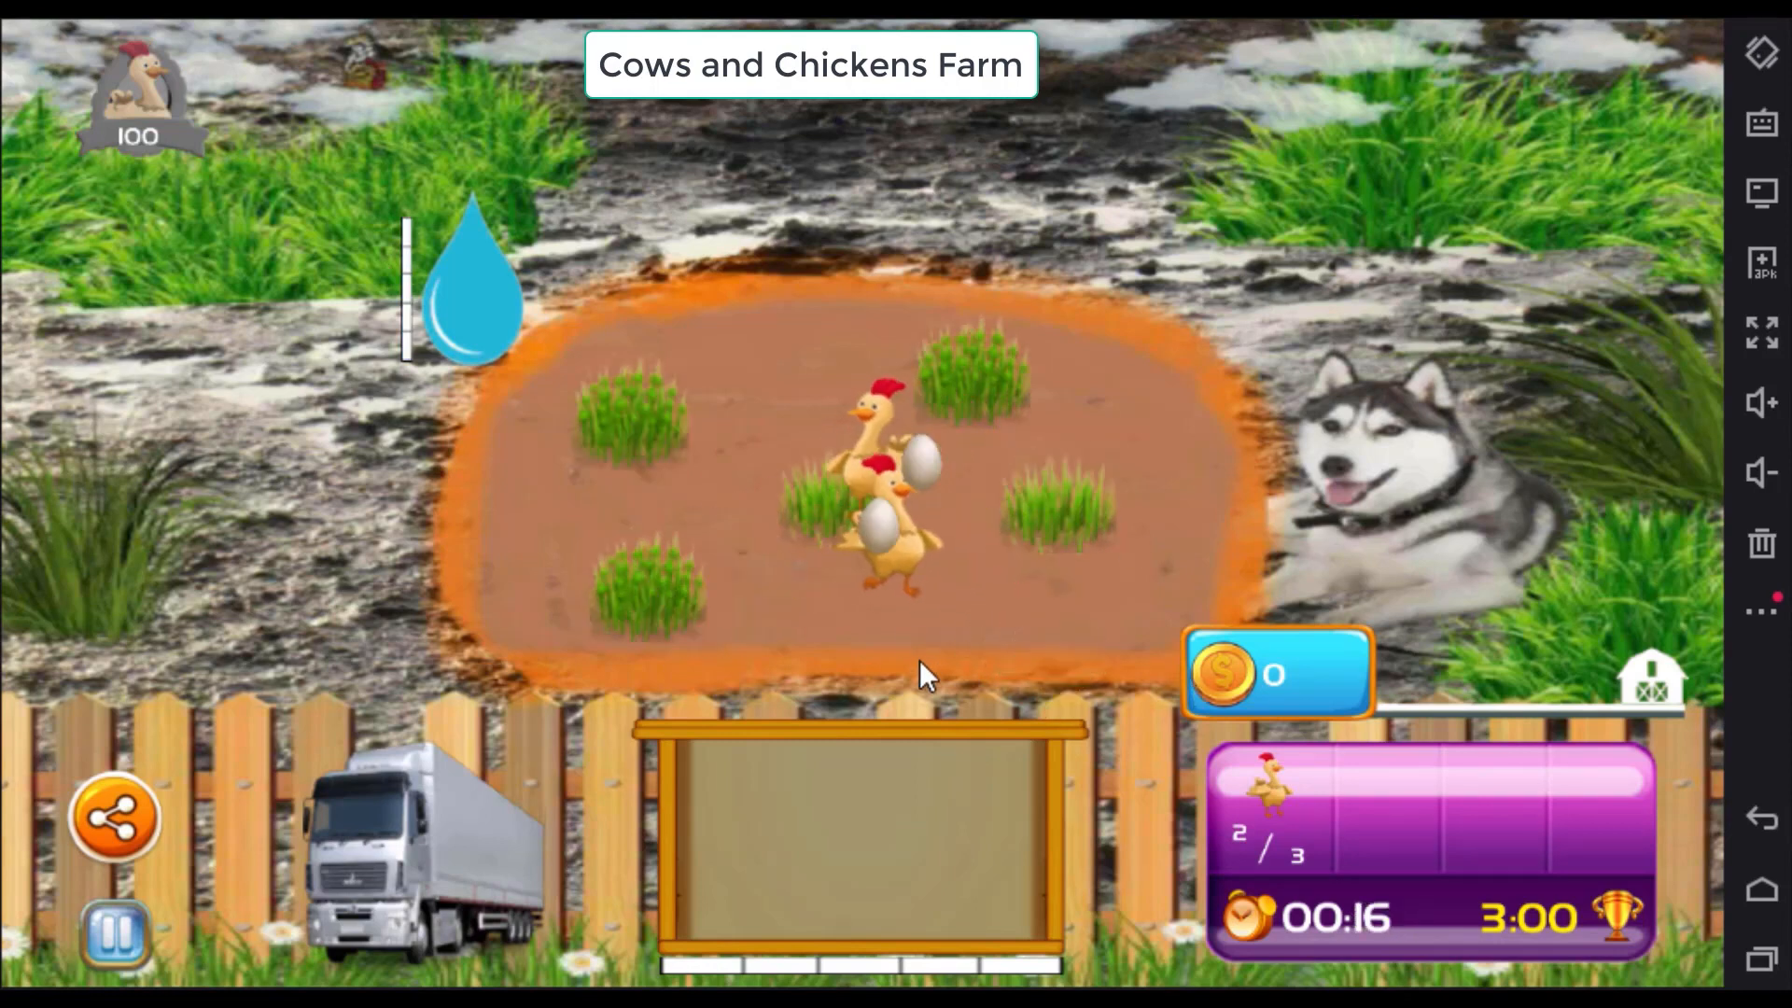
left_click(879, 519)
left_click(926, 462)
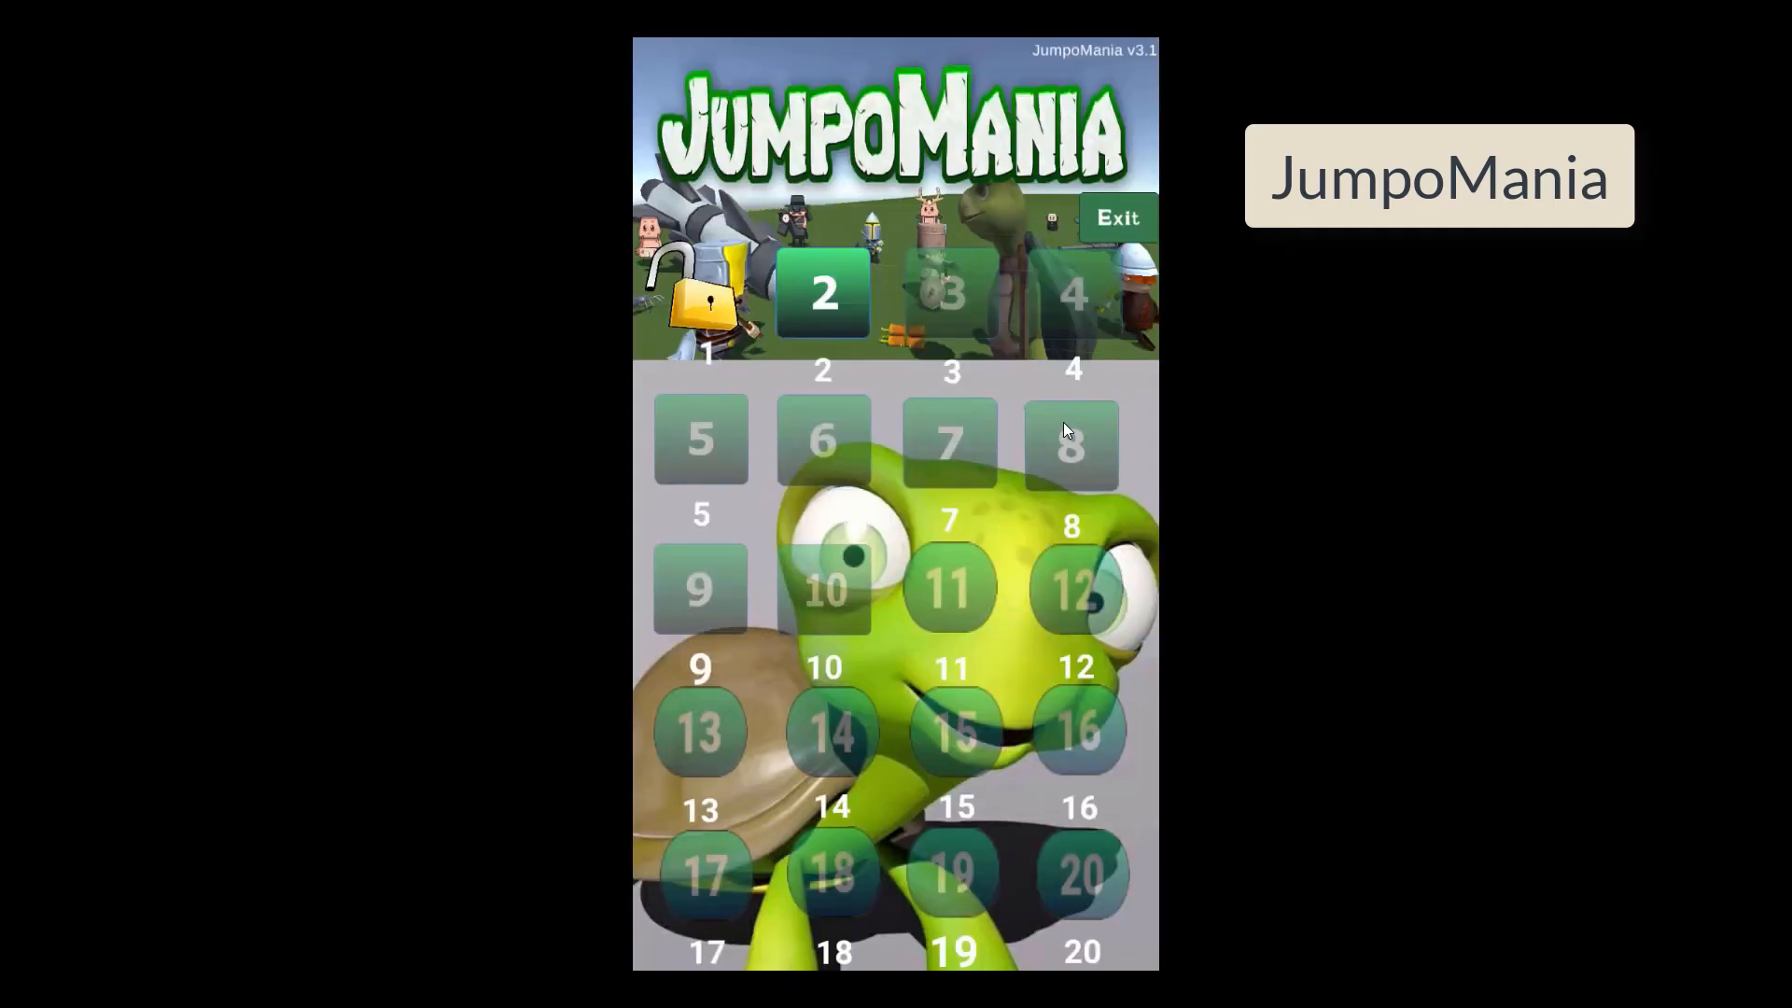
Step: Start level 2 in JumpoMania
left_click(855, 317)
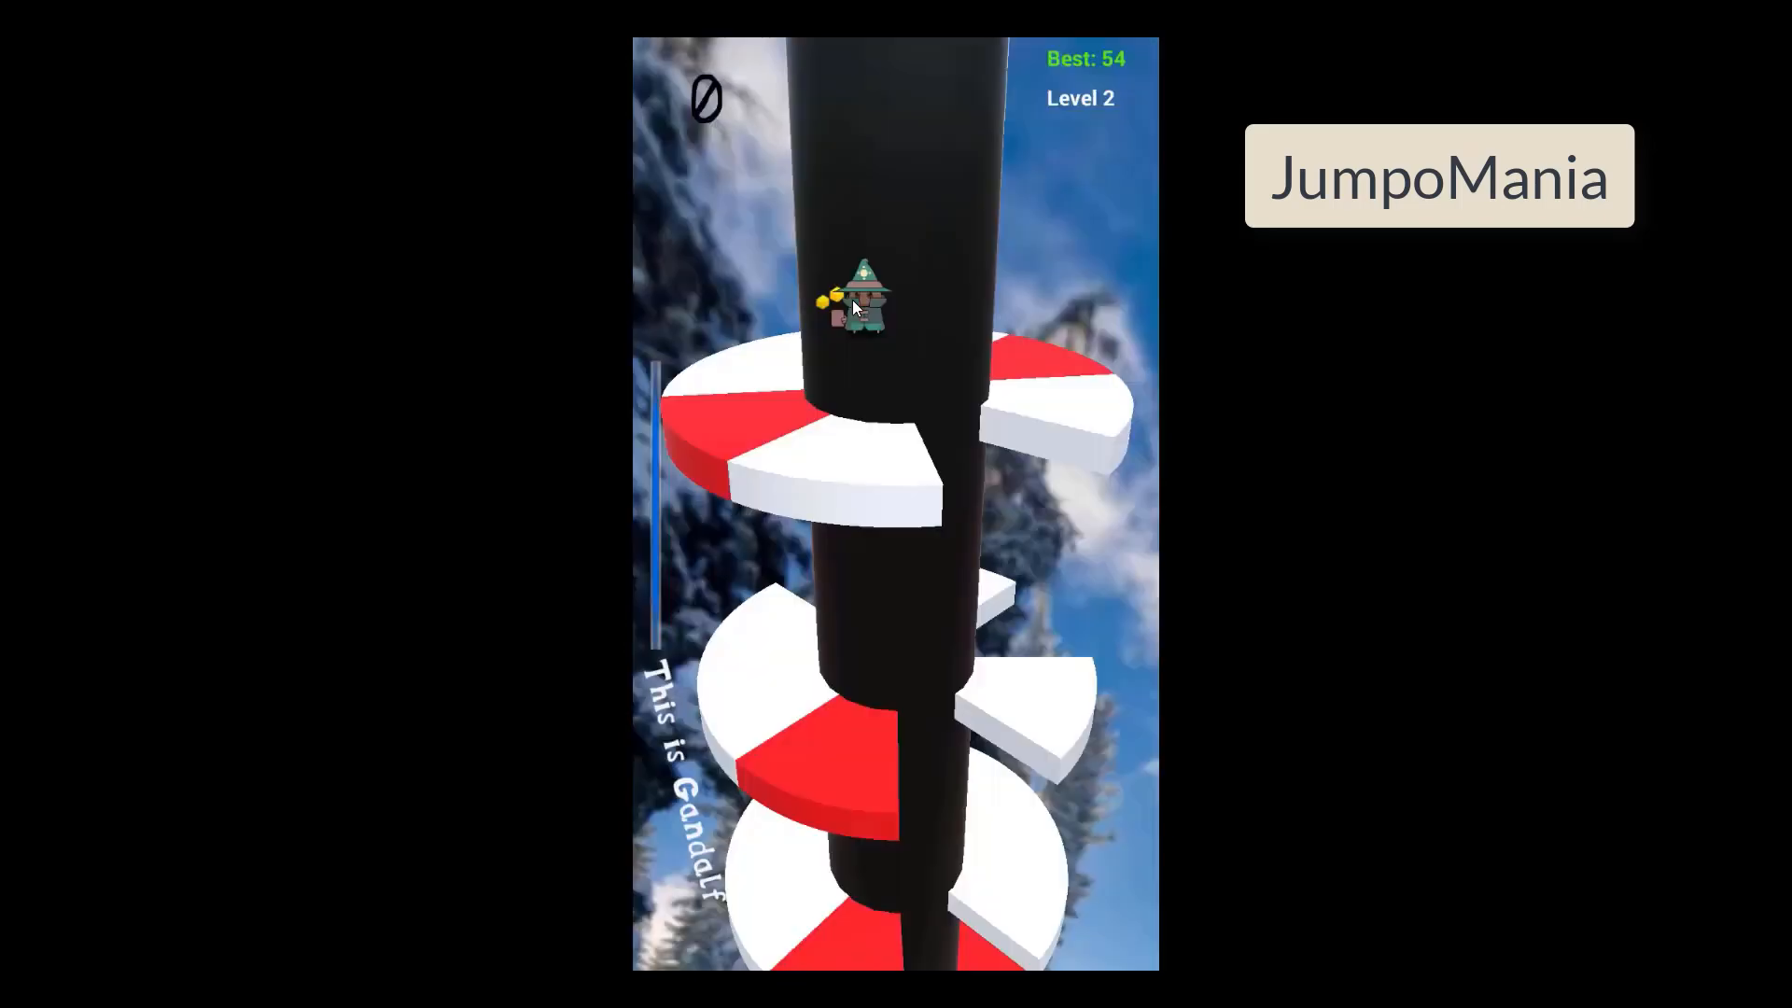